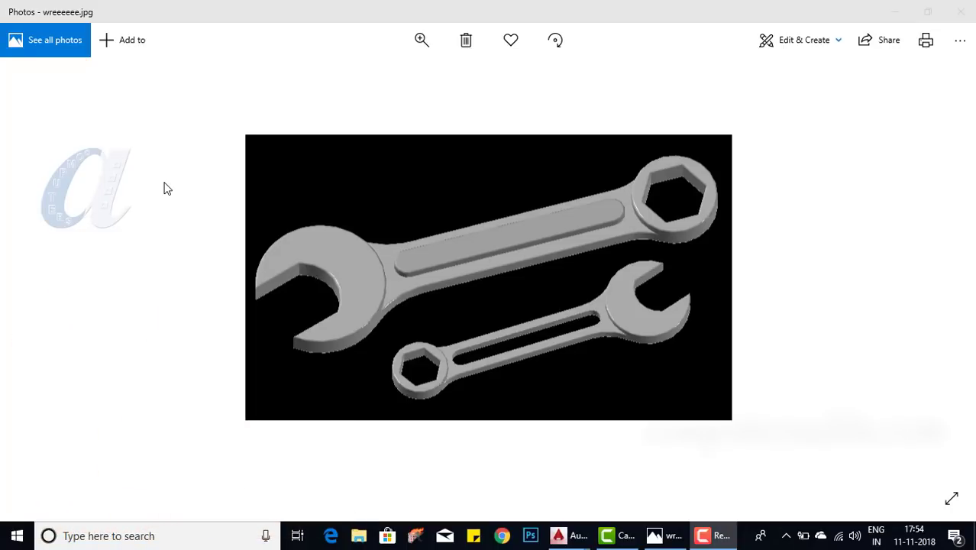
Step: Switch Photos to the wreee.jpg reference picture showing a single wrench
key("Left")
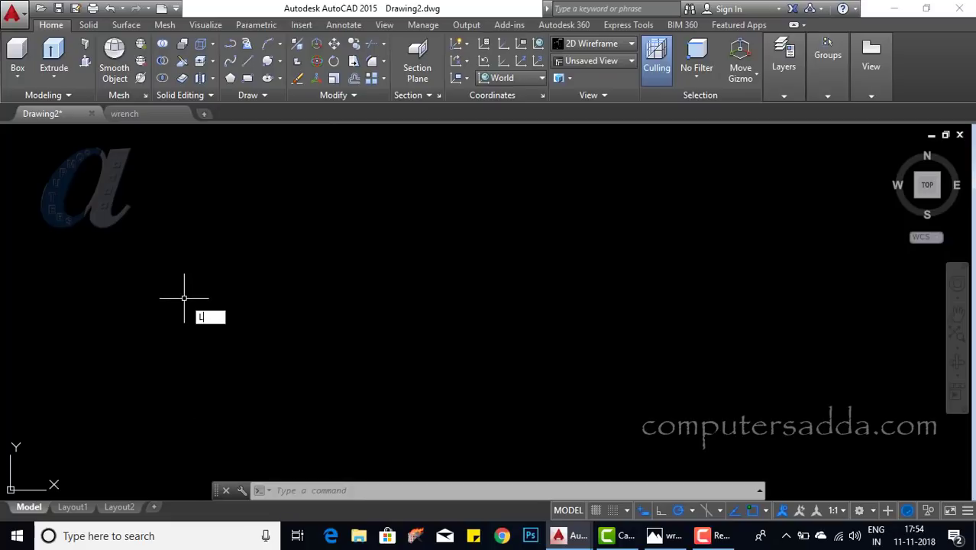
Step: Draw a 140-unit horizontal line at 0° and recentre the view on it
key("Return")
left_click(272, 299)
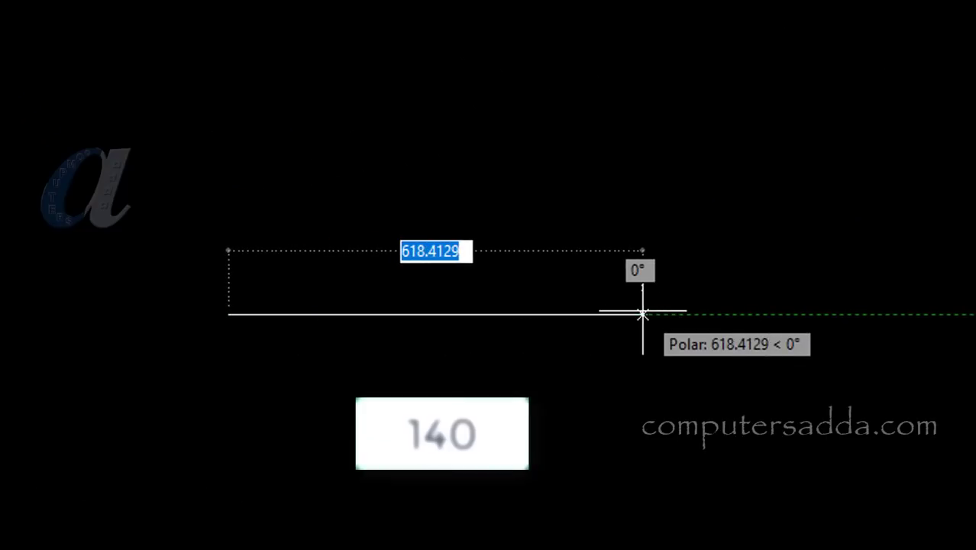
type("140")
key("Return")
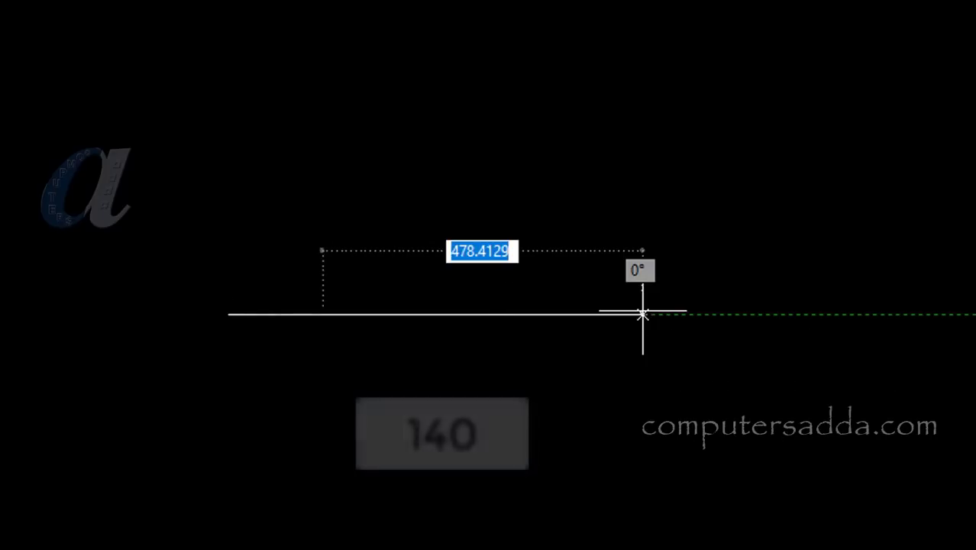
key("Return")
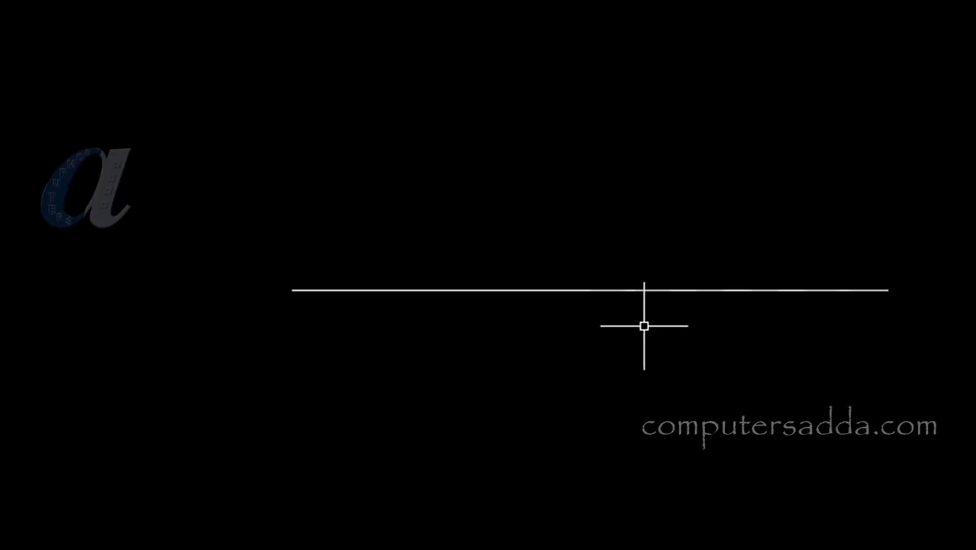
scroll(644, 326, "up", 2)
scroll(634, 327, "down", 2)
scroll(519, 313, "up", 2)
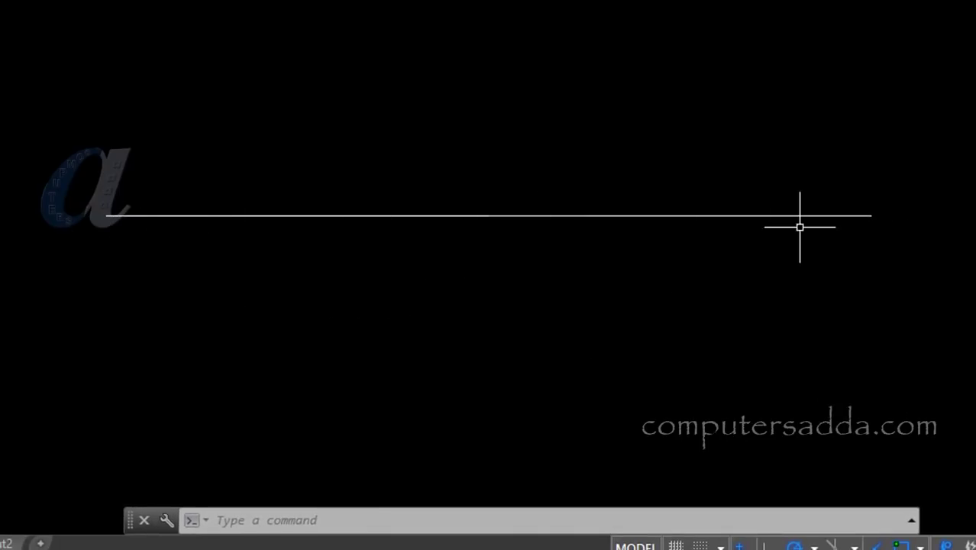
middle_click_drag(332, 393, 353, 393)
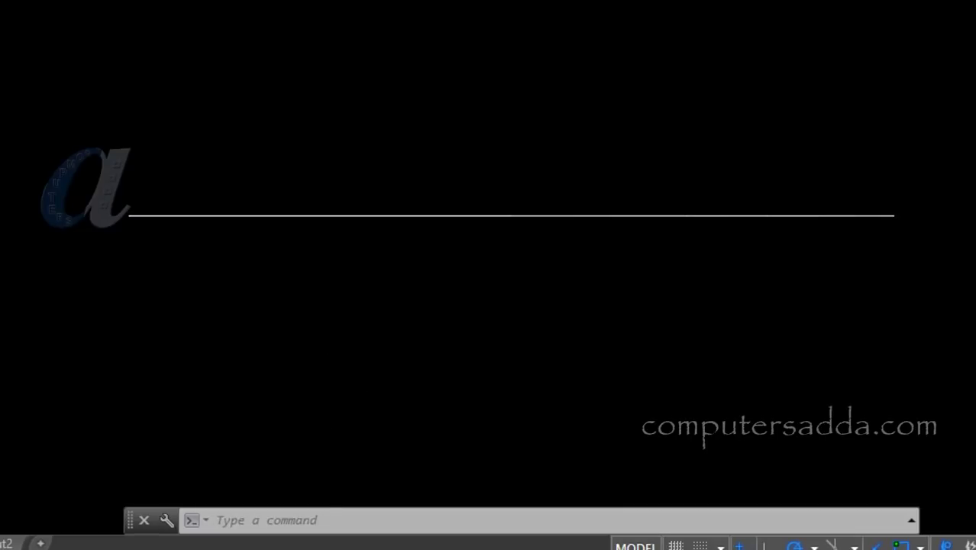
Step: Offset the line 10 units above and 10 units below, giving three parallel lines
type("o")
key("Return")
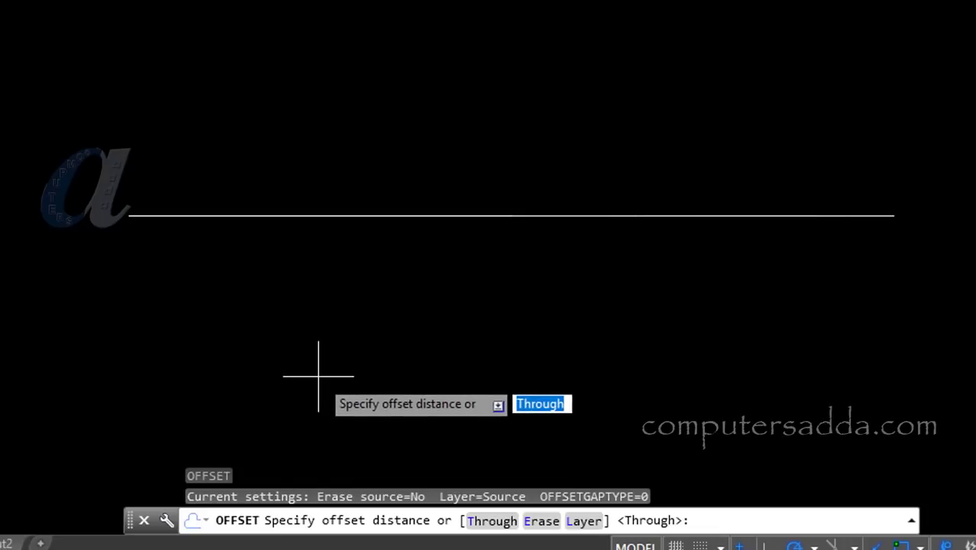
type("10")
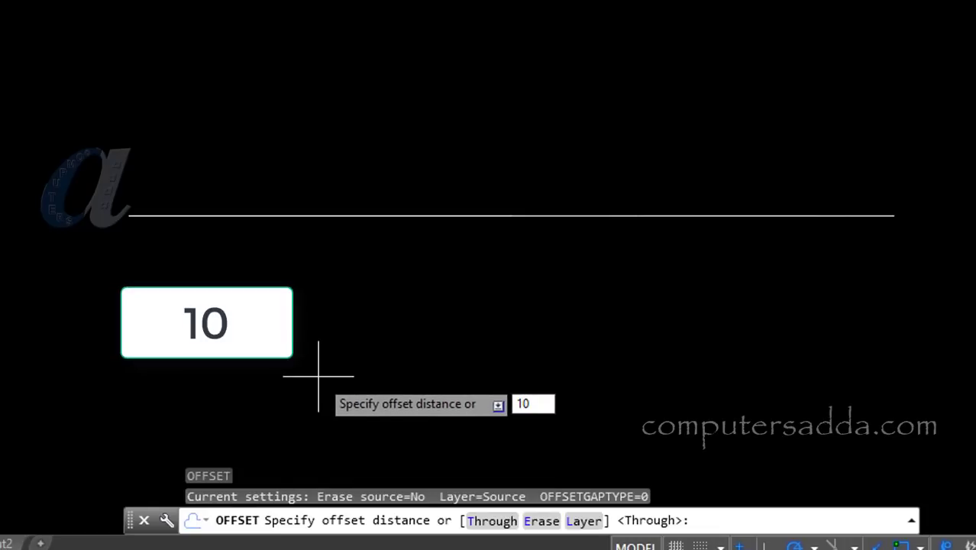
key("Return")
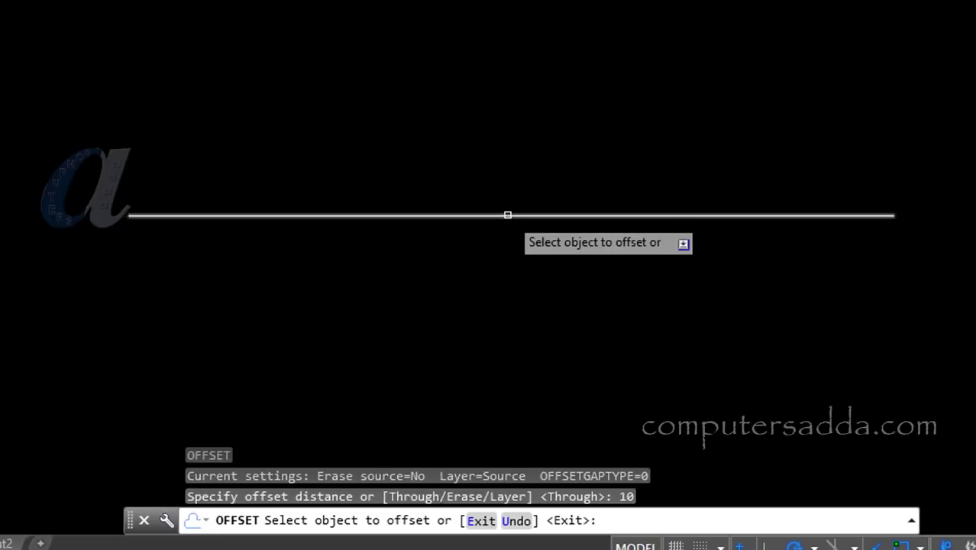
left_click(508, 214)
left_click(486, 118)
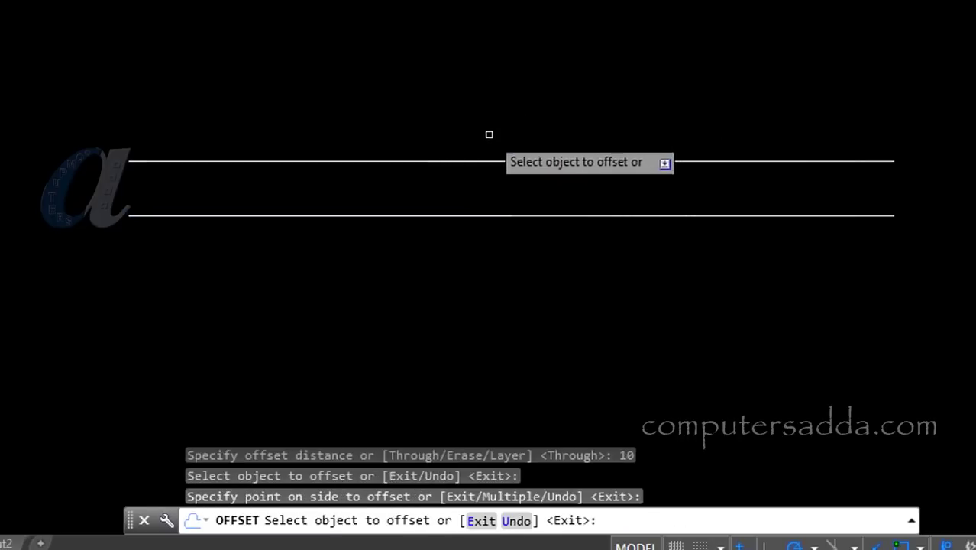
left_click(491, 215)
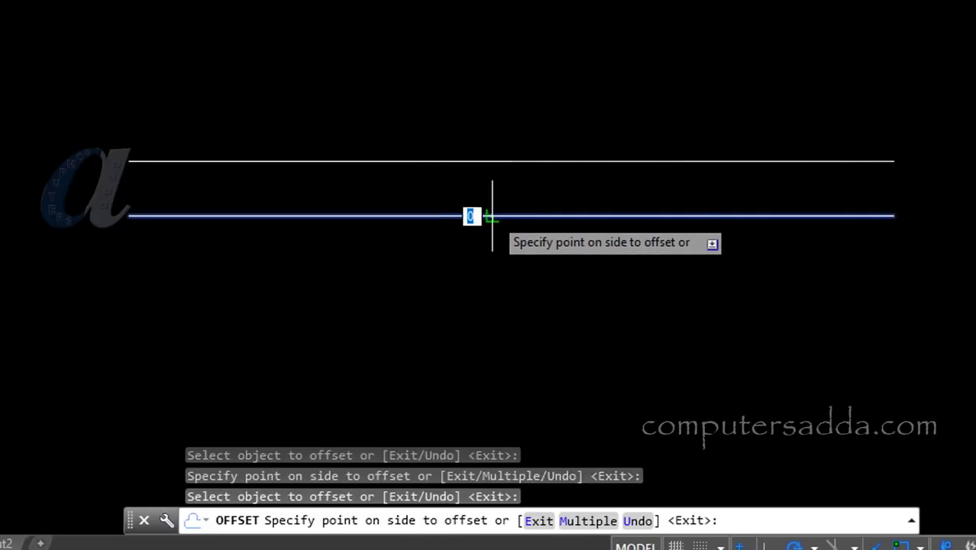
left_click(489, 319)
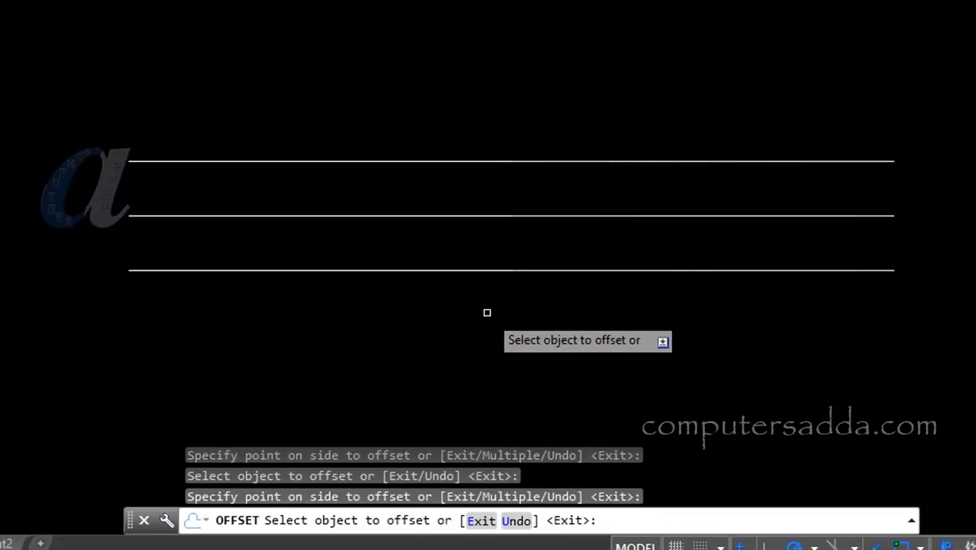
key("Return")
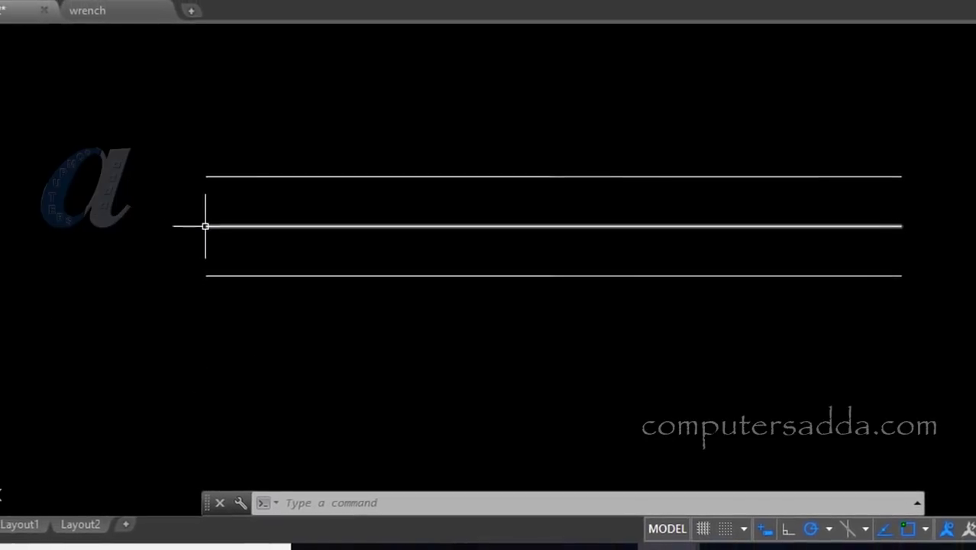
Step: Draw concentric circles of radius 25 and 15 at the middle line's left endpoint
middle_click_drag(275, 343, 297, 356)
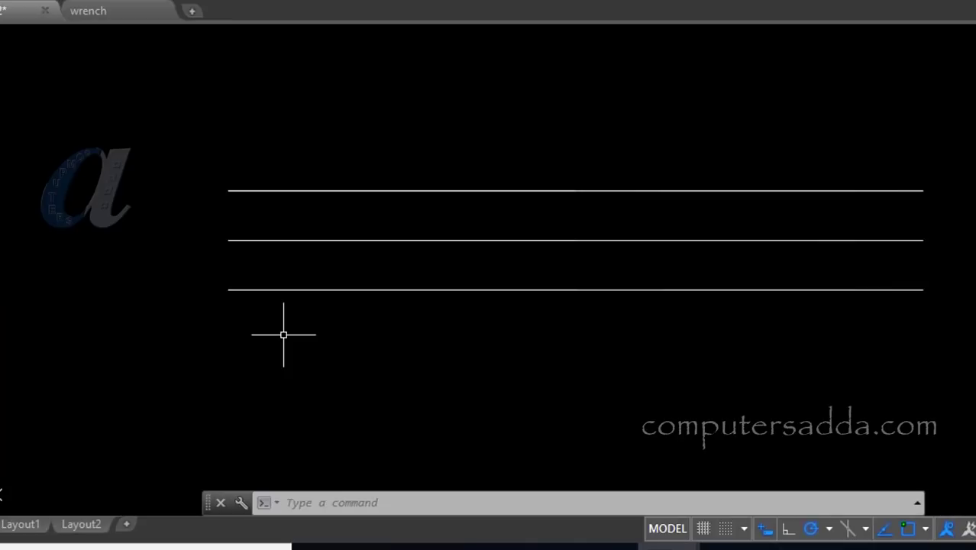
type("c")
key("Return")
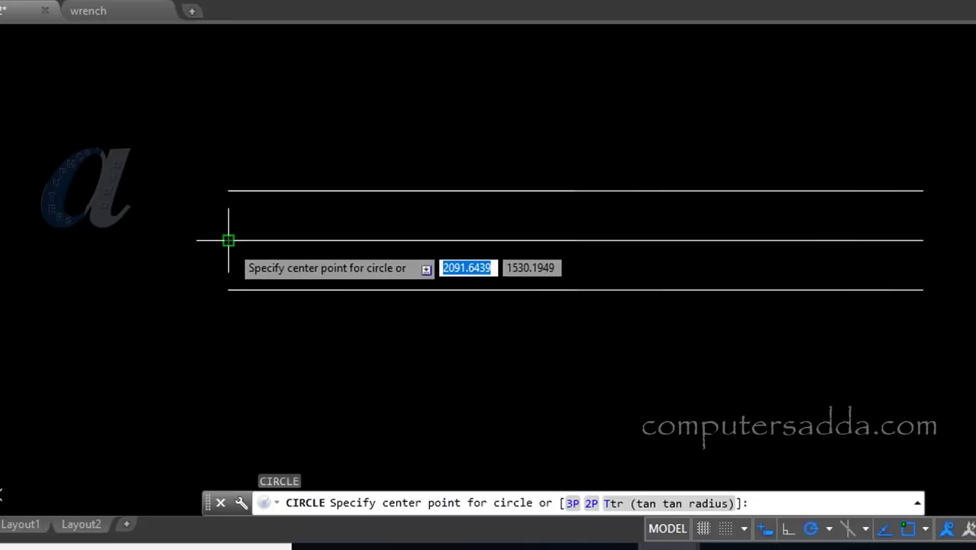
left_click(228, 241)
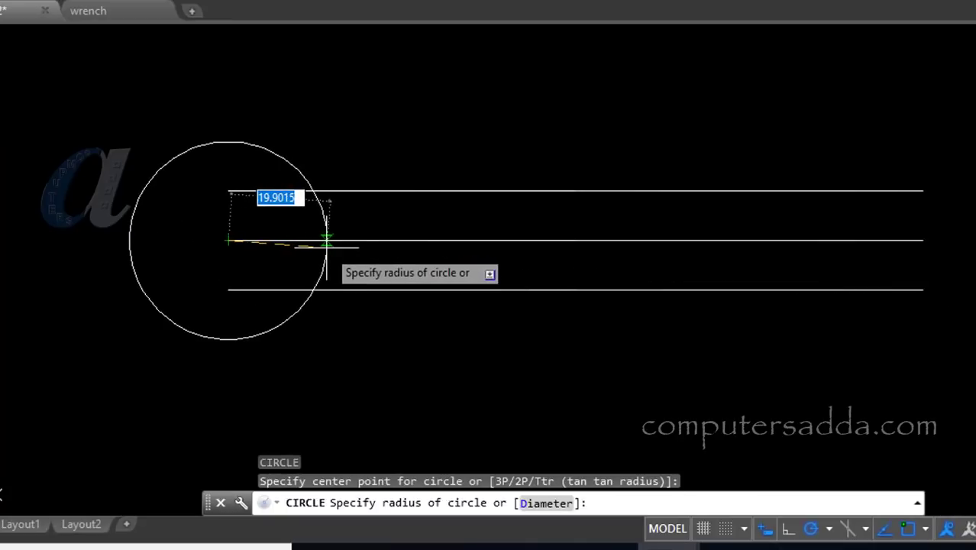
type("25")
key("Return")
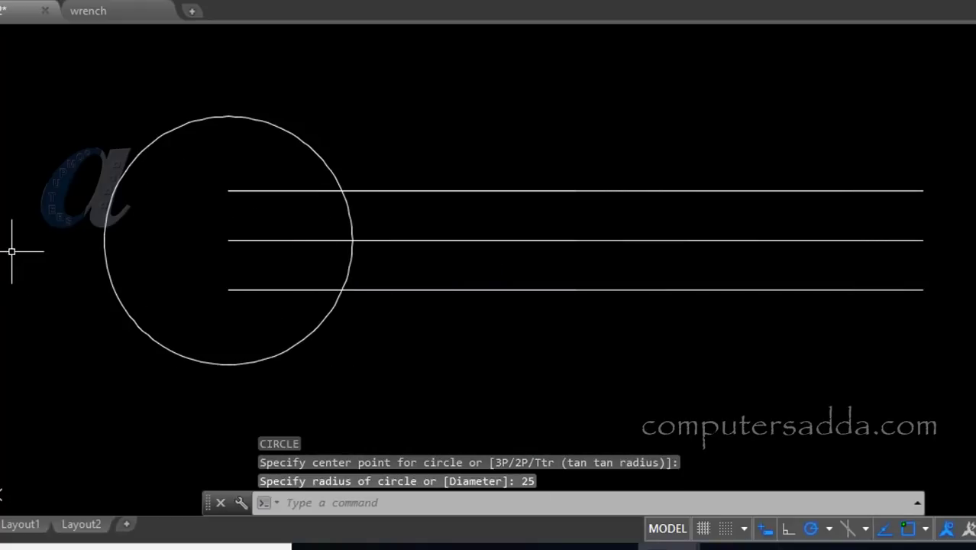
key("Return")
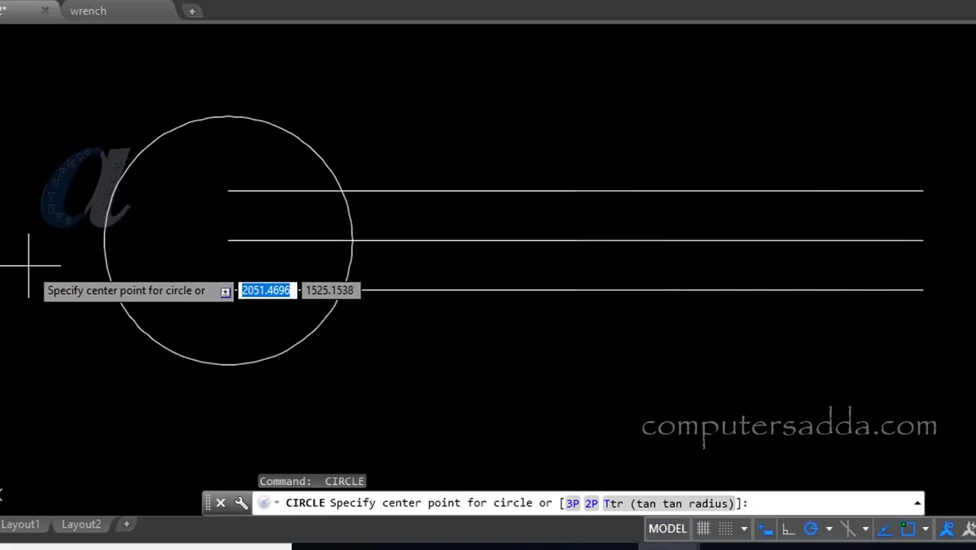
left_click(228, 240)
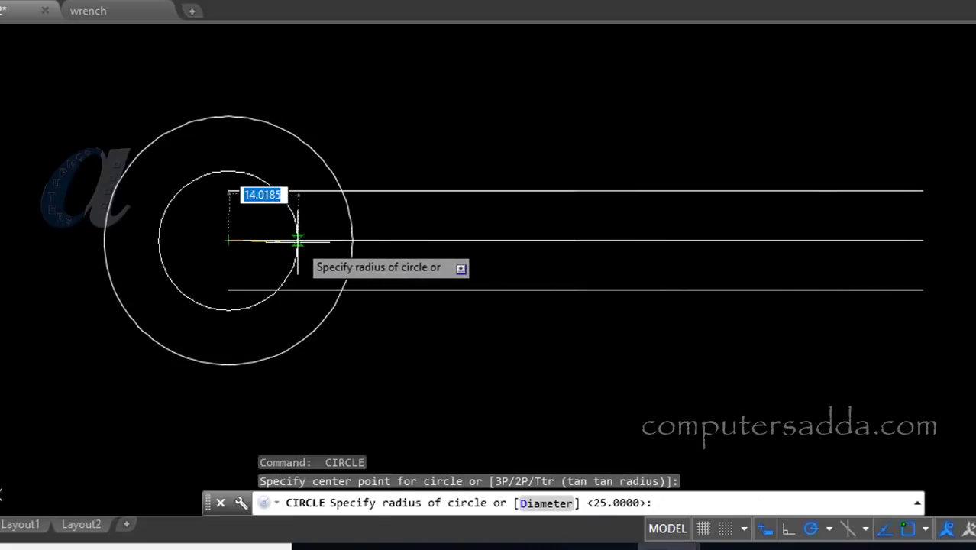
type("15")
key("Return")
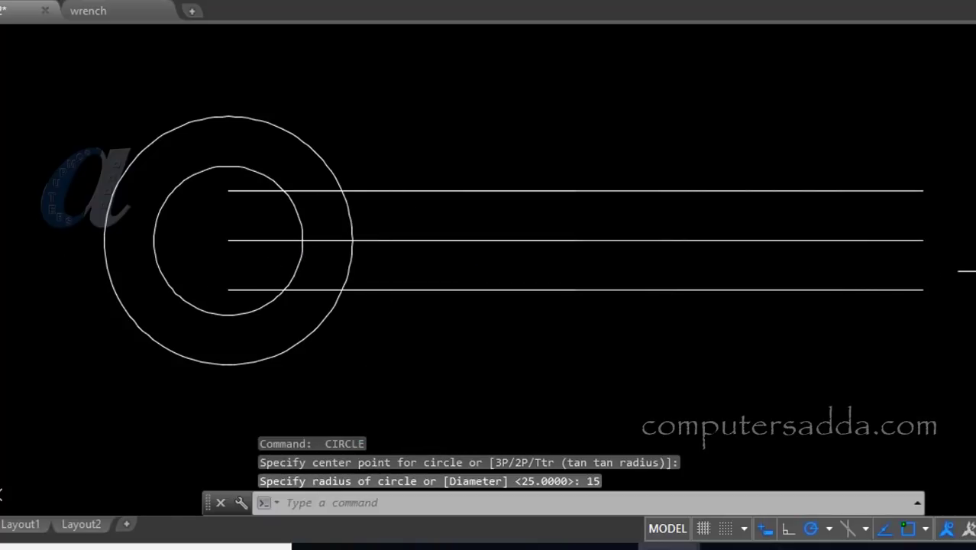
Step: Draw a radius 16.5 circle centred on the middle line's right endpoint
key("Return")
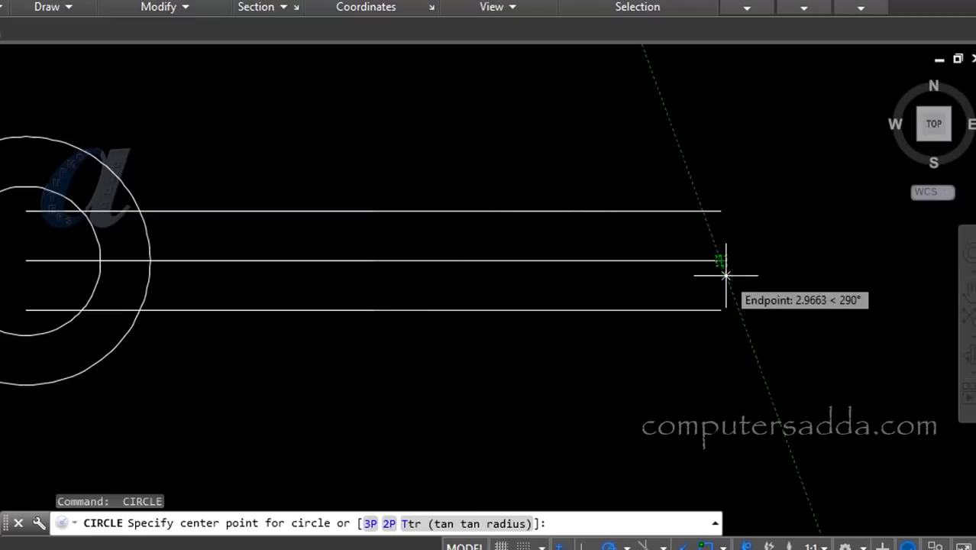
left_click(721, 260)
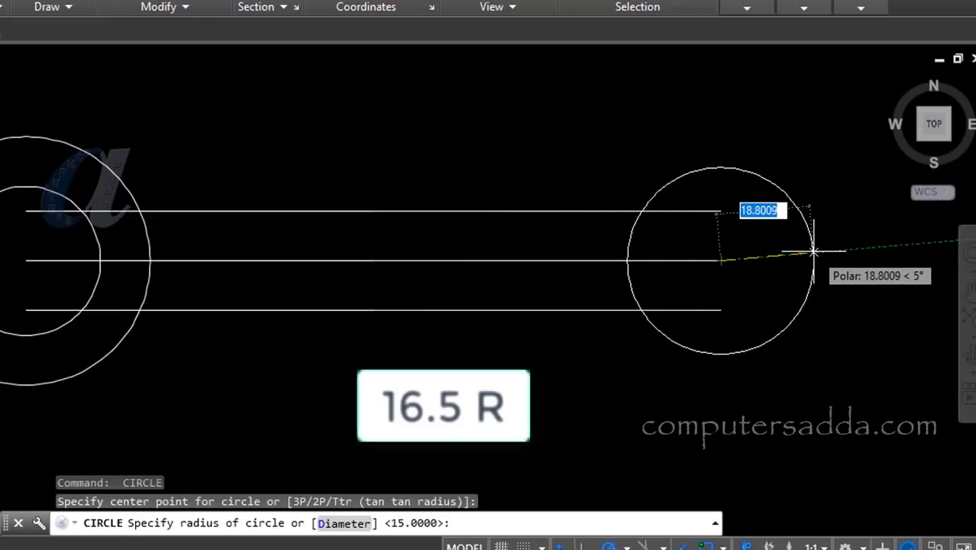
type("16.5")
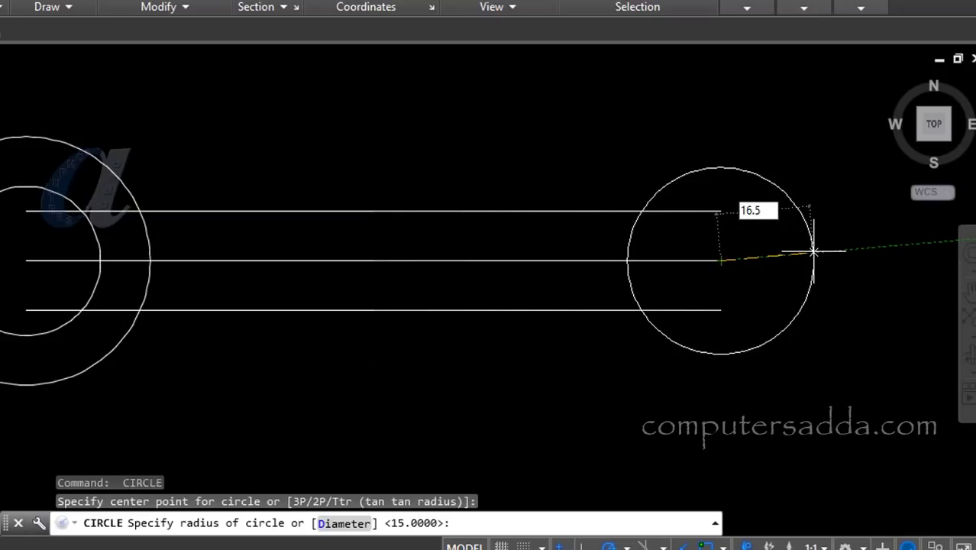
key("Return")
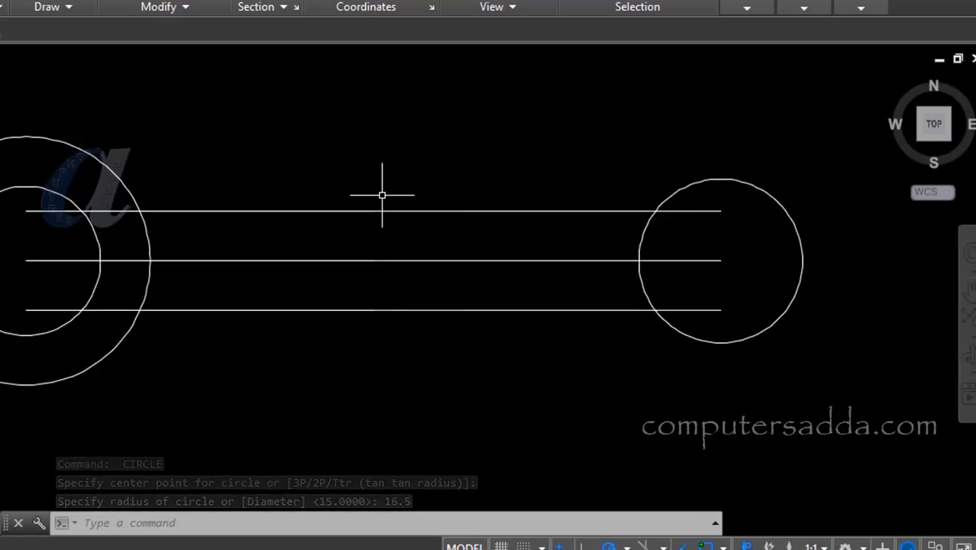
Step: Draw an 8-sided polygon inscribed at radius 12.5, centred on the right circle
type("pol")
key("Return")
type("8")
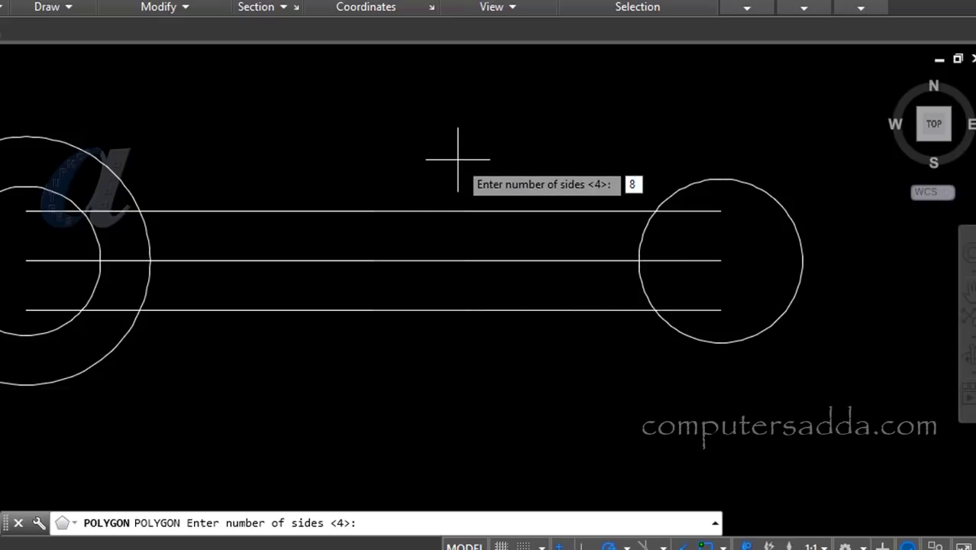
key("Return")
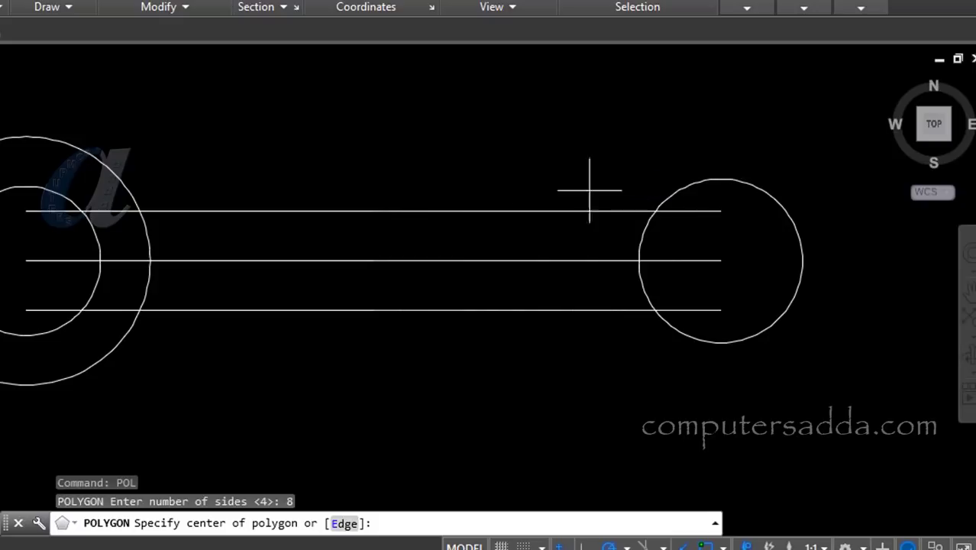
left_click(720, 260)
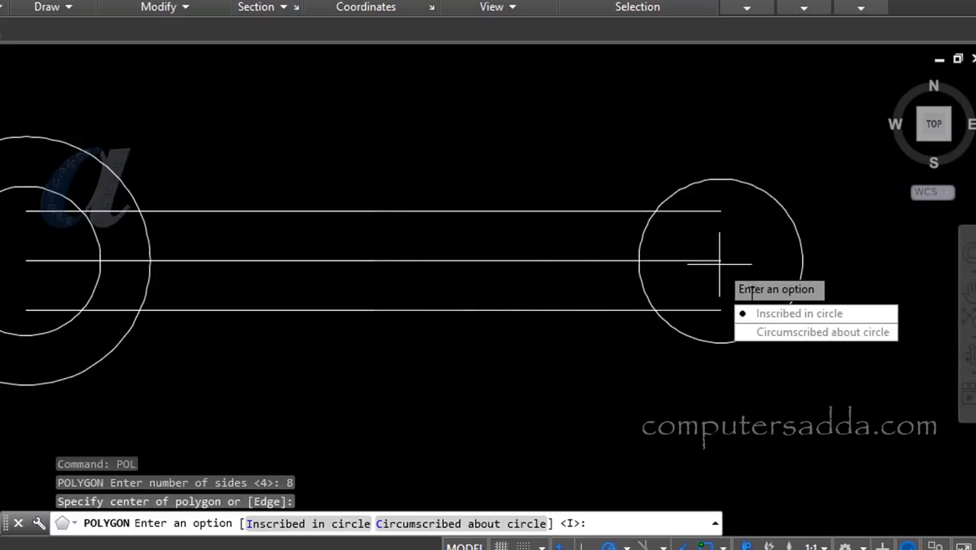
left_click(766, 314)
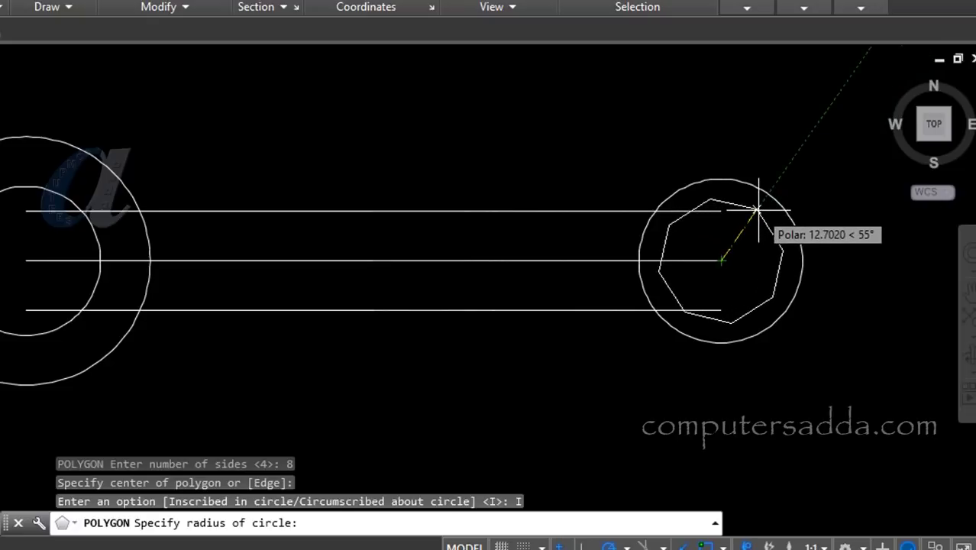
type("12.5")
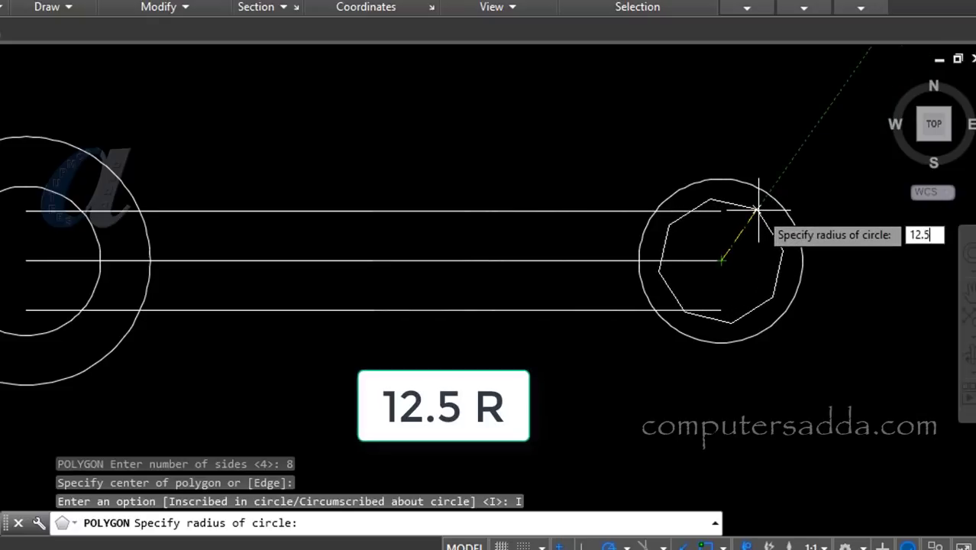
key("Return")
Step: Pan and zoom the view over to the circles at the wrench's left end
middle_click_drag(87, 200, 221, 201)
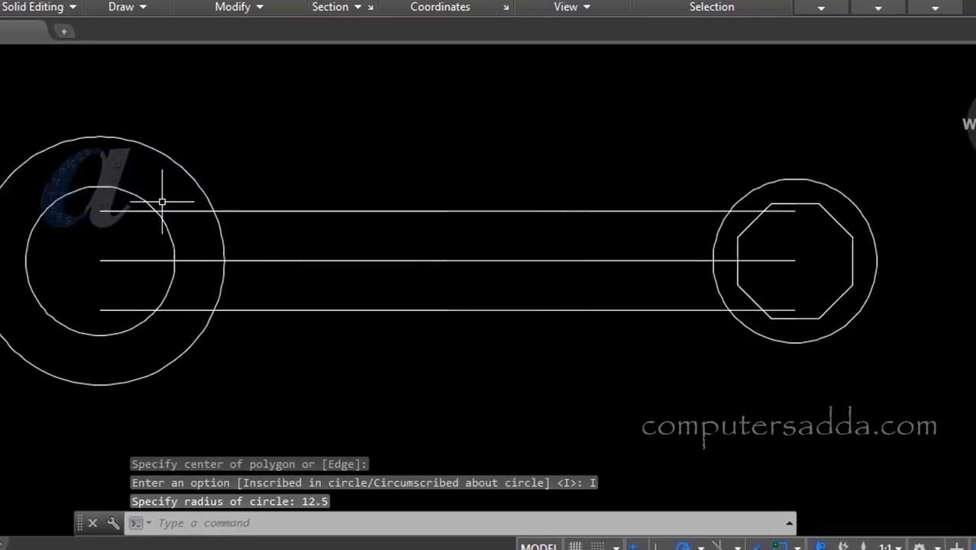
mouse_move(500, 143)
middle_mouse_down()
mouse_move(552, 167)
mouse_move(690, 159)
middle_mouse_up()
middle_click_drag(577, 156, 649, 157)
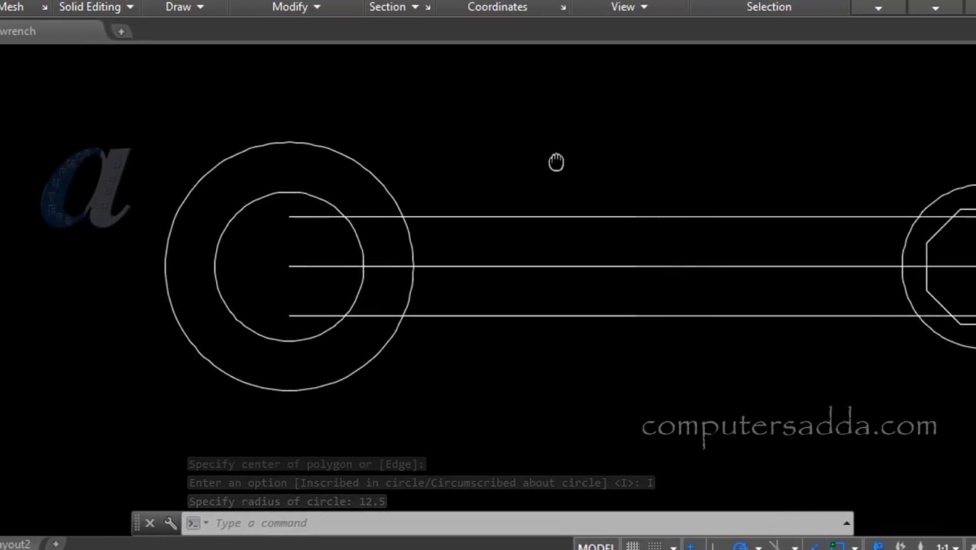
mouse_move(556, 159)
middle_mouse_down()
mouse_move(434, 159)
mouse_move(526, 163)
middle_mouse_up()
scroll(221, 223, "up", 2)
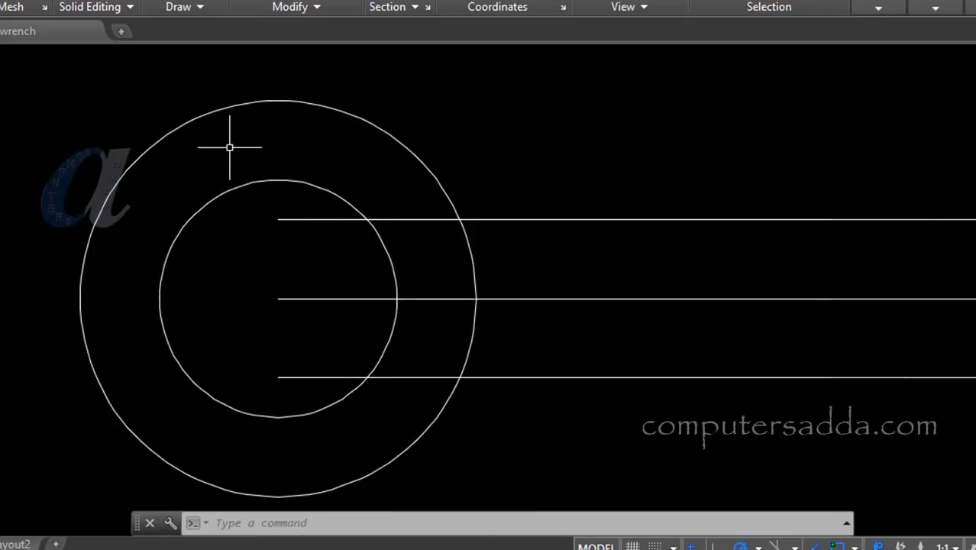
middle_click_drag(544, 140, 542, 119)
Step: Start moving the left inner circle, using its left quadrant as the base point
scroll(532, 209, "down", 2)
type("M")
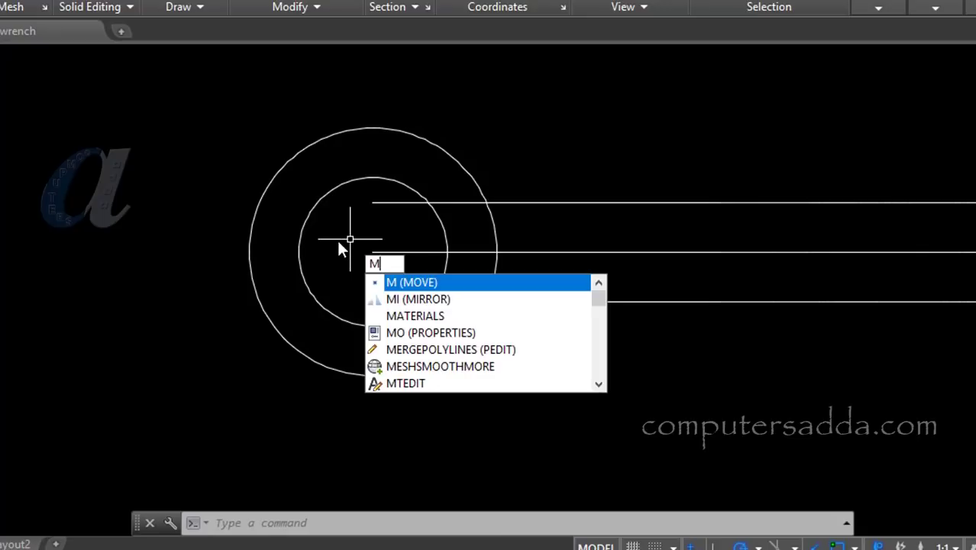
key("Return")
left_click(302, 242)
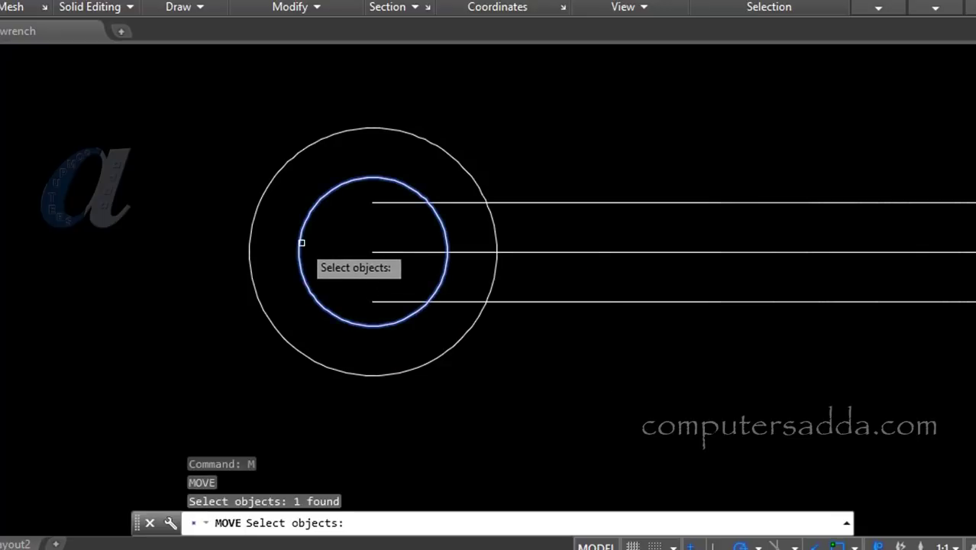
key("Return")
scroll(298, 249, "up", 2)
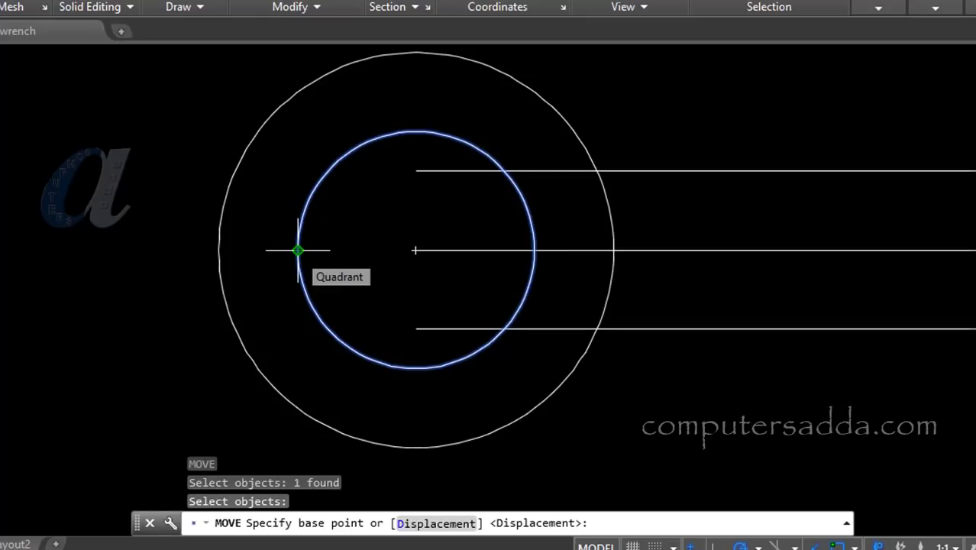
left_click(297, 250)
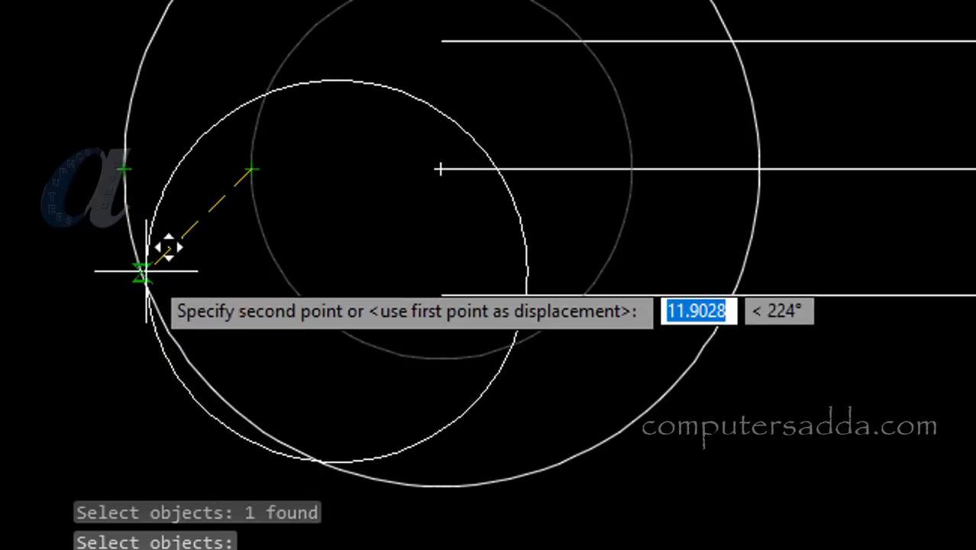
Step: Move the inner circle 10 units at 205° so it touches the outer circle
type("1")
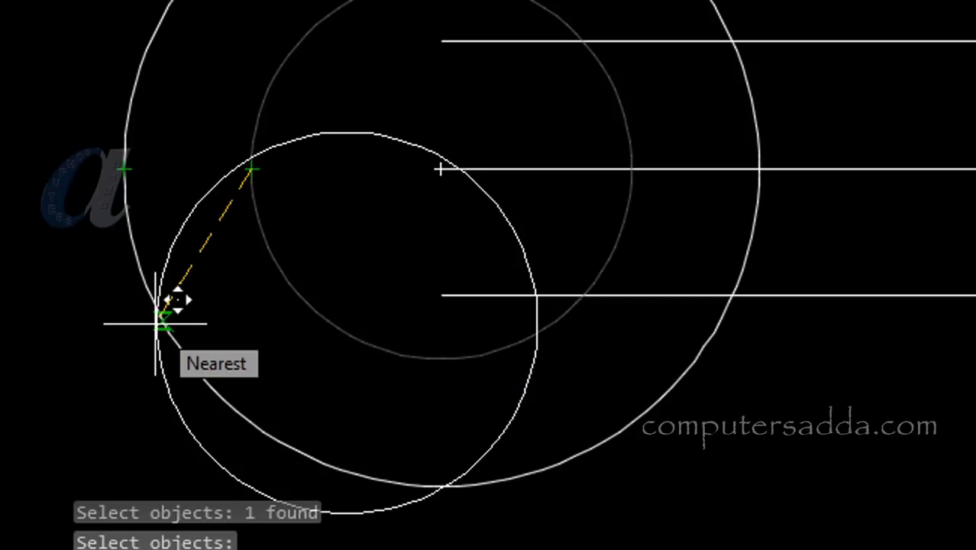
type("10")
key("Tab")
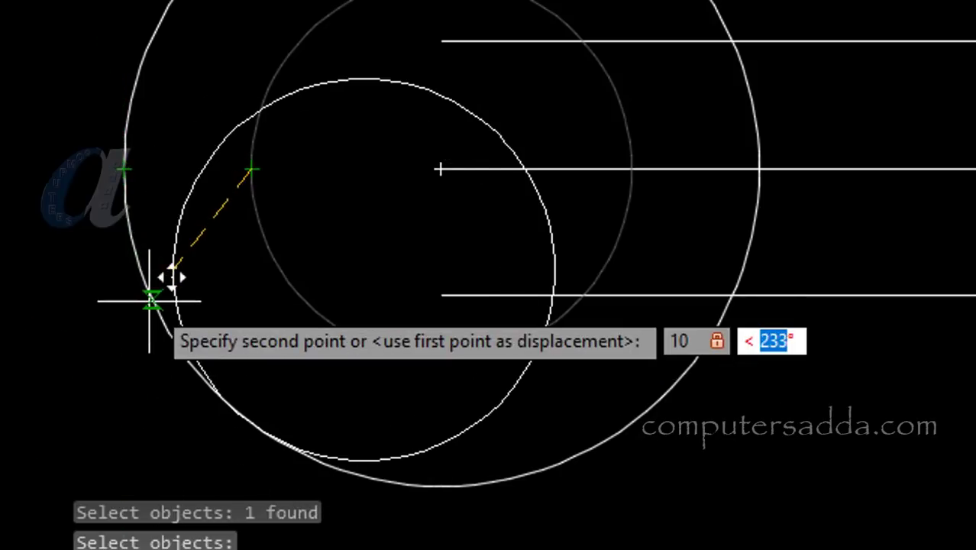
type("205")
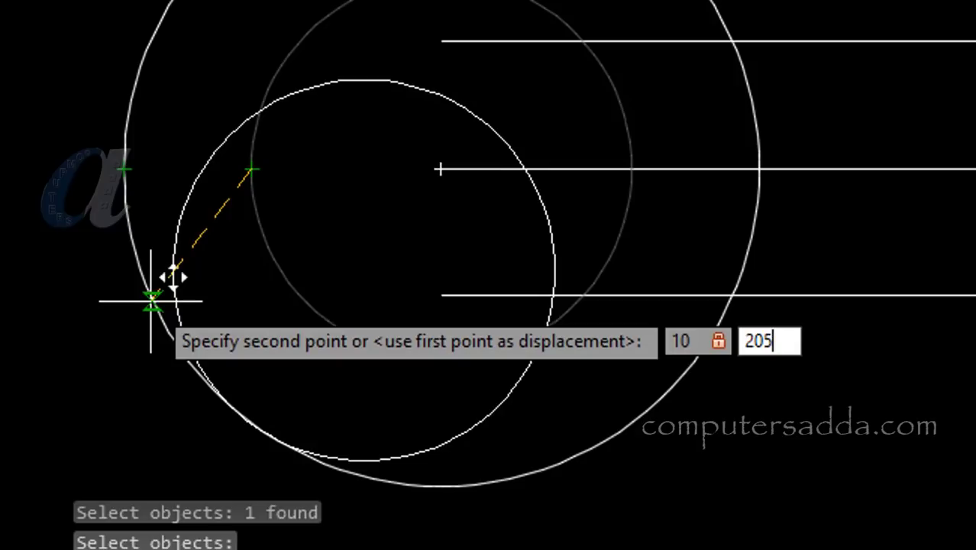
key("Return")
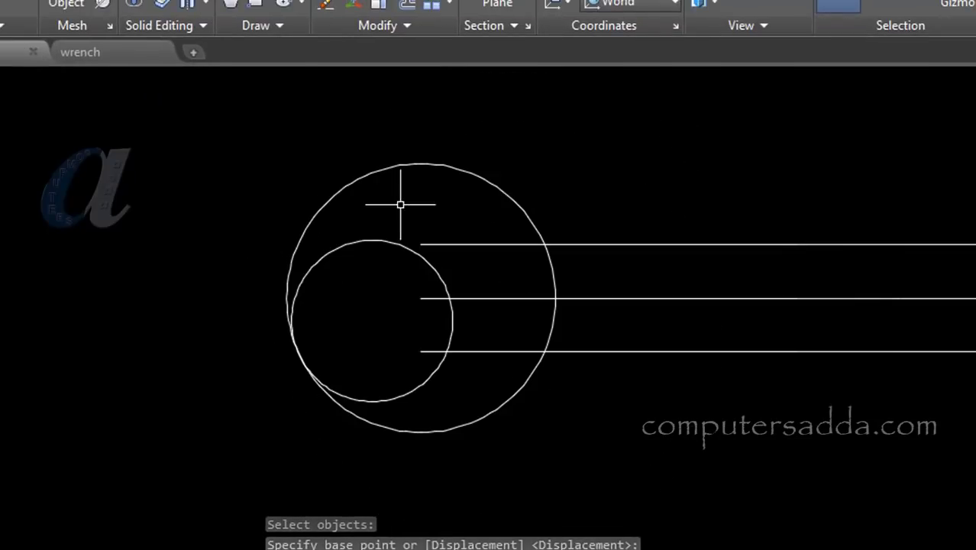
scroll(458, 216, "up", 1)
scroll(443, 221, "up", 2)
scroll(435, 229, "down", 3)
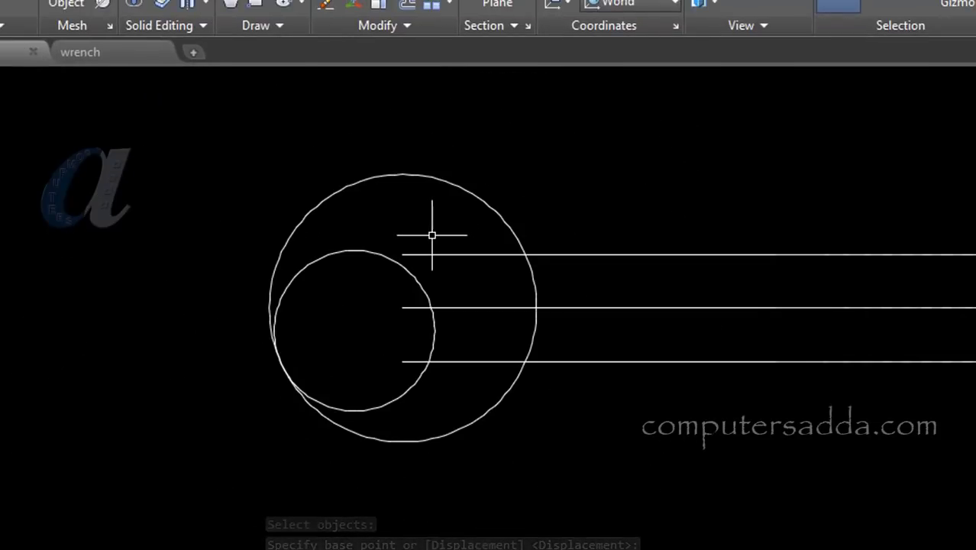
scroll(321, 252, "up", 1)
scroll(252, 271, "up", 3)
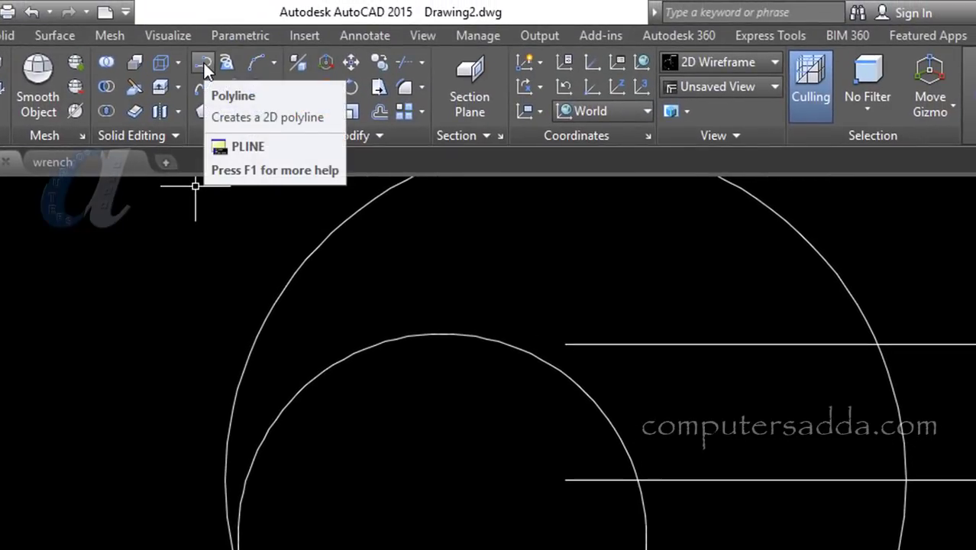
Step: Start a polyline at the outer circle's left quadrant, keeping polar tracking at 5° increments
left_click(203, 61)
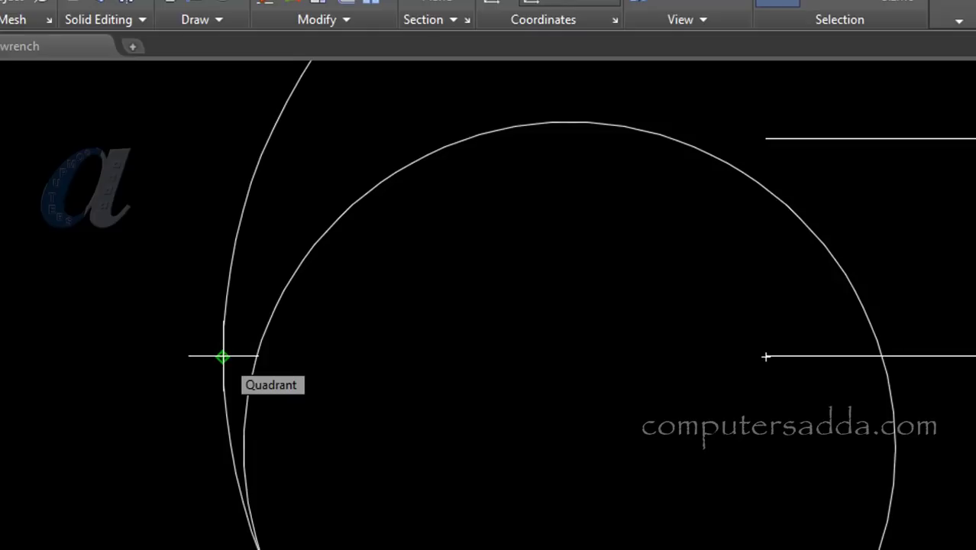
left_click(222, 357)
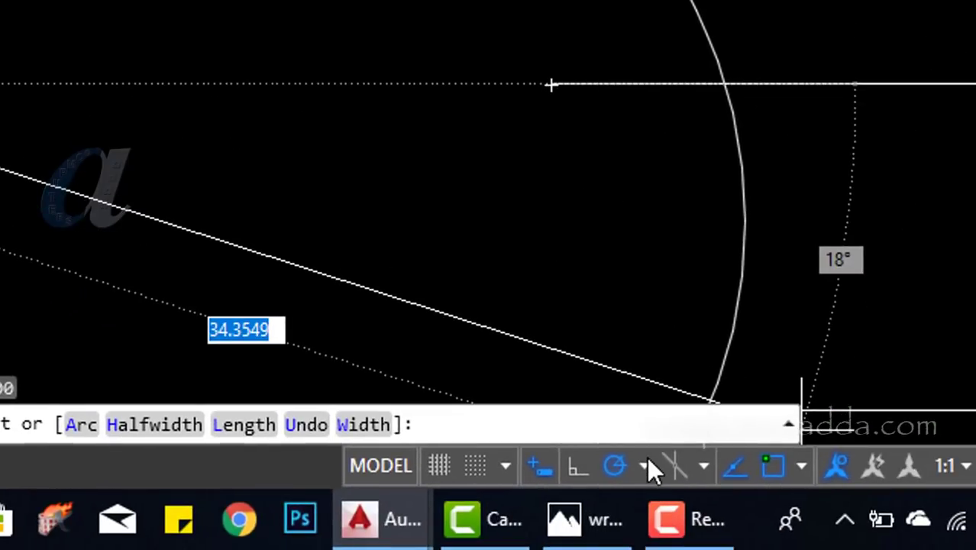
left_click(646, 465)
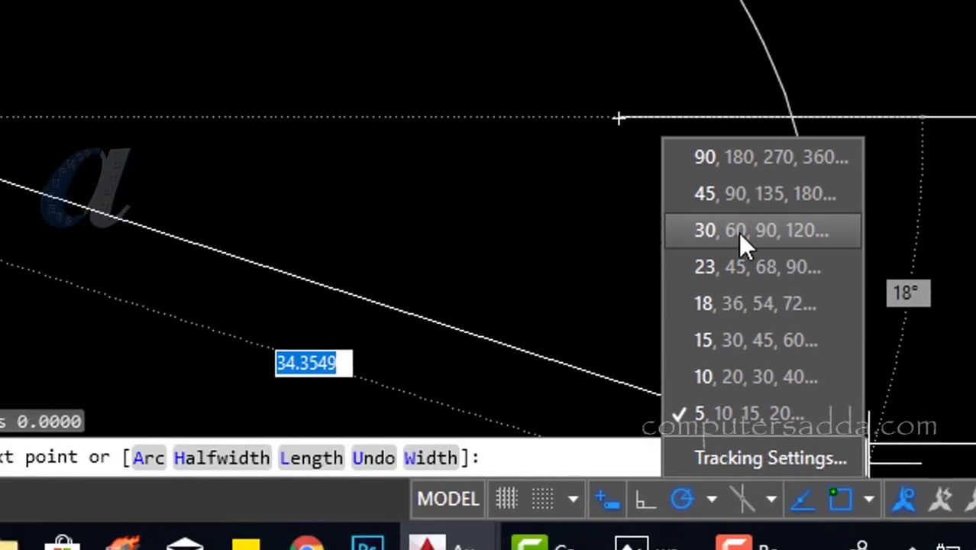
left_click(738, 232)
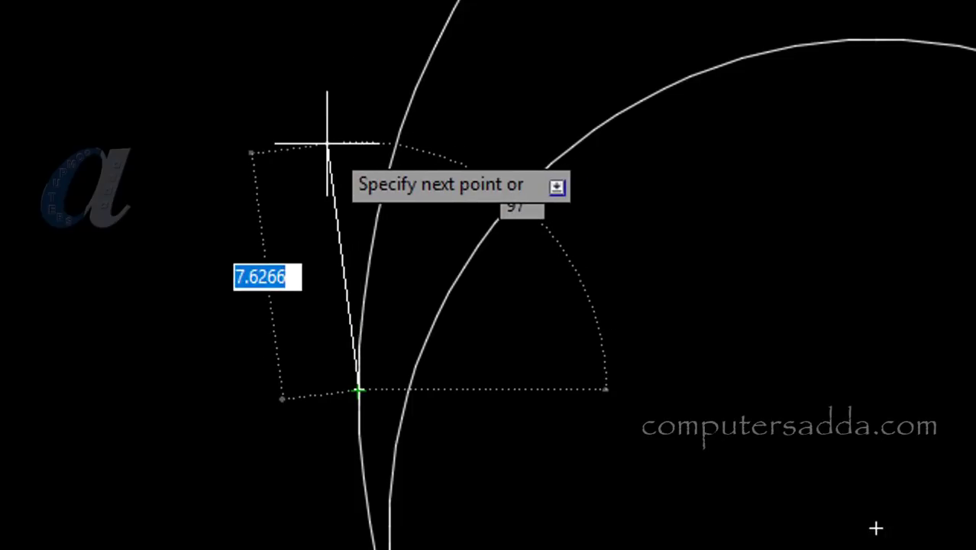
left_click(478, 465)
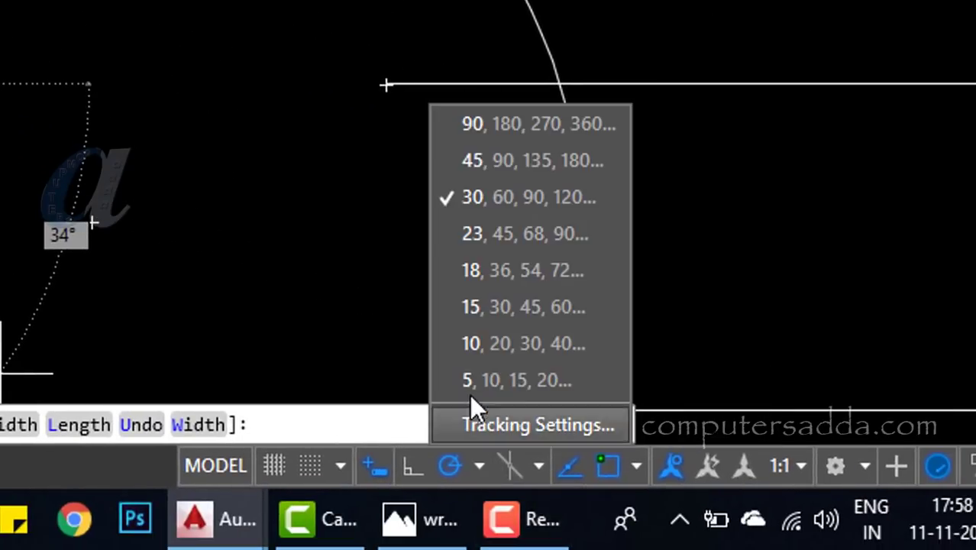
left_click(489, 382)
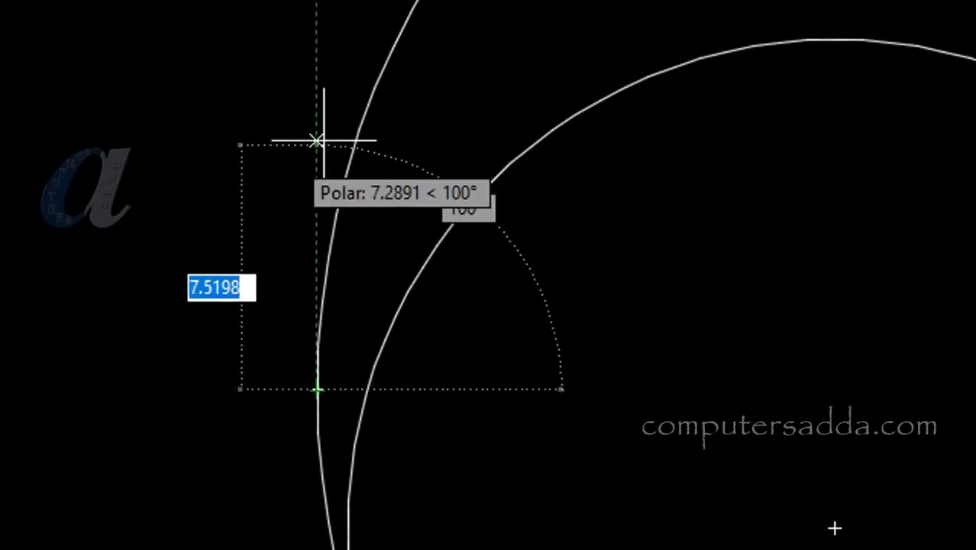
Step: Add a 4.5-unit polyline segment at 85°, then a 20-unit segment to the inner circle's top
scroll(309, 300, "up", 2)
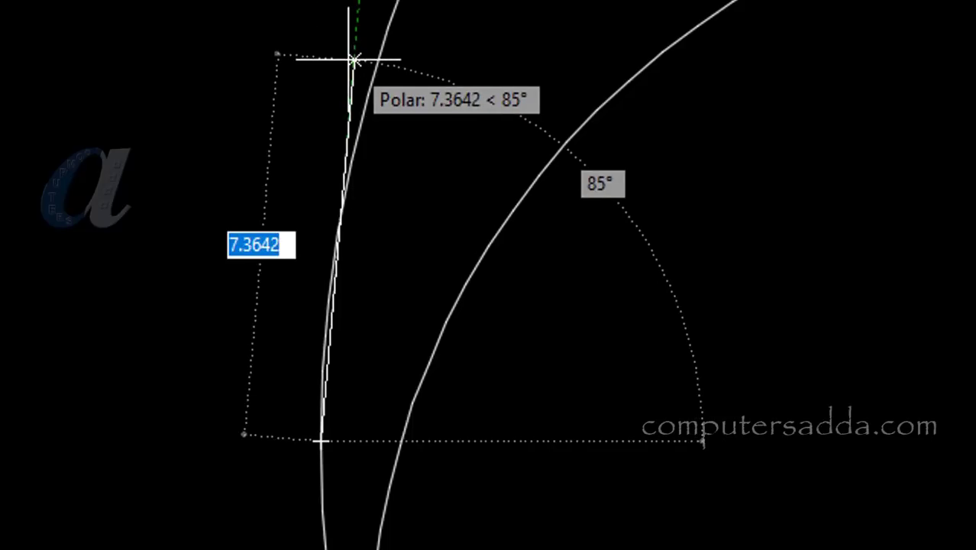
type("4.5")
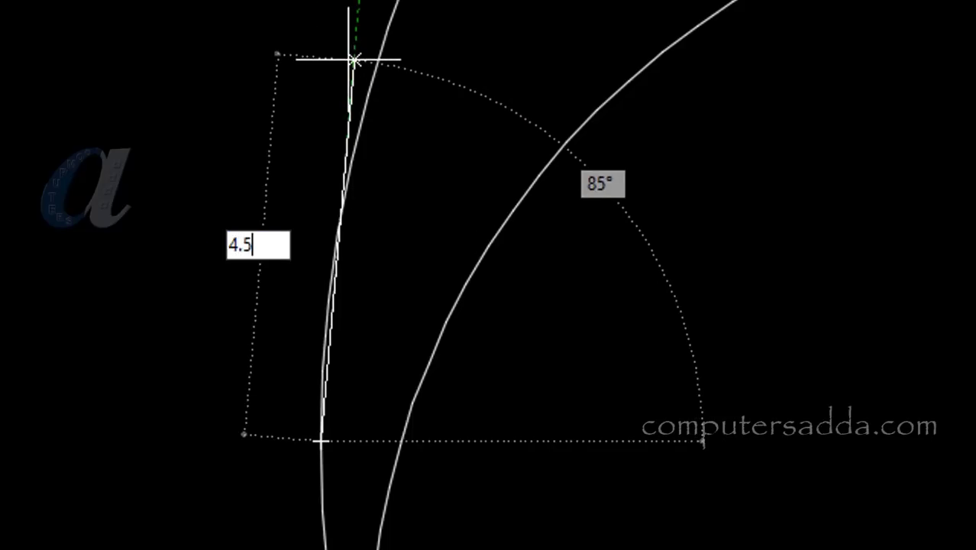
key("Return")
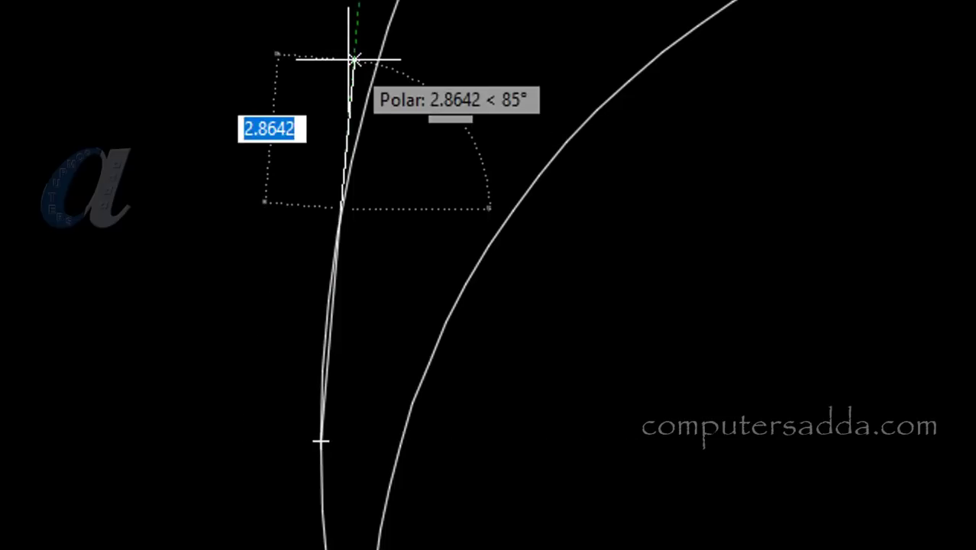
scroll(337, 375, "down", 2)
scroll(337, 356, "down", 2)
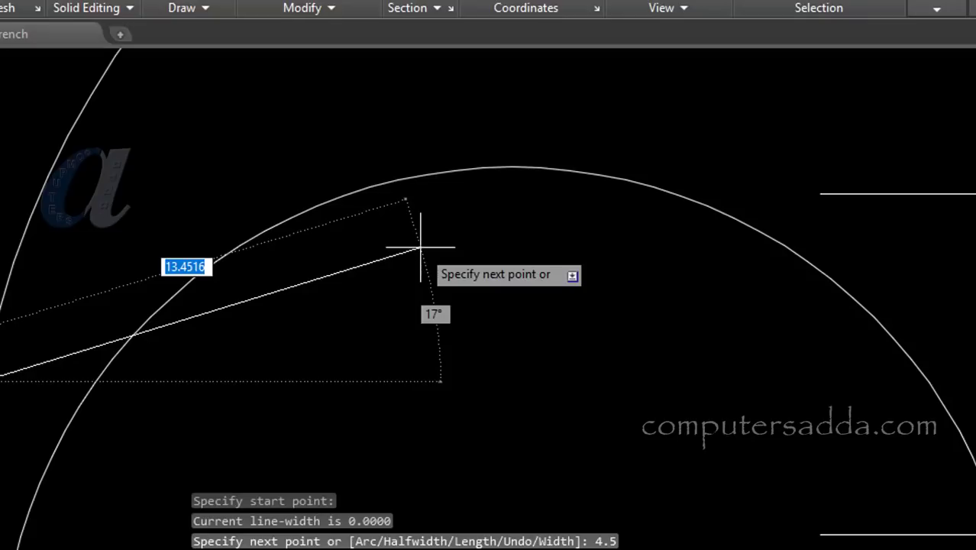
key("Return")
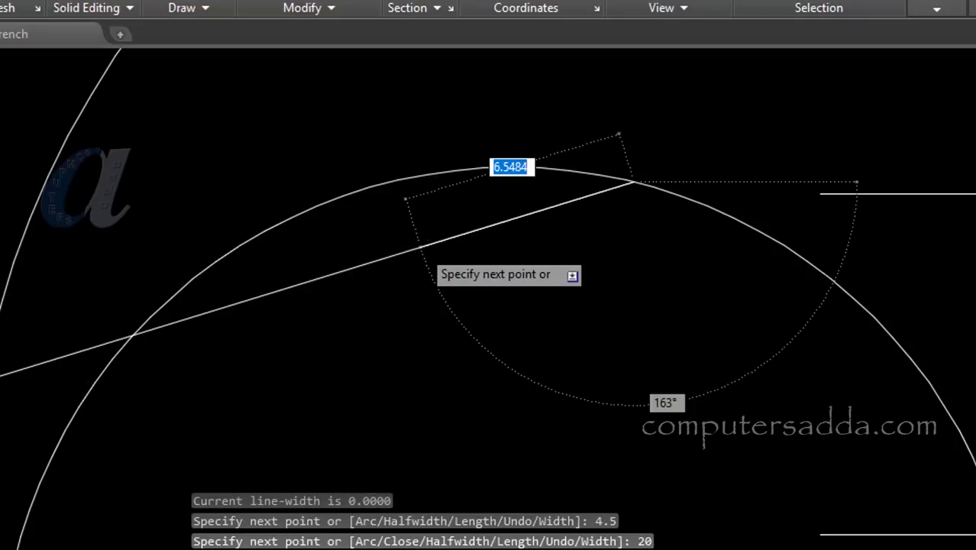
Step: Zoom and pan to centre the jaw circles and check the new segments
scroll(652, 183, "up", 3)
scroll(654, 181, "up", 3)
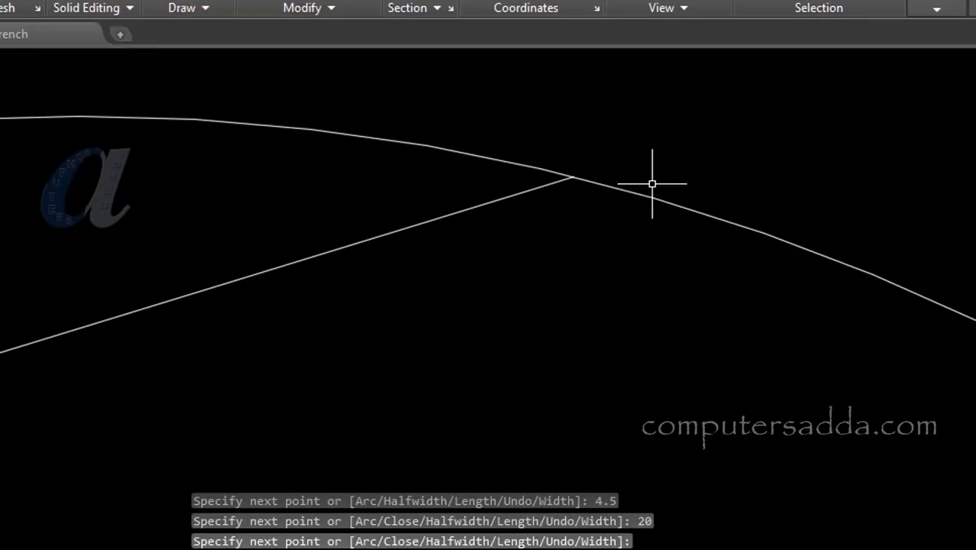
scroll(609, 186, "up", 3)
scroll(431, 177, "down", 1)
scroll(466, 170, "down", 2)
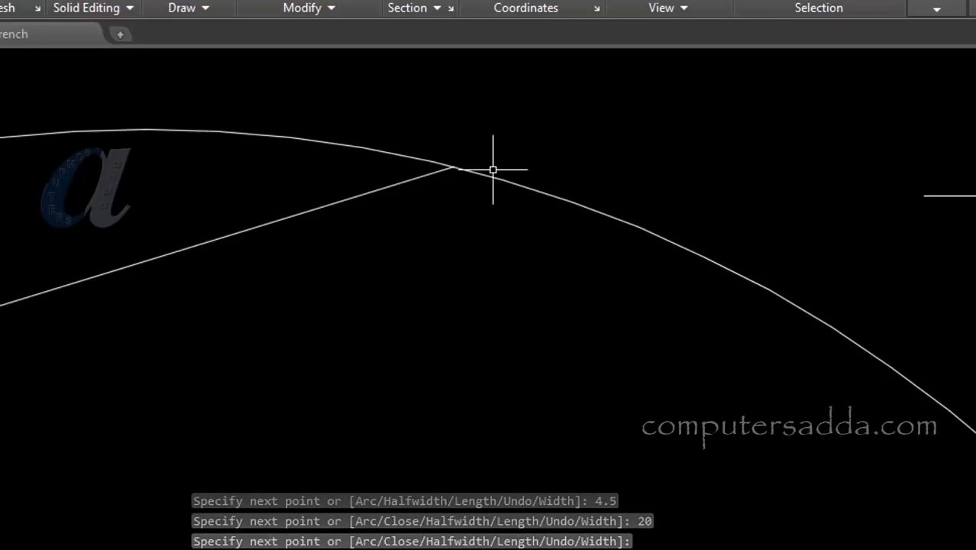
scroll(504, 174, "down", 2)
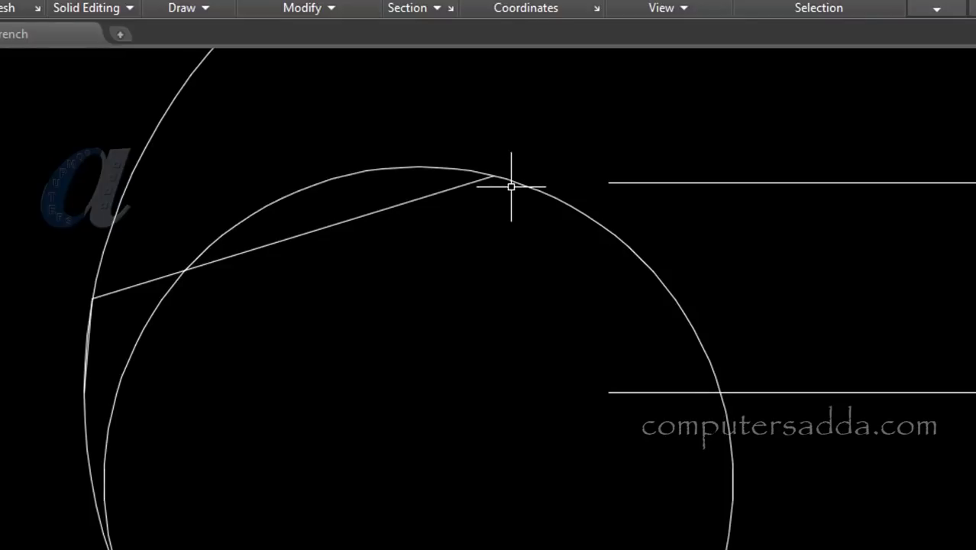
scroll(511, 211, "down", 1)
scroll(504, 255, "up", 2)
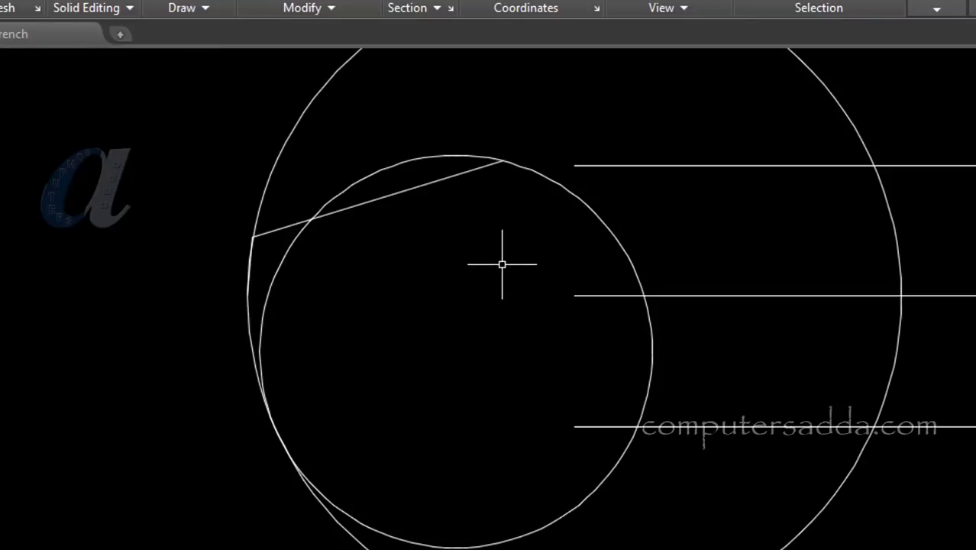
scroll(502, 265, "down", 2)
middle_click_drag(498, 283, 265, 312)
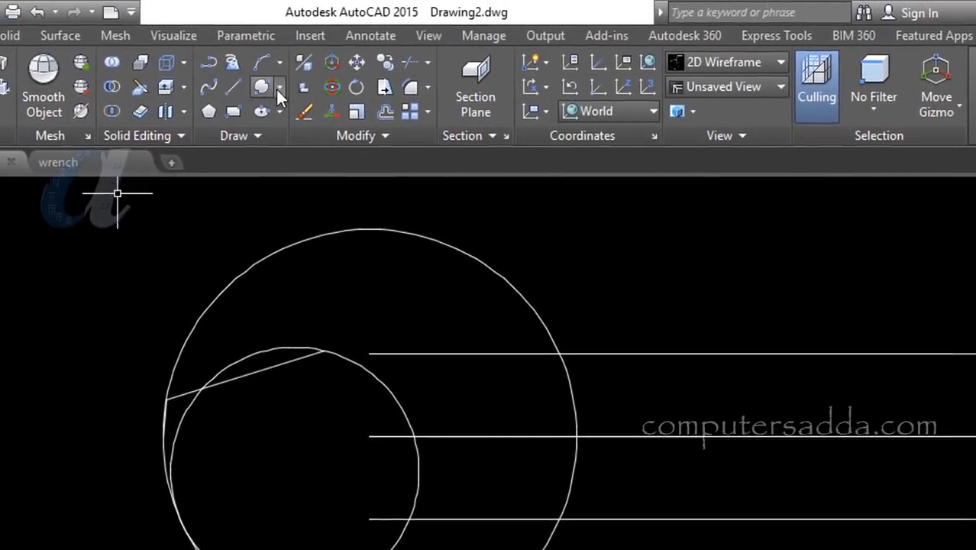
Step: Start a 2-Point circle at the top line's intersection with the large jaw circle
left_click(279, 89)
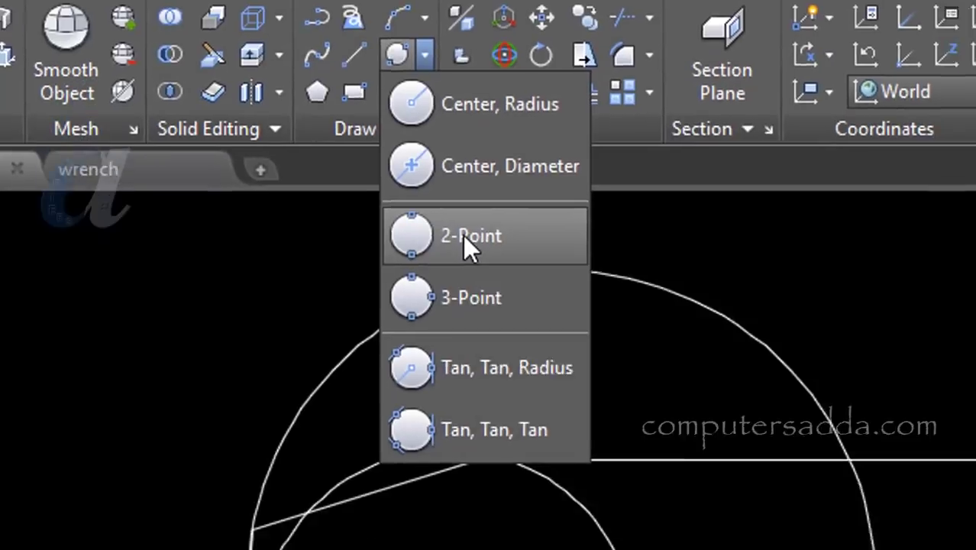
left_click(494, 334)
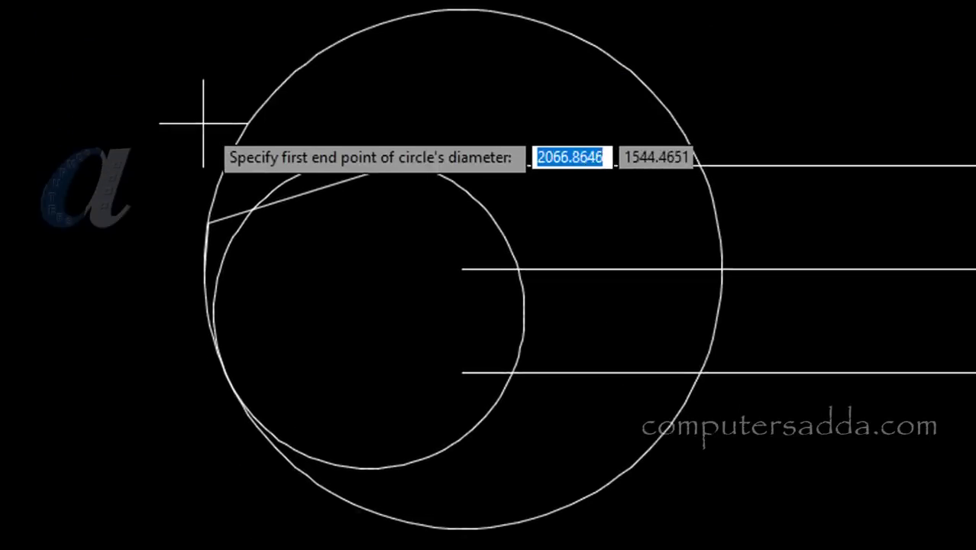
scroll(149, 187, "up", 2)
scroll(362, 414, "up", 2)
scroll(444, 410, "up", 2)
scroll(687, 397, "up", 2)
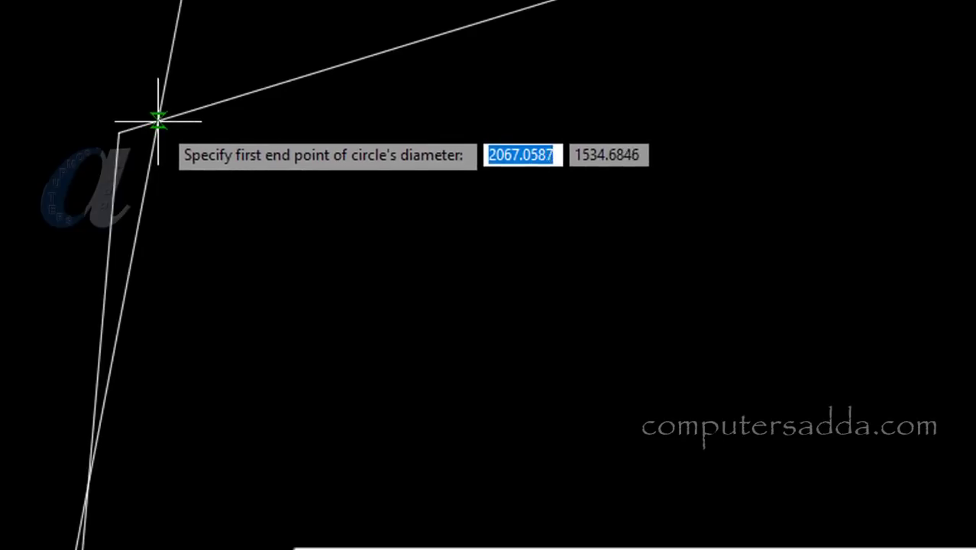
left_click(158, 121)
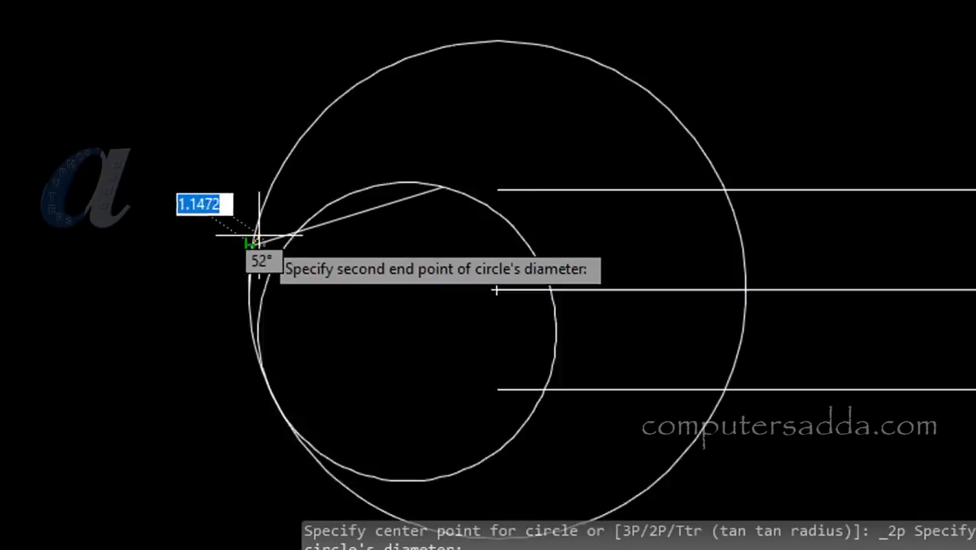
Step: Complete the two-point circle with a 25-unit diameter
scroll(257, 274, "down", 1)
scroll(279, 358, "up", 1)
scroll(281, 397, "up", 1)
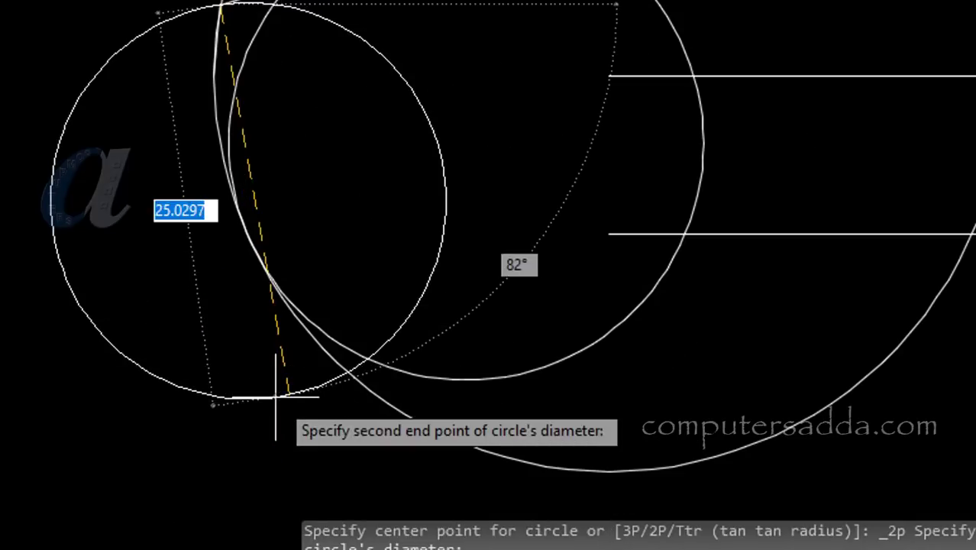
scroll(370, 396, "up", 2)
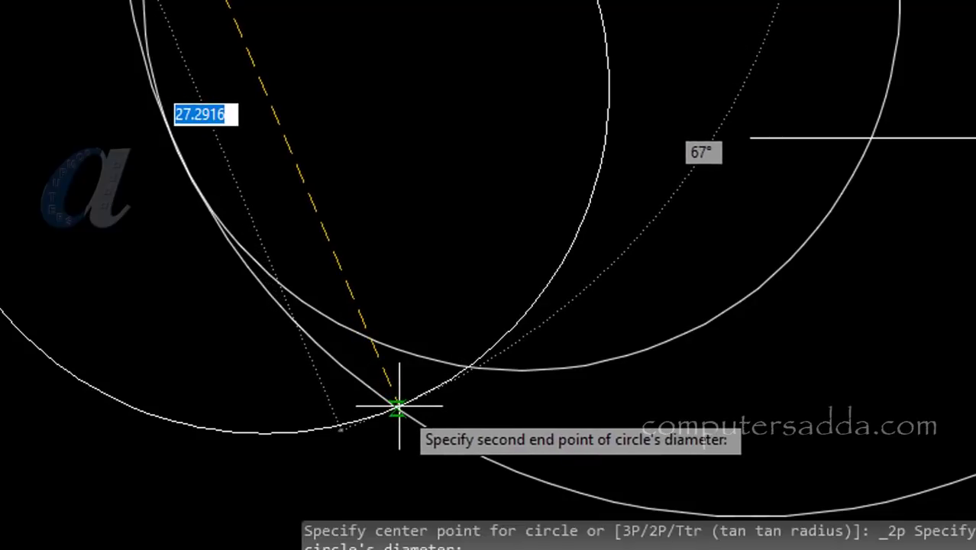
type("25")
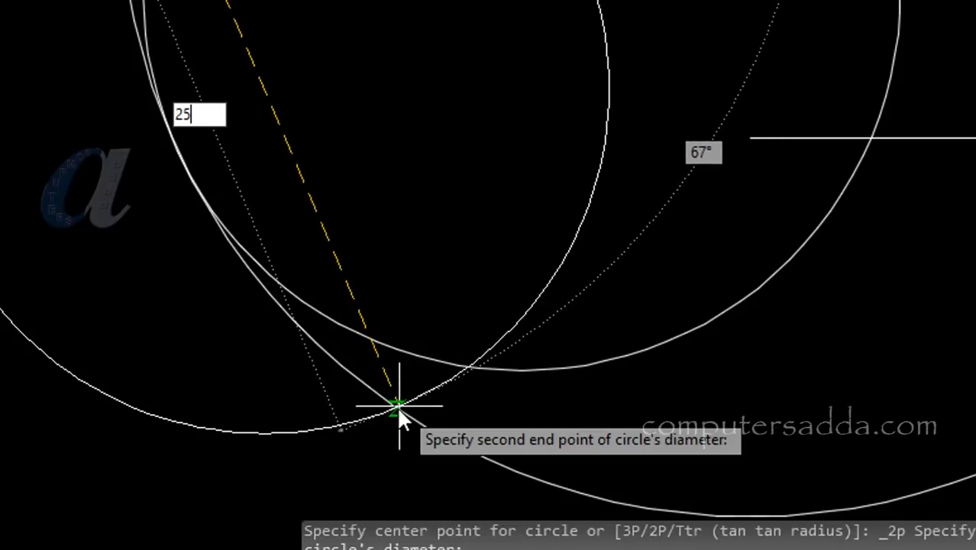
key("Return")
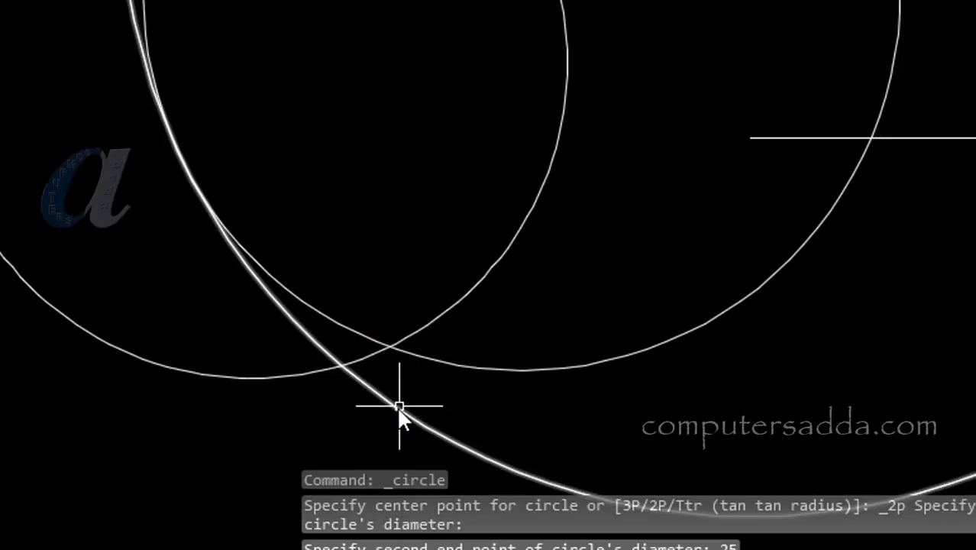
scroll(342, 374, "up", 2)
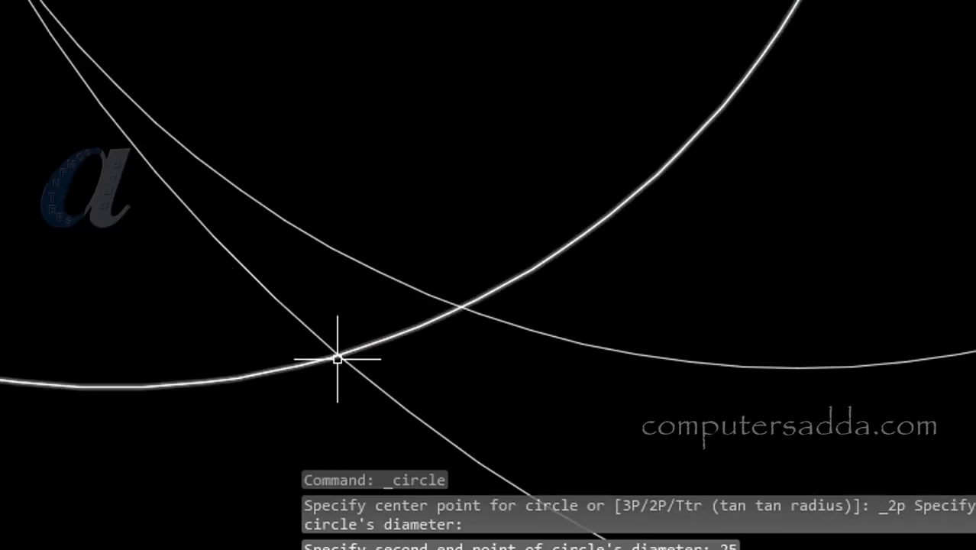
scroll(341, 364, "down", 3)
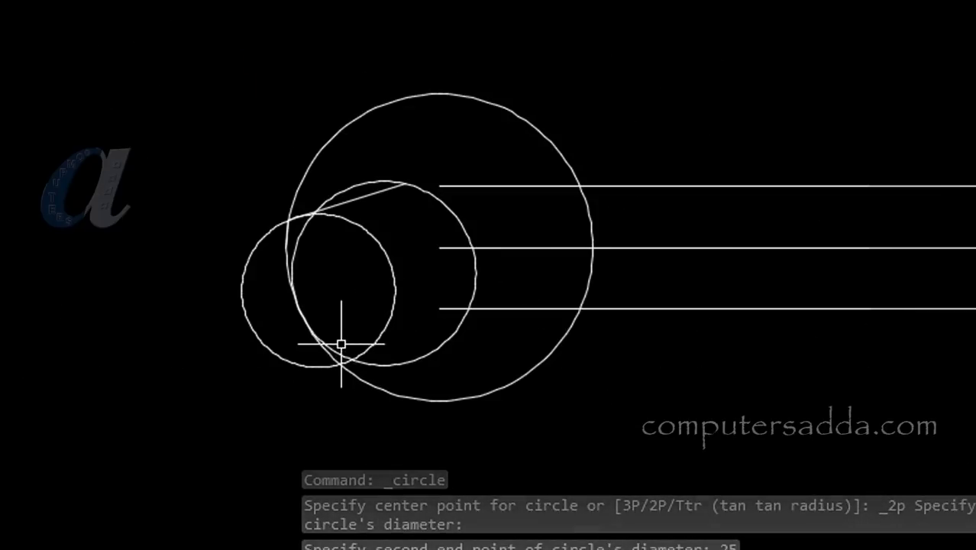
scroll(342, 342, "up", 5)
scroll(342, 342, "down", 3)
scroll(296, 146, "up", 4)
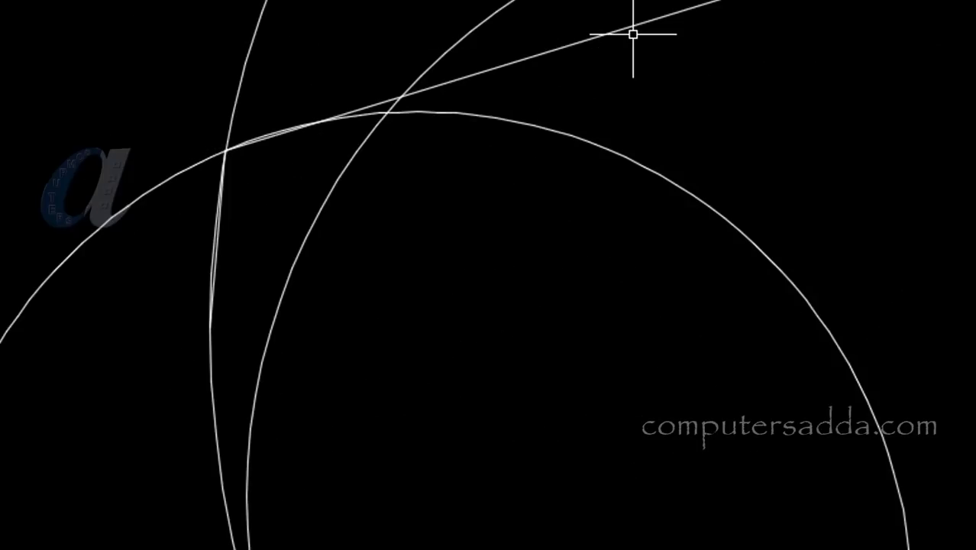
Step: Draw a 20-unit polyline segment from the lower circle intersection, then view the whole wrench
scroll(633, 35, "down", 5)
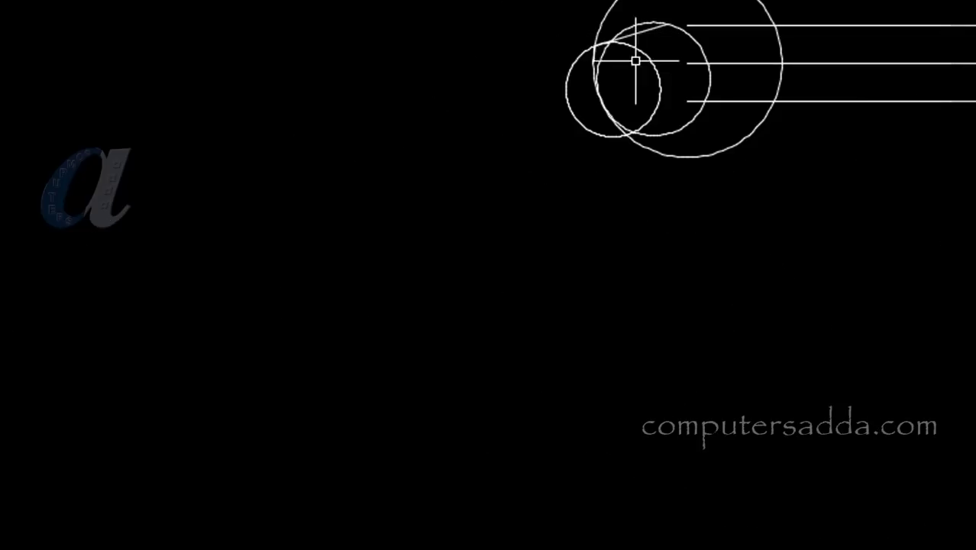
scroll(638, 92, "up", 4)
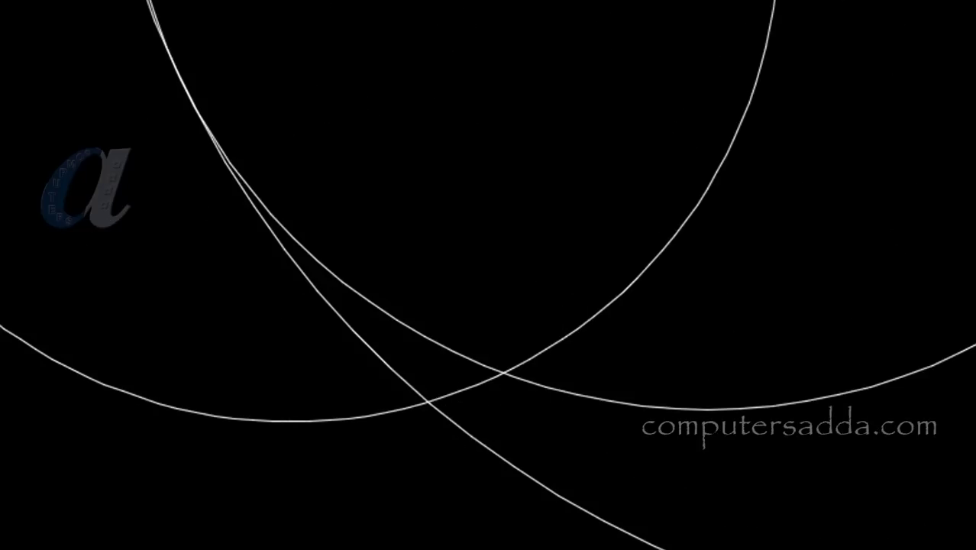
left_click(429, 402)
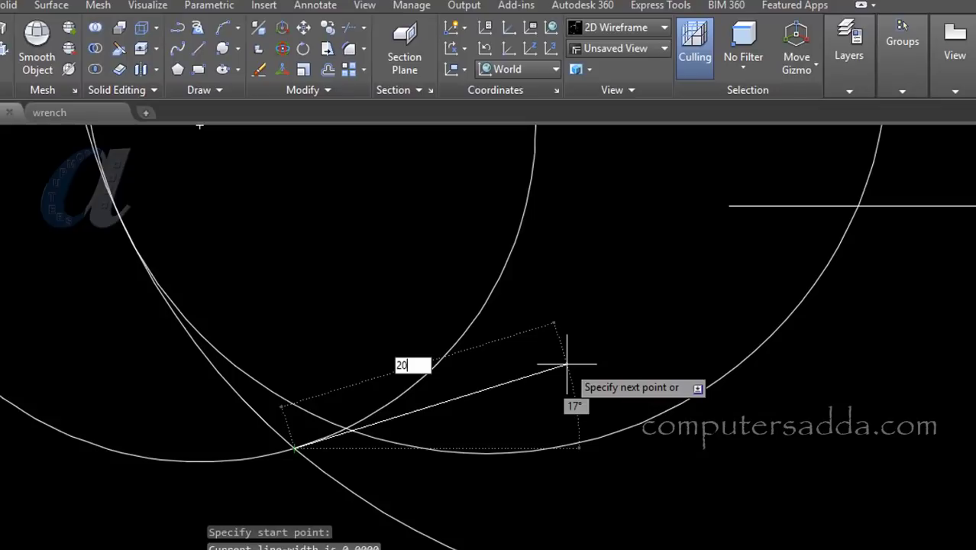
key("Return")
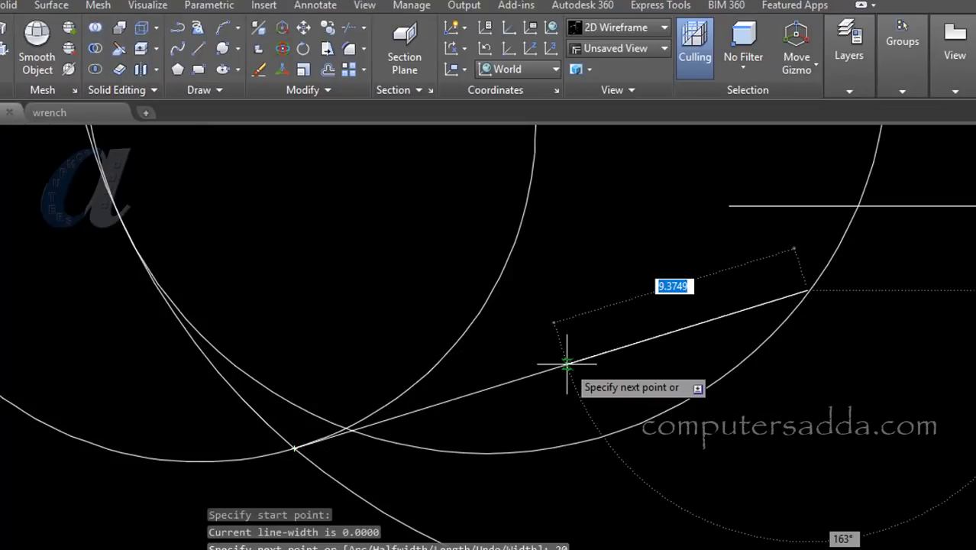
scroll(565, 369, "down", 5)
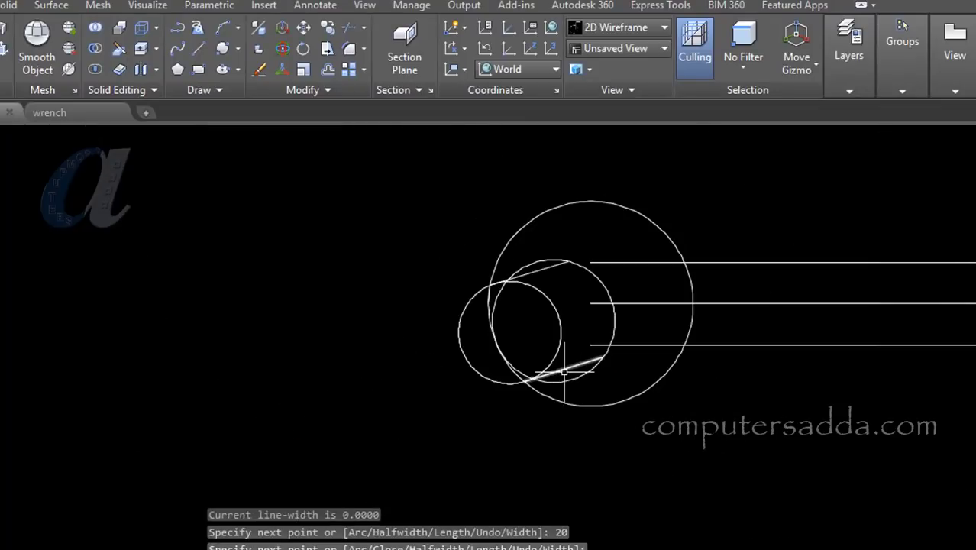
mouse_move(883, 480)
middle_mouse_down()
mouse_move(531, 477)
mouse_move(442, 496)
mouse_move(504, 505)
middle_mouse_up()
scroll(226, 298, "up", 5)
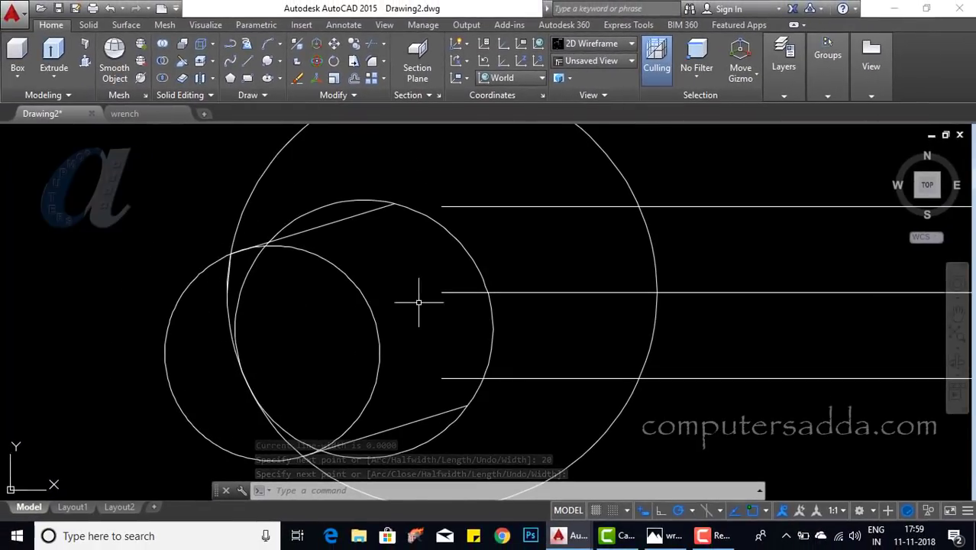
Step: Pan and zoom in wrench.dwg until the whole wrench outline, jaw end included, is in view
mouse_move(418, 298)
middle_mouse_down()
mouse_move(447, 265)
mouse_move(335, 281)
middle_mouse_up()
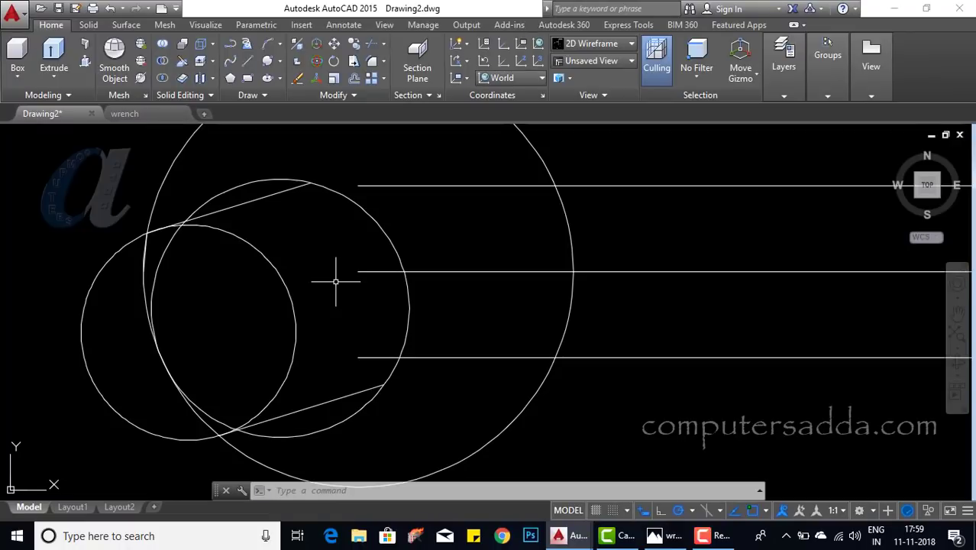
scroll(336, 281, "down", 5)
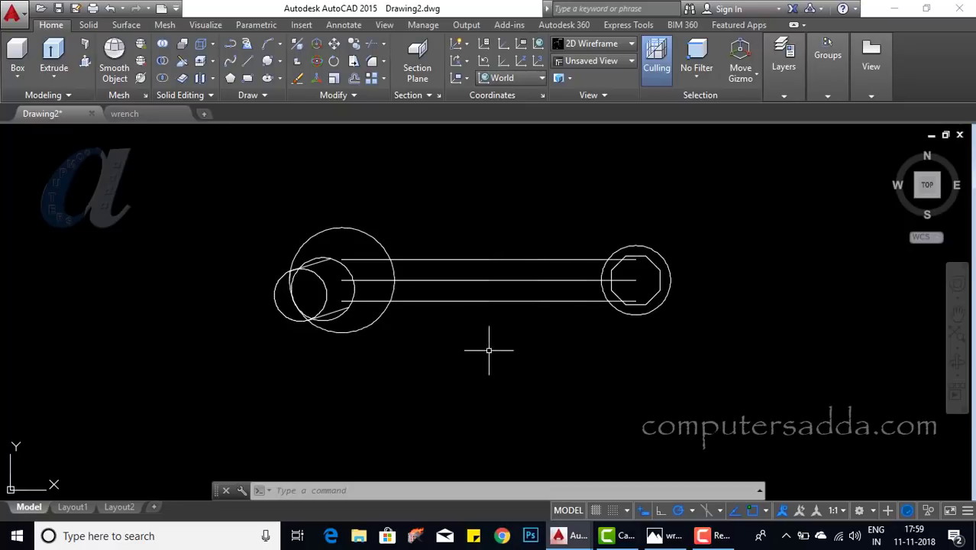
middle_click_drag(489, 351, 384, 360)
scroll(366, 360, "up", 3)
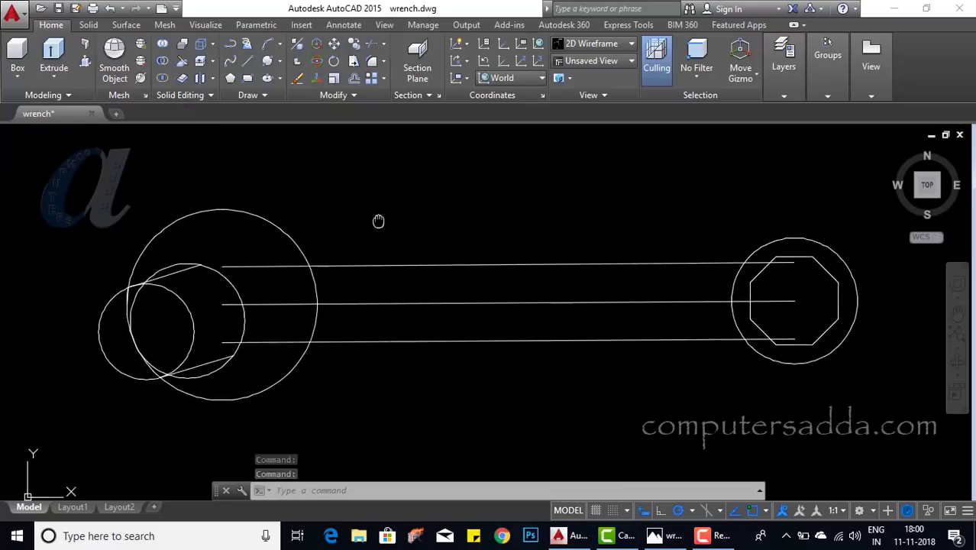
middle_click_drag(378, 222, 448, 208)
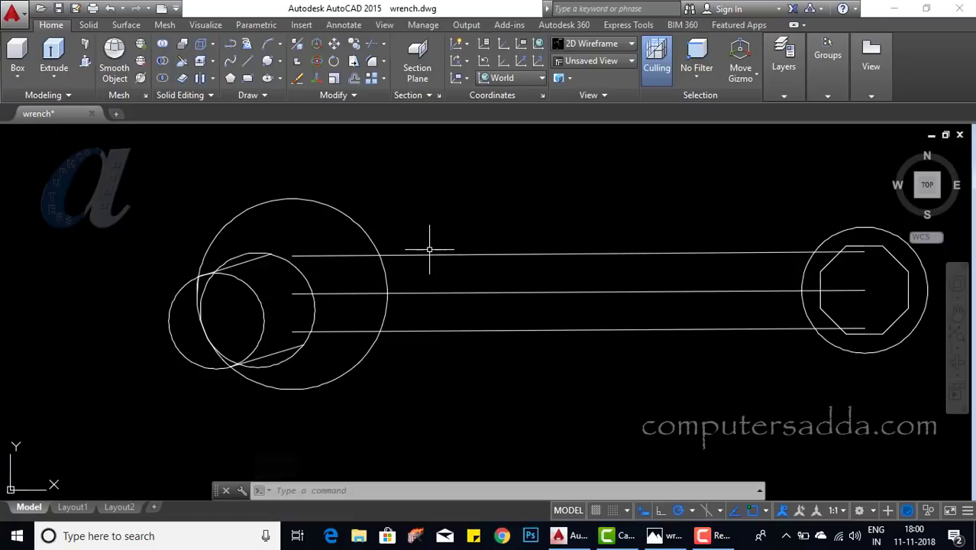
scroll(429, 249, "up", 2)
scroll(461, 249, "down", 2)
type("TR")
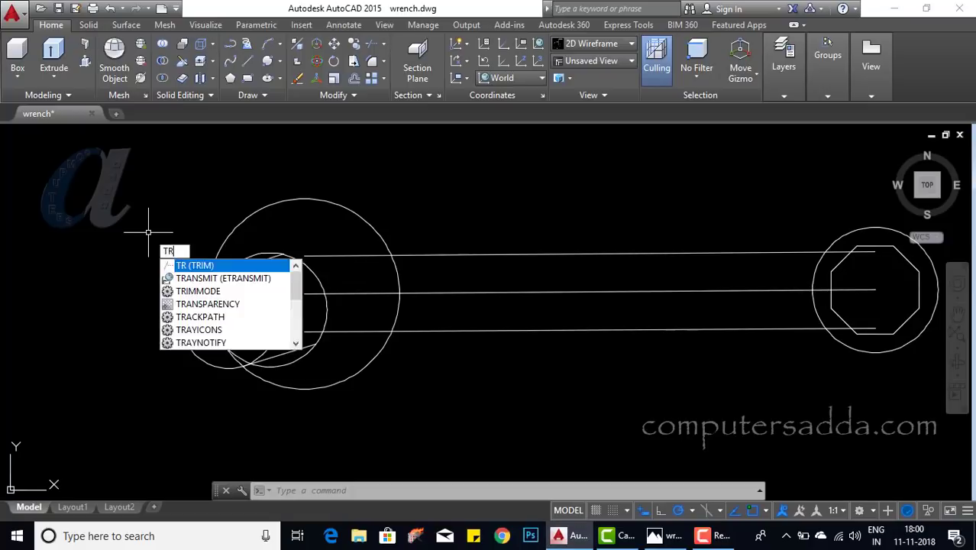
Step: Trim away the inner arcs inside the jaw with a crossing window, using all objects as edges
key("Return")
key("Return")
scroll(107, 357, "up", 2)
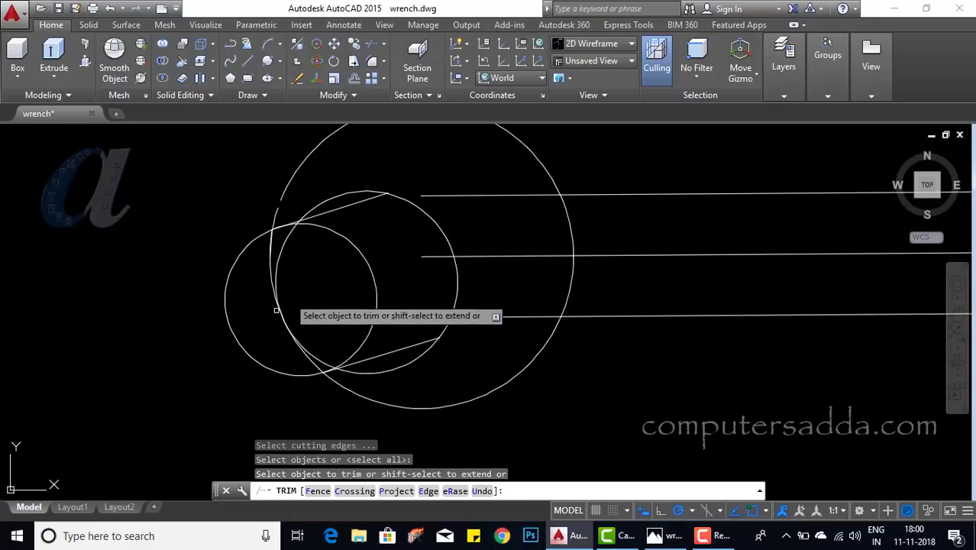
left_click(377, 252)
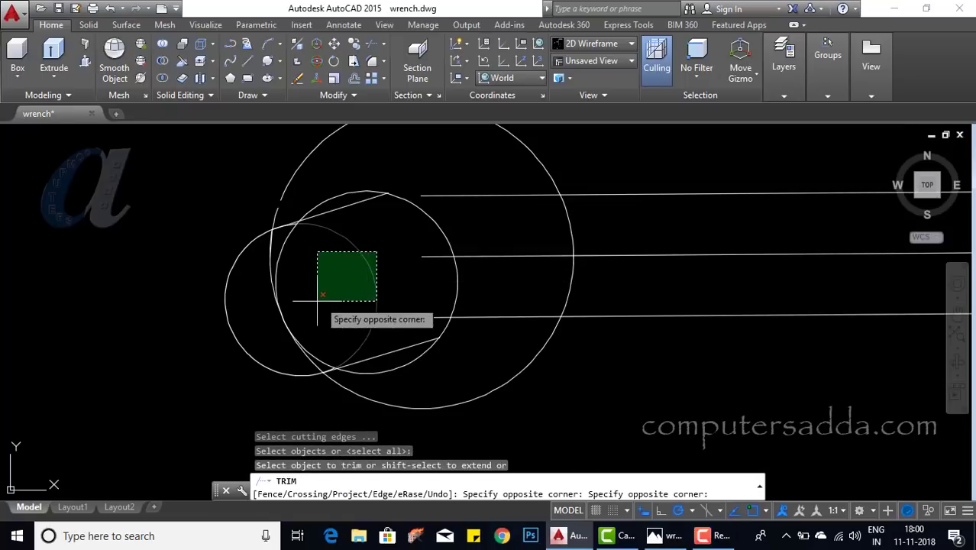
left_click(226, 330)
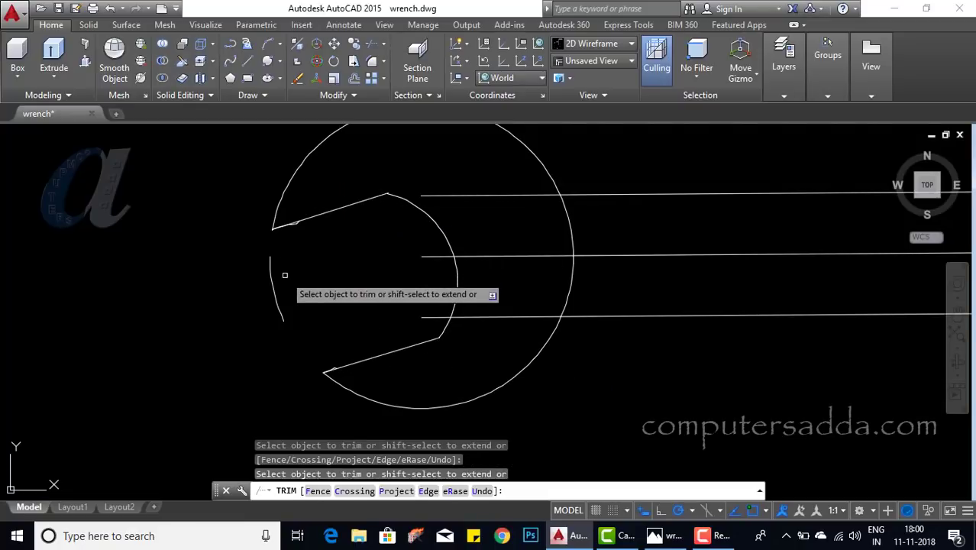
Step: Trim the middle and bottom handle lines out of the open jaw
scroll(290, 279, "up", 1)
scroll(296, 288, "down", 1)
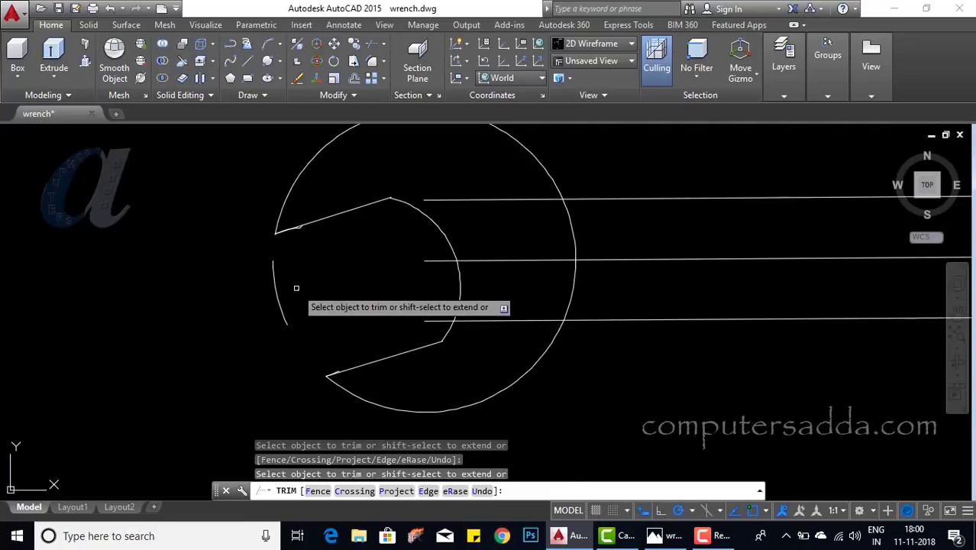
left_click(442, 260)
left_click(435, 322)
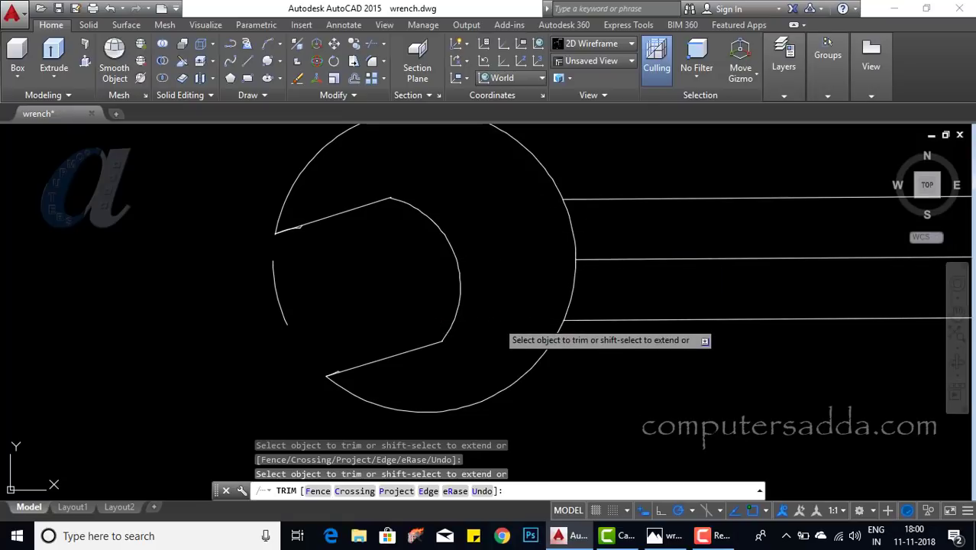
key("Escape")
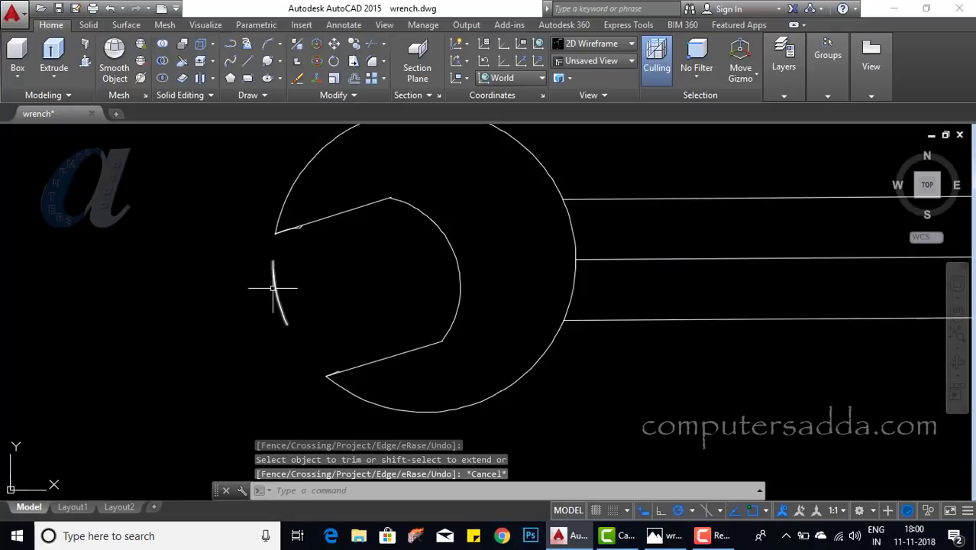
Step: Erase the small leftover arc and the stray curved segment at the jaw corner
left_click(276, 290)
key("Delete")
scroll(283, 215, "up", 5)
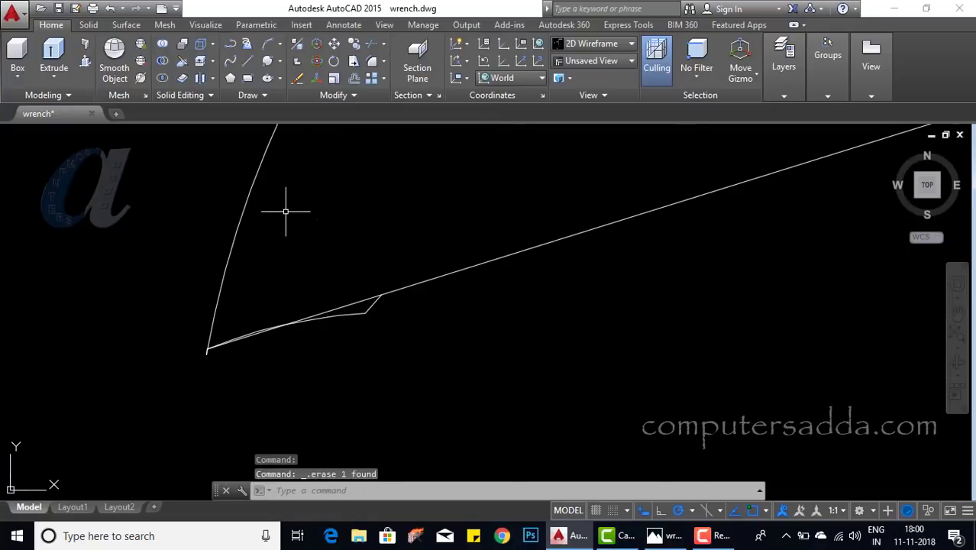
left_click(355, 312)
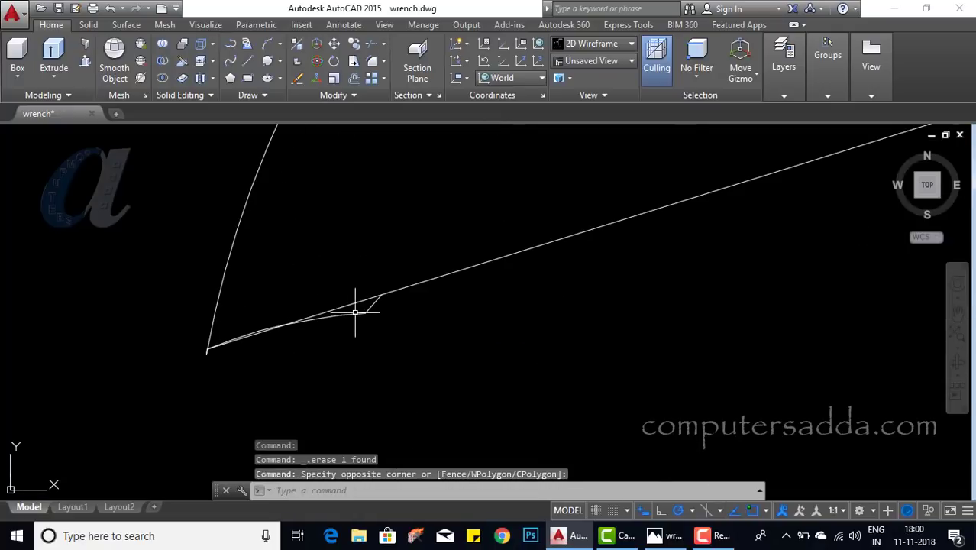
left_click(362, 315)
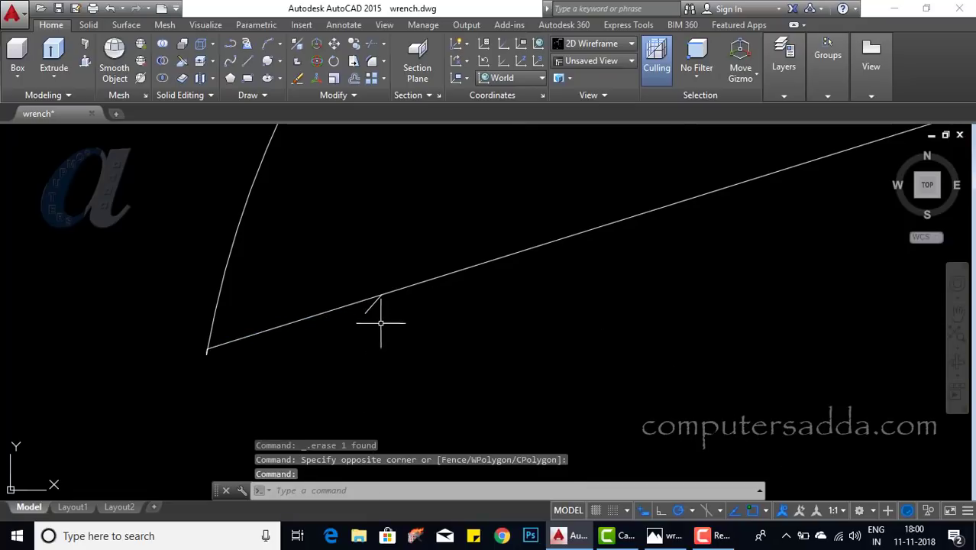
key("Delete")
key("Delete")
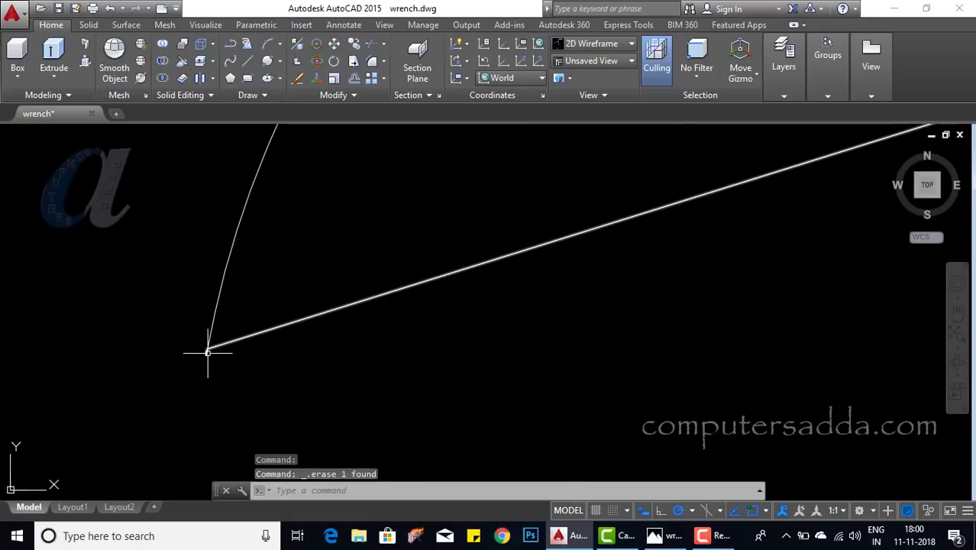
type("TR")
type("TRIM")
Step: Trim the overlapping line at the jaw corner using all objects as cutting edges
key("Return")
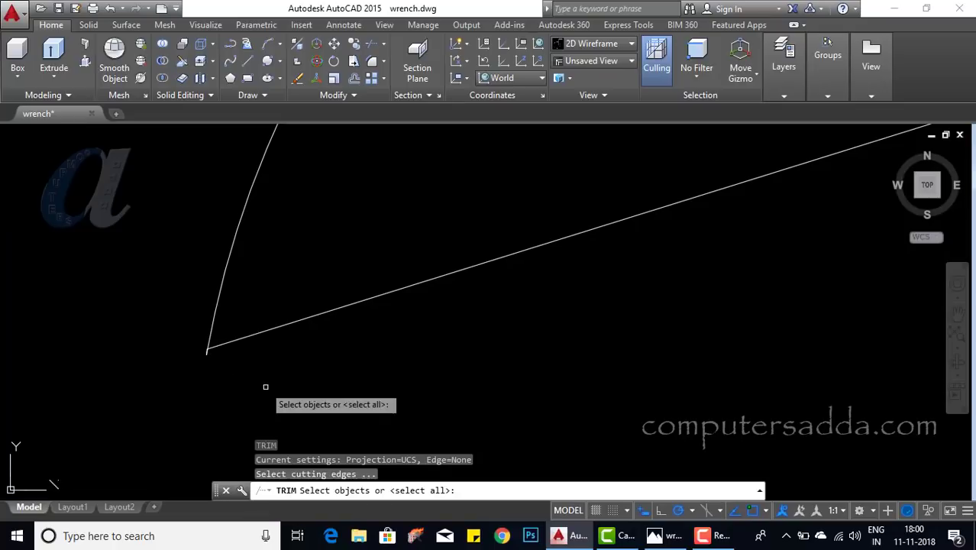
key("Return")
left_click(218, 345)
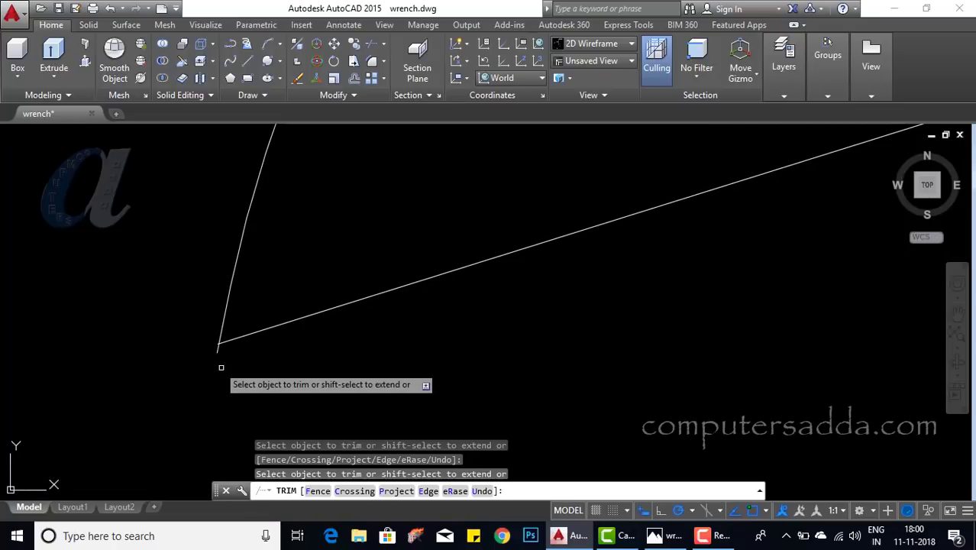
middle_click_drag(214, 346, 284, 312)
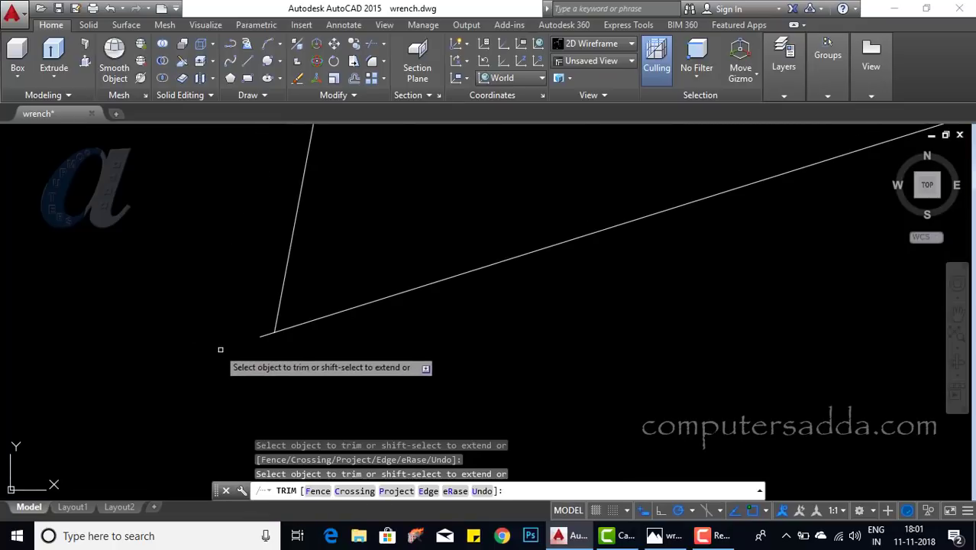
scroll(288, 311, "down", 1)
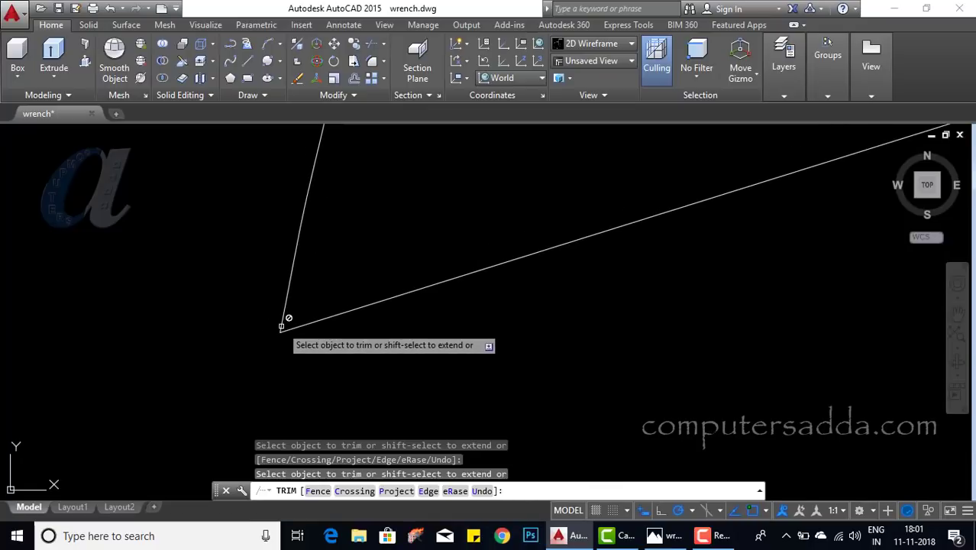
scroll(285, 323, "down", 2)
scroll(294, 327, "down", 3)
scroll(345, 338, "up", 5)
scroll(367, 392, "down", 3)
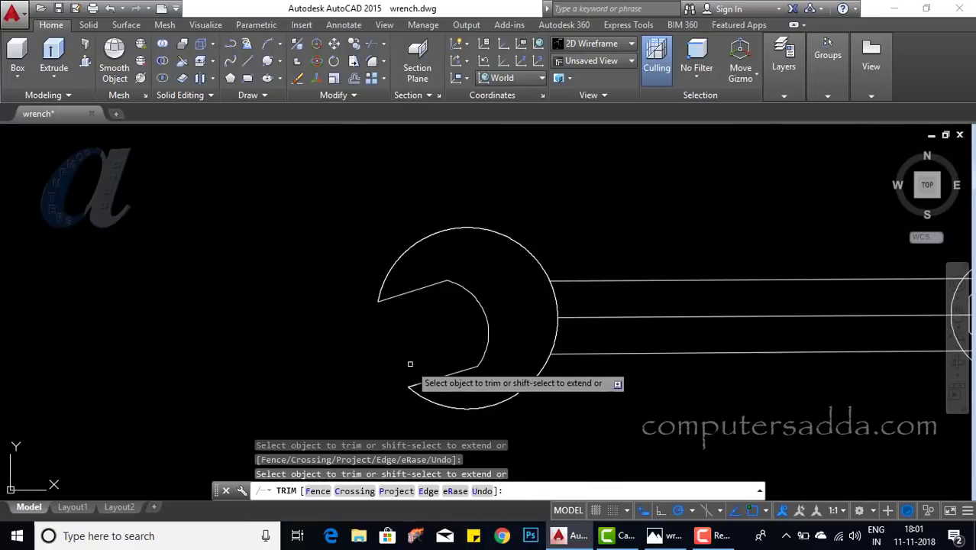
scroll(309, 398, "up", 3)
scroll(220, 422, "up", 2)
scroll(205, 409, "up", 3)
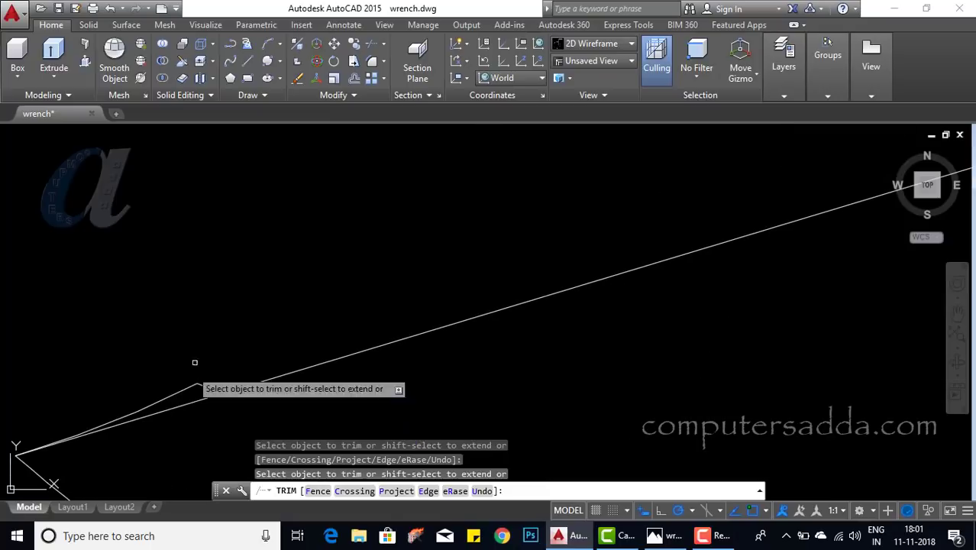
key("Return")
Step: Erase the short extra line at the jaw tip
left_click(196, 381)
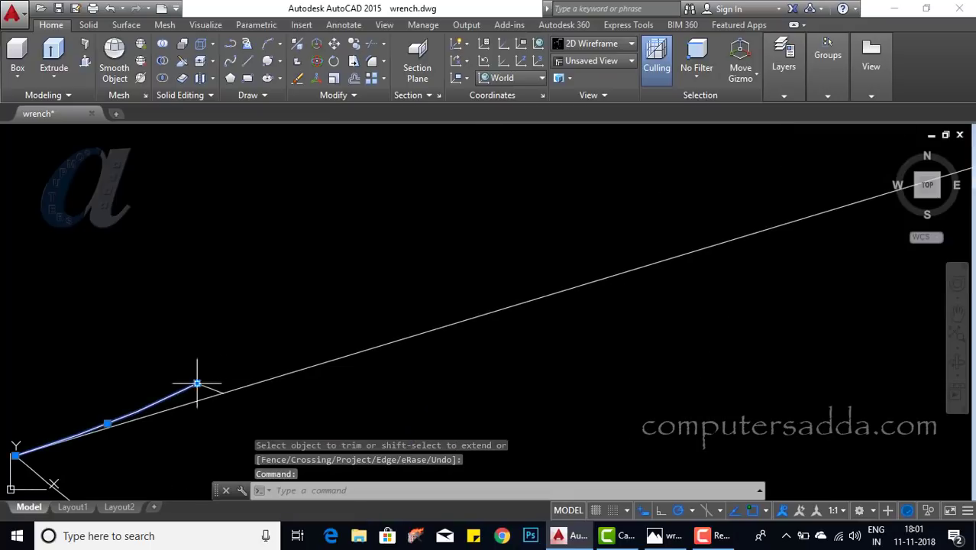
key("Delete")
scroll(218, 384, "down", 2)
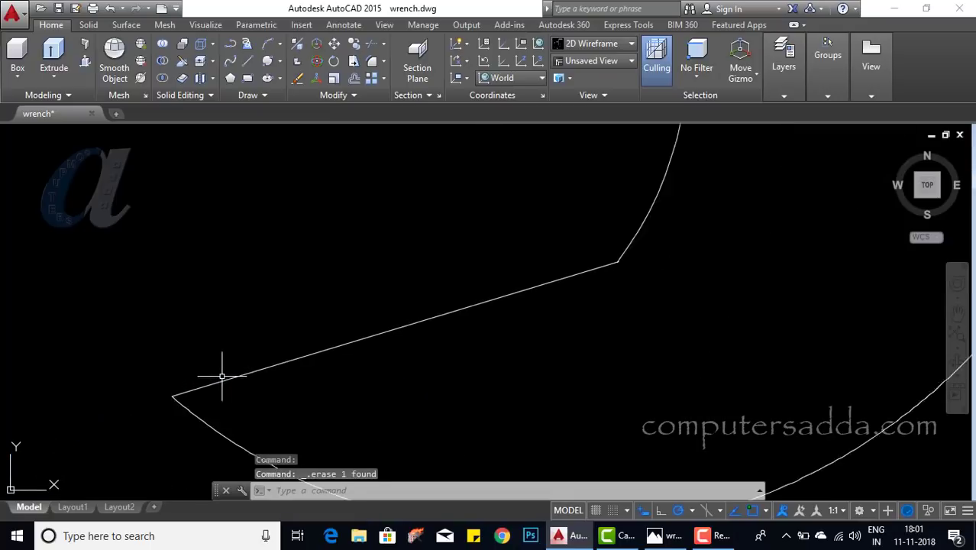
scroll(229, 373, "down", 2)
scroll(237, 365, "down", 2)
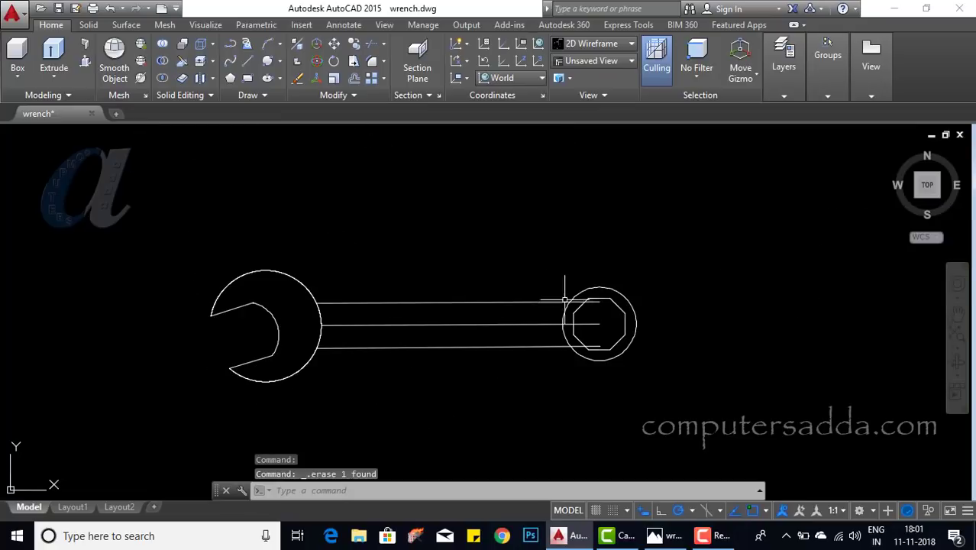
scroll(606, 320, "up", 3)
scroll(609, 311, "up", 2)
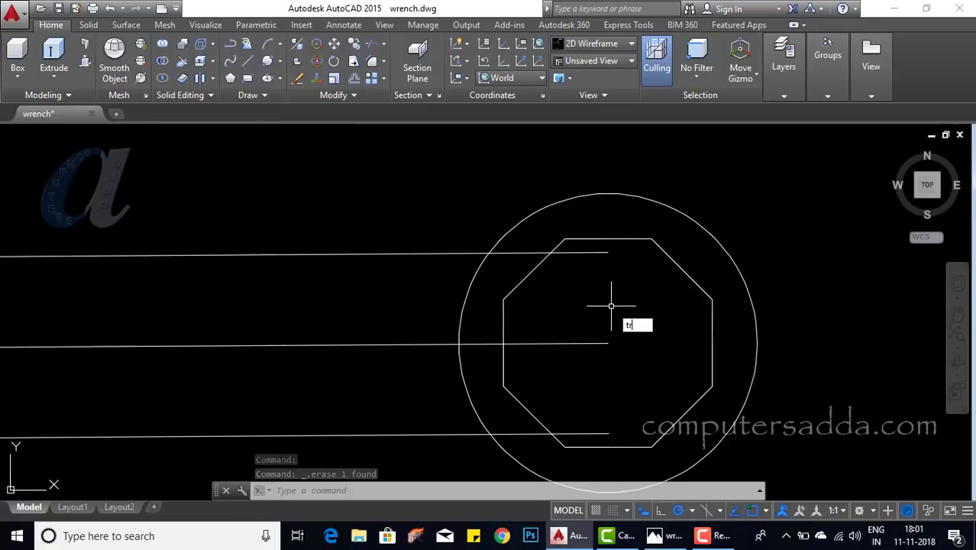
Step: Trim the middle, bottom and top handle lines where they run inside the ring and octagon
key("Return")
key("Return")
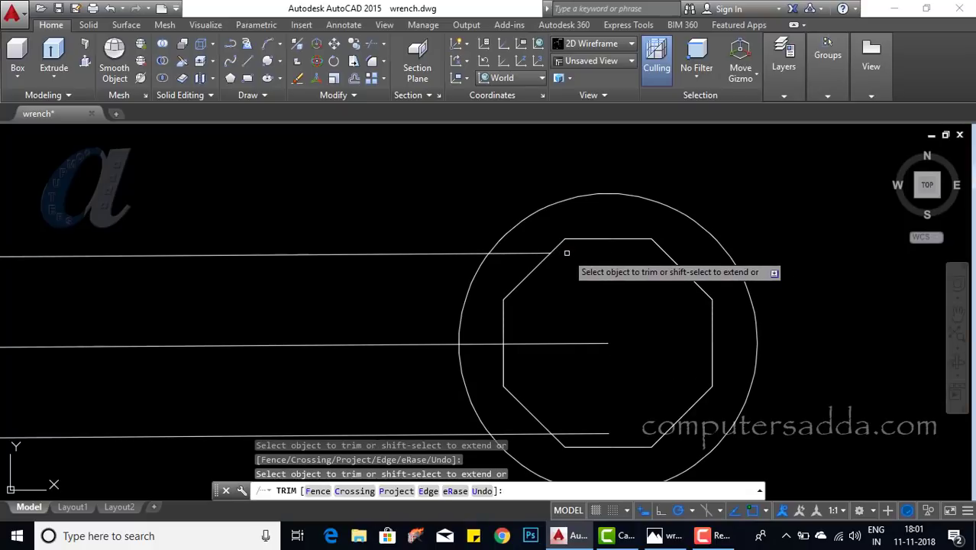
left_click_drag(565, 335, 575, 388)
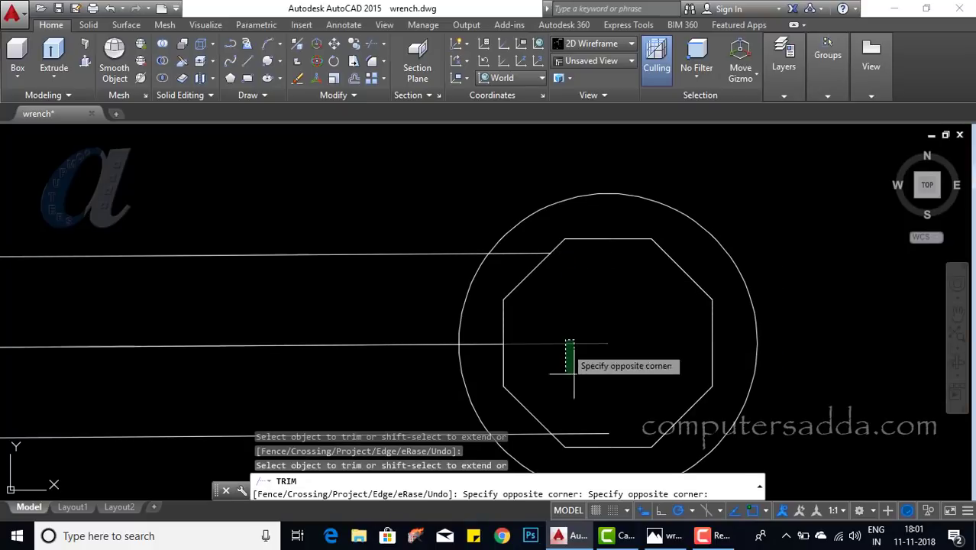
left_click(585, 434)
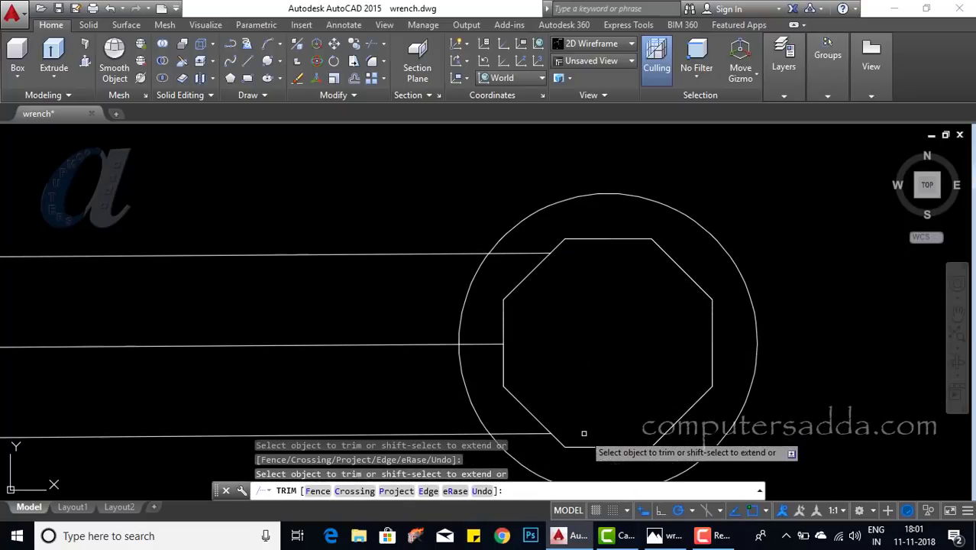
left_click(517, 253)
Step: Trim the remaining handle line ends between the ring circle and octagon, then recentre the view
left_click_drag(483, 338, 482, 345)
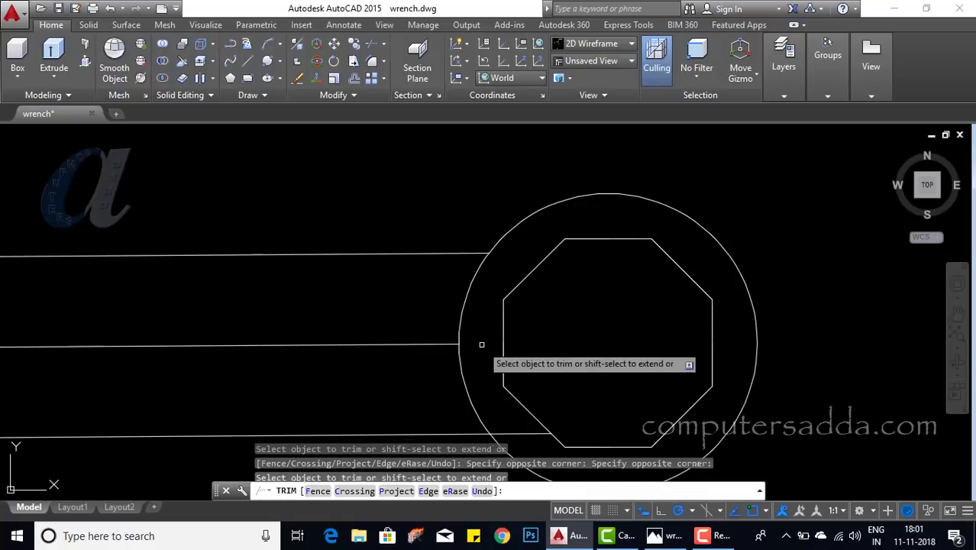
left_click(507, 436)
scroll(496, 412, "down", 5)
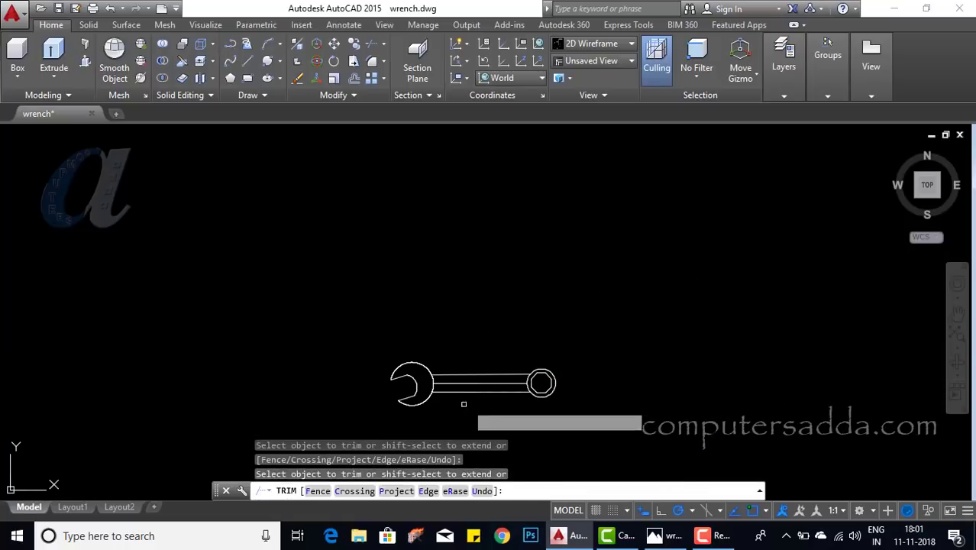
scroll(464, 403, "up", 4)
scroll(458, 405, "up", 2)
key("Return")
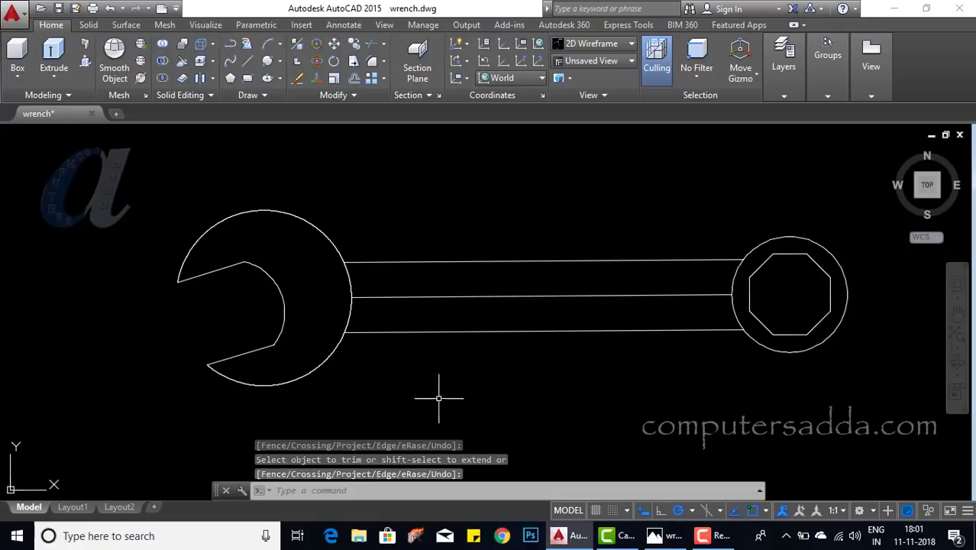
scroll(453, 393, "down", 2)
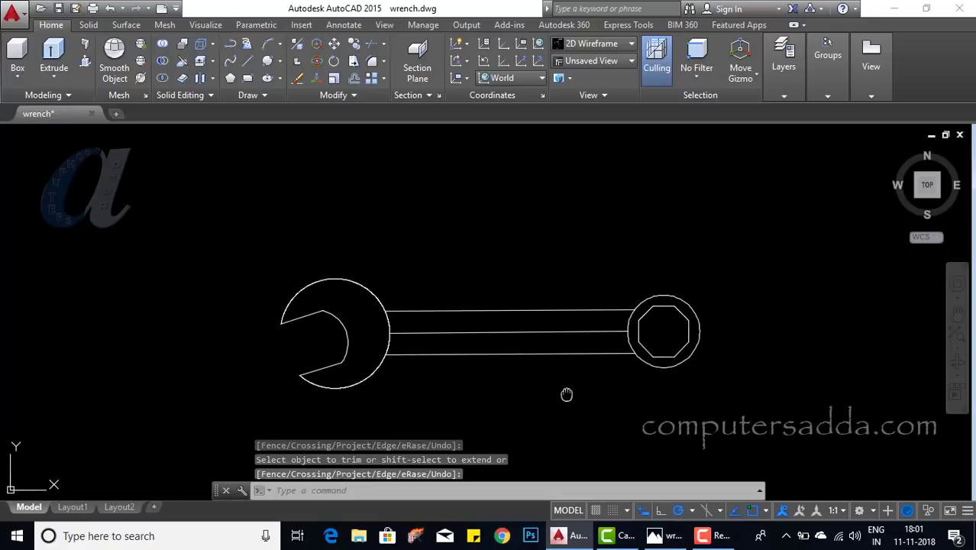
middle_click_drag(566, 394, 519, 394)
scroll(329, 287, "up", 4)
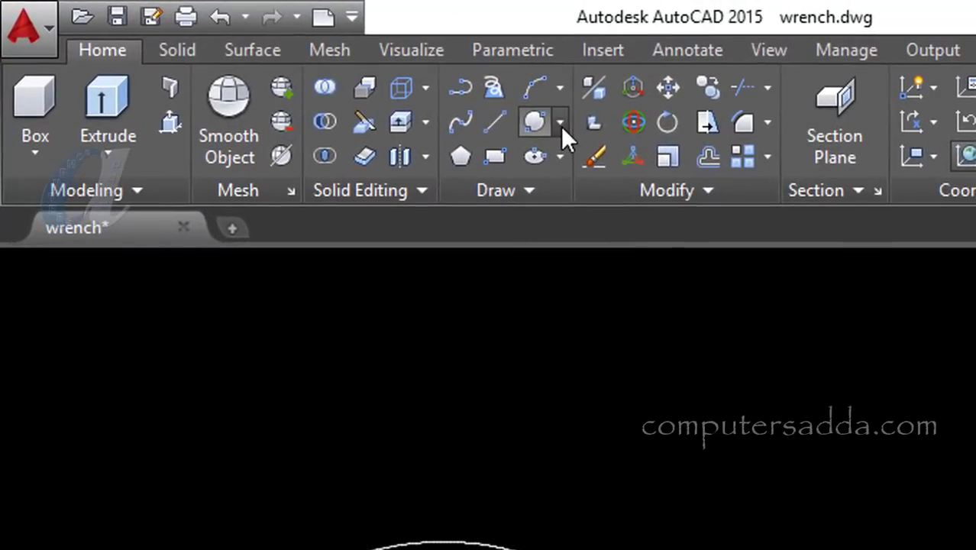
Step: Draw radius-30 tangent circles between the jaw arc and the upper and lower handle lines
left_click(276, 61)
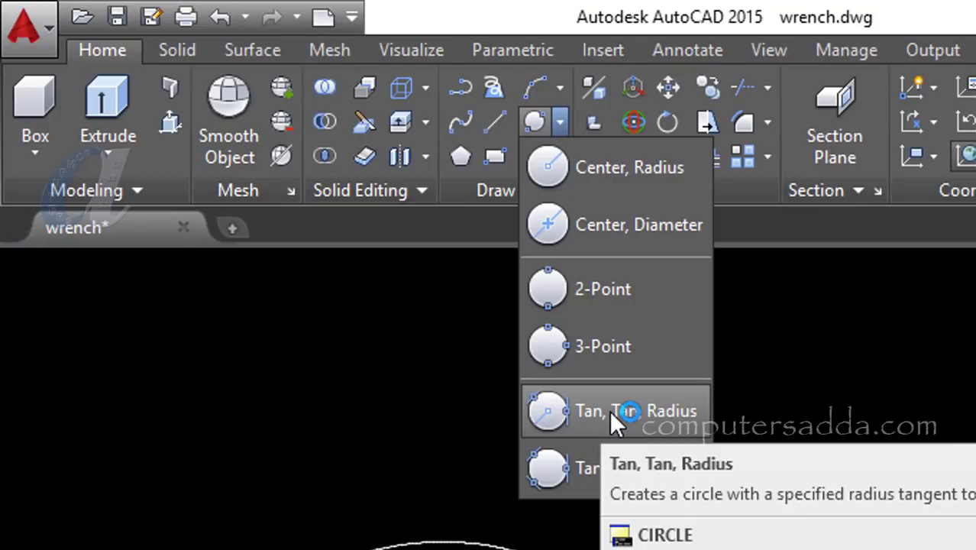
left_click(609, 410)
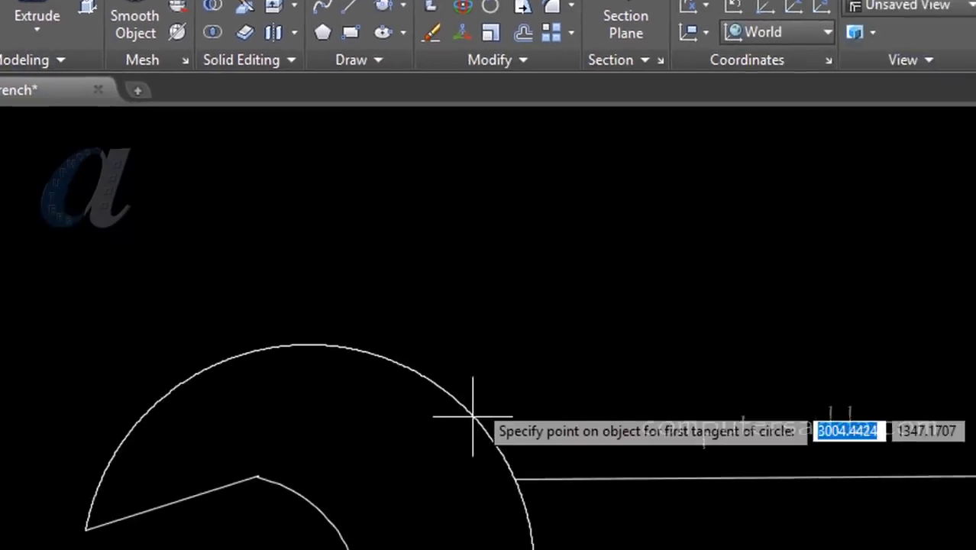
left_click(359, 279)
left_click(474, 338)
type("30")
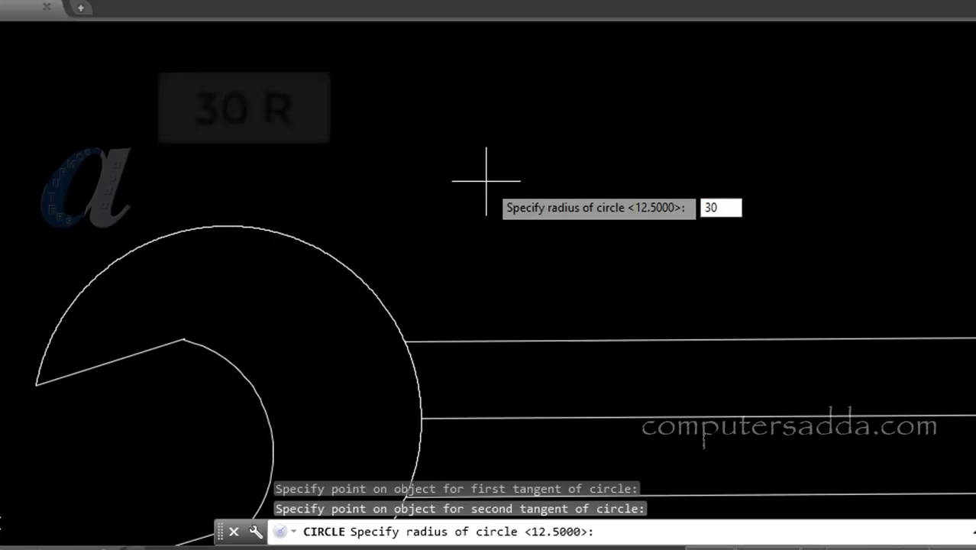
key("Return")
scroll(473, 206, "down", 2)
scroll(464, 233, "down", 1)
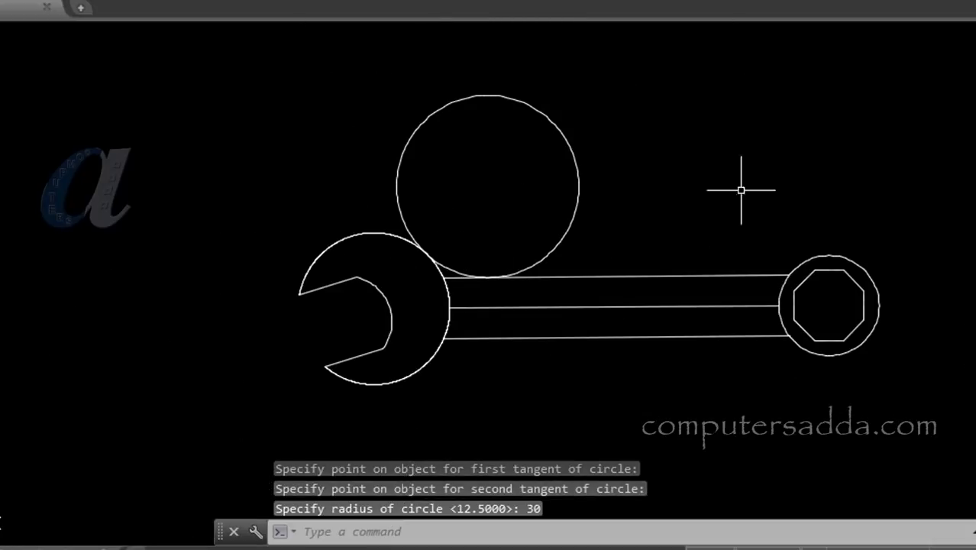
scroll(769, 205, "up", 2)
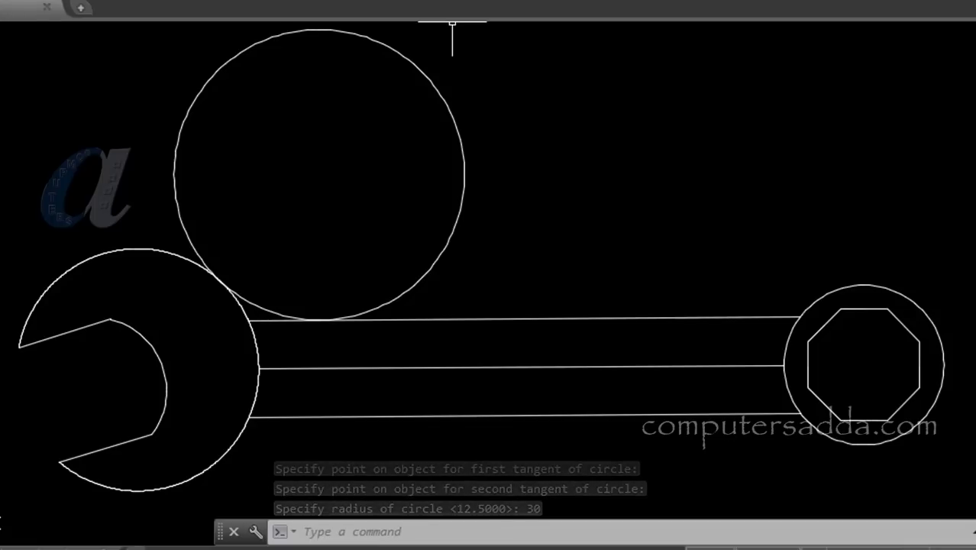
key("Return")
left_click(224, 452)
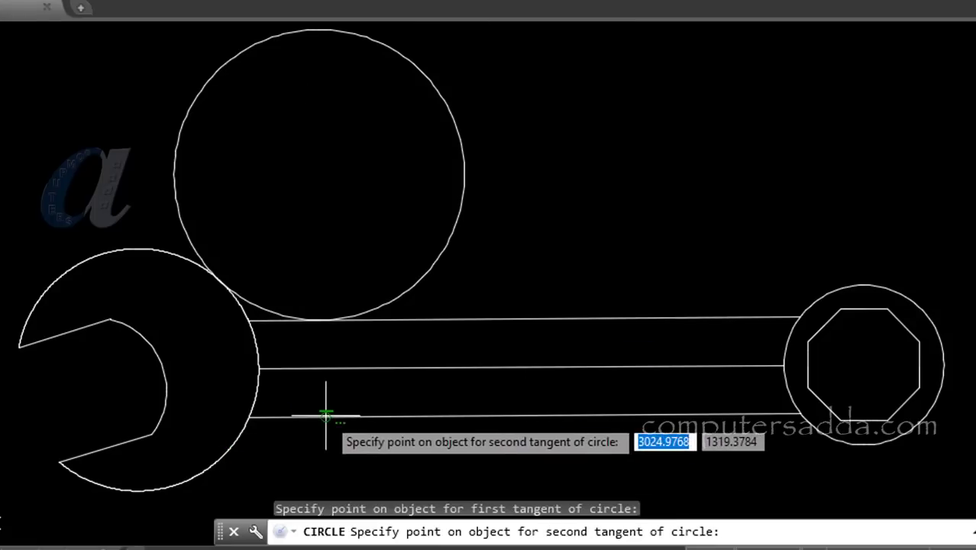
left_click(330, 419)
key("Return")
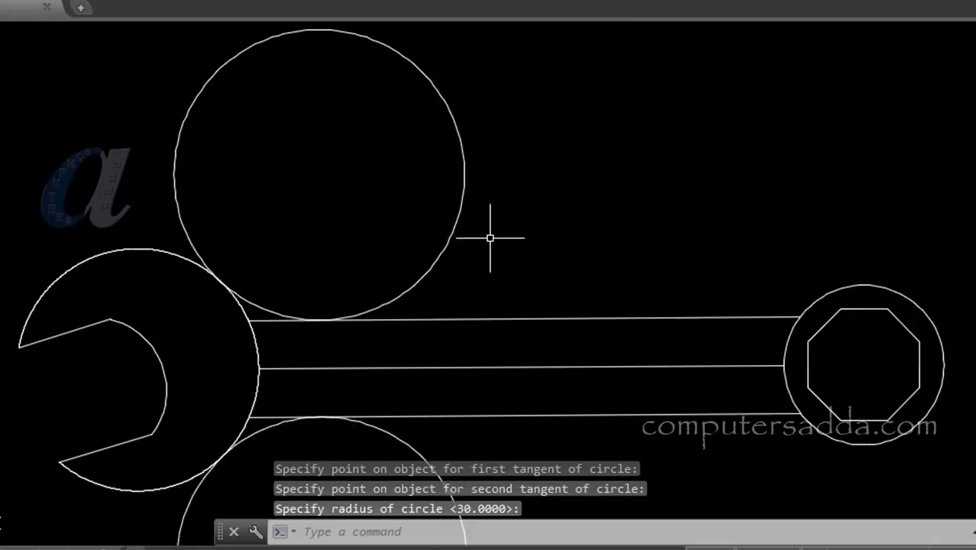
scroll(511, 223, "down", 3)
scroll(602, 175, "up", 2)
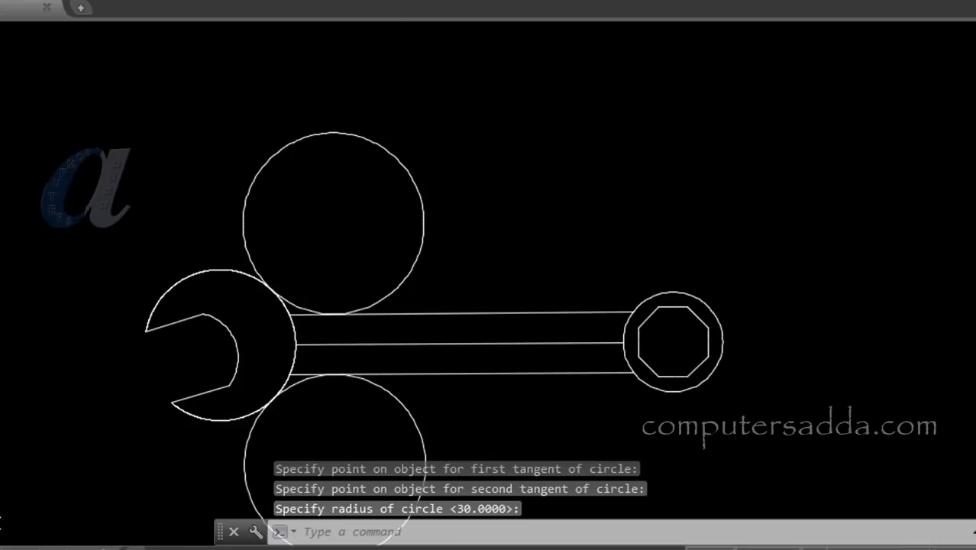
Step: Draw radius-20 tangent circles between the upper and lower handle lines and the ring circle
key("Return")
left_click(585, 309)
left_click(653, 293)
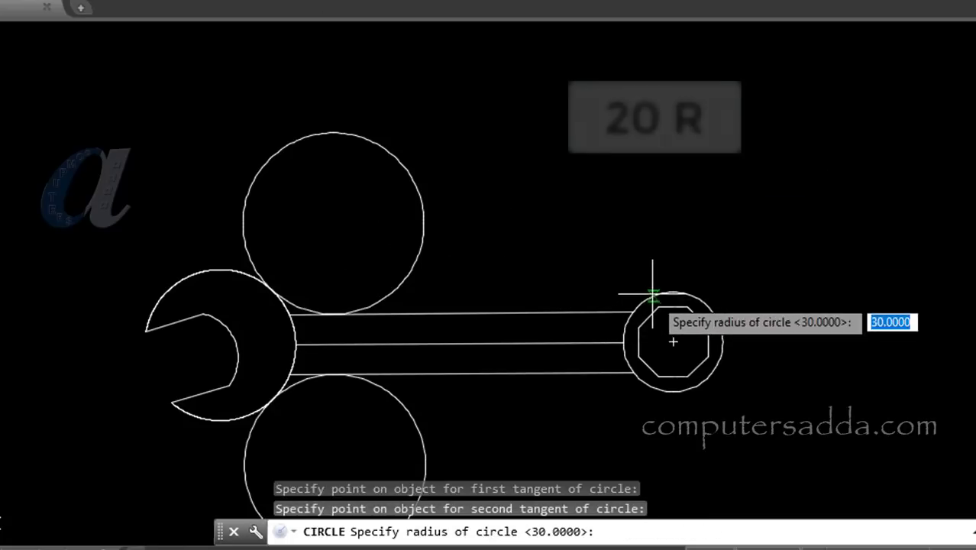
type("20")
key("Return")
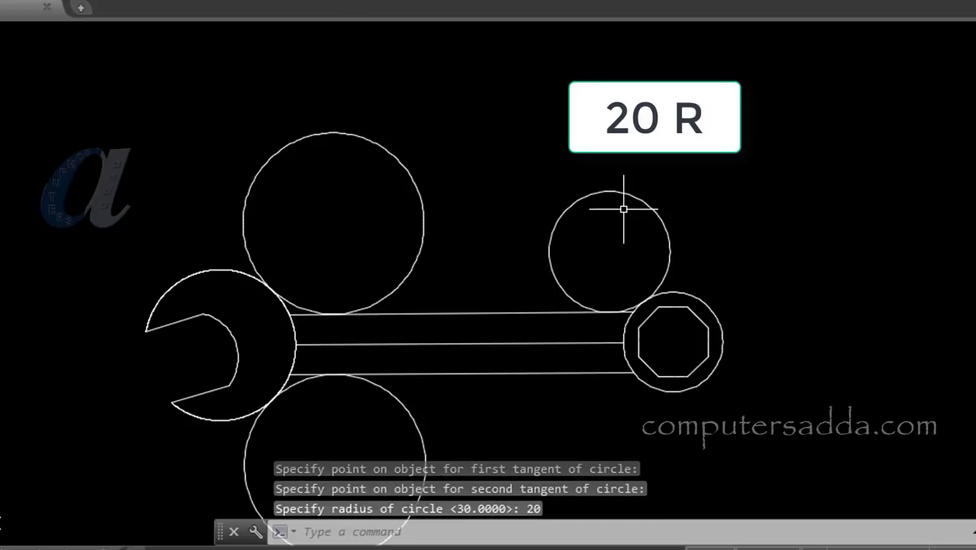
key("Return")
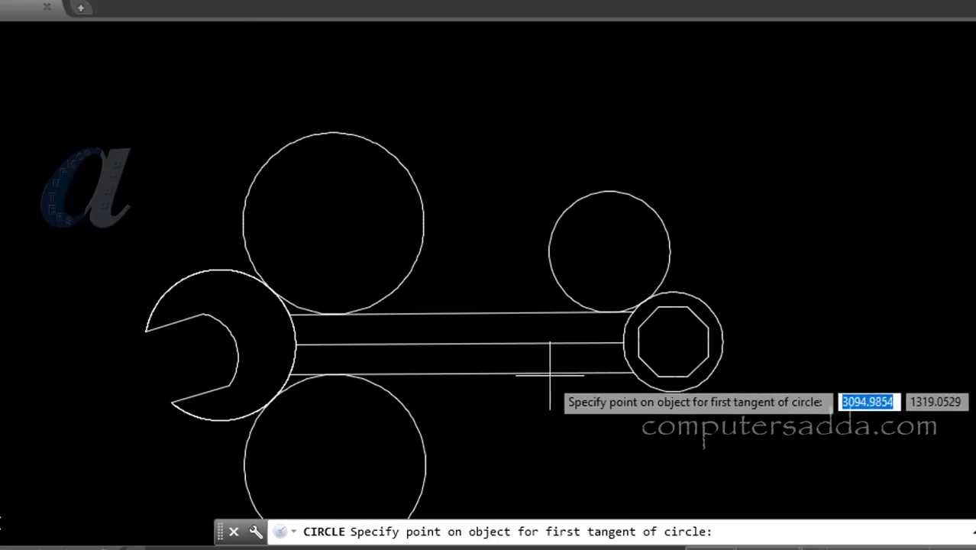
left_click(581, 372)
left_click(647, 386)
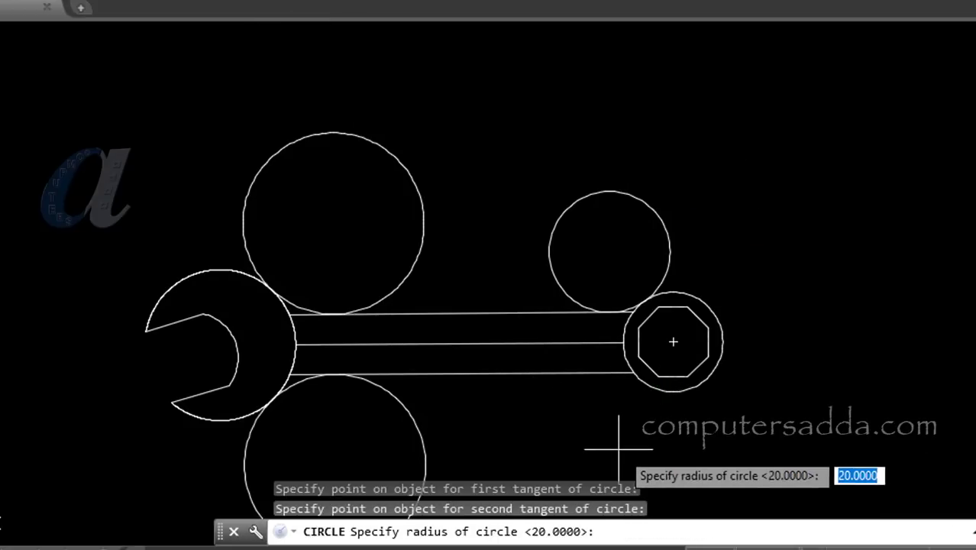
key("Return")
scroll(690, 377, "down", 4)
scroll(691, 367, "up", 2)
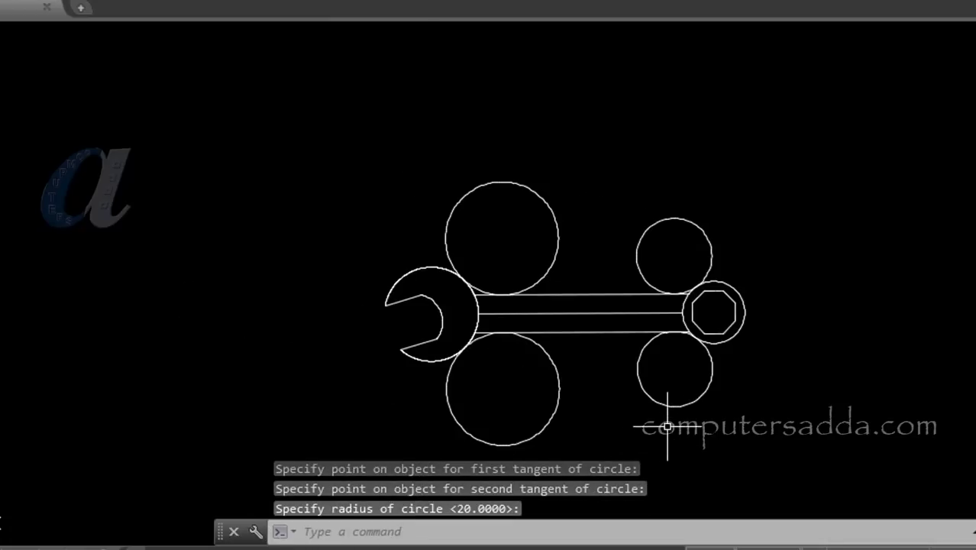
scroll(656, 397, "up", 2)
mouse_move(593, 98)
middle_mouse_down()
mouse_move(514, 209)
mouse_move(553, 190)
middle_mouse_up()
type("tr")
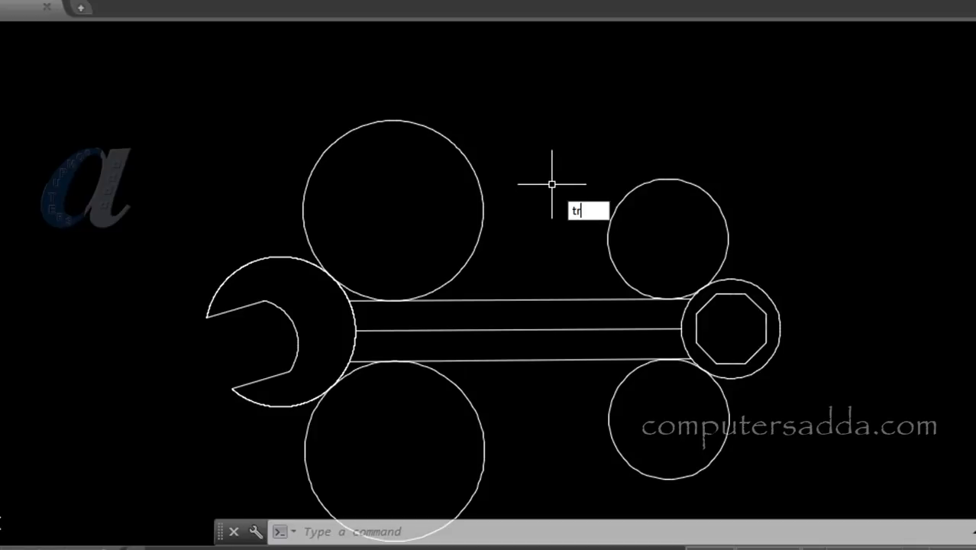
Step: Trim the four tangent circles down to fillet arcs joining handle, jaw and ring
key("Return")
key("Return")
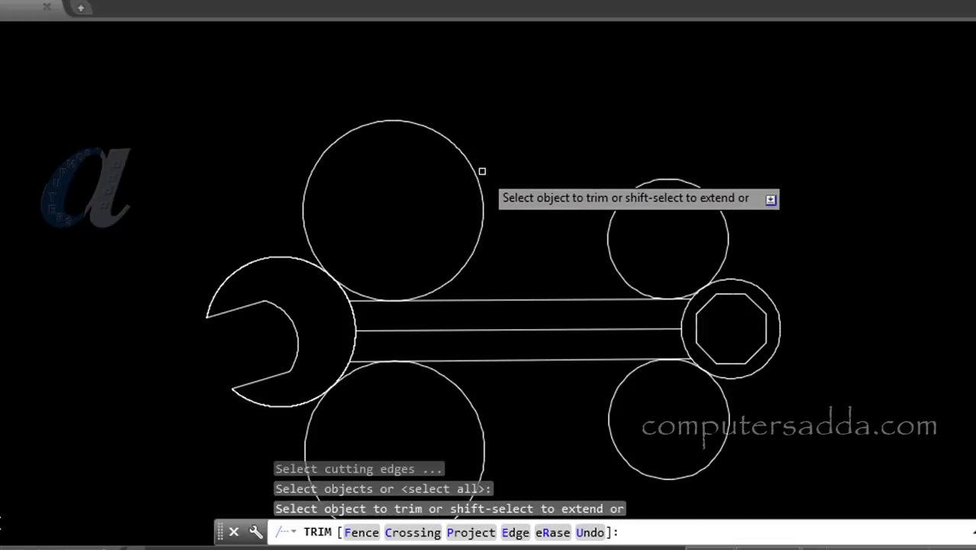
left_click(481, 174)
left_click(664, 183)
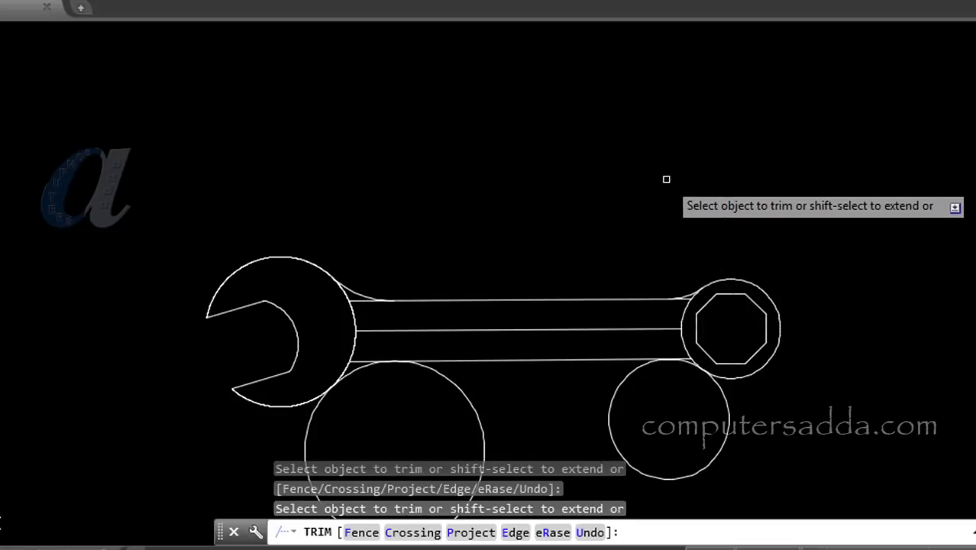
left_click(707, 464)
scroll(709, 464, "down", 5)
scroll(647, 482, "up", 5)
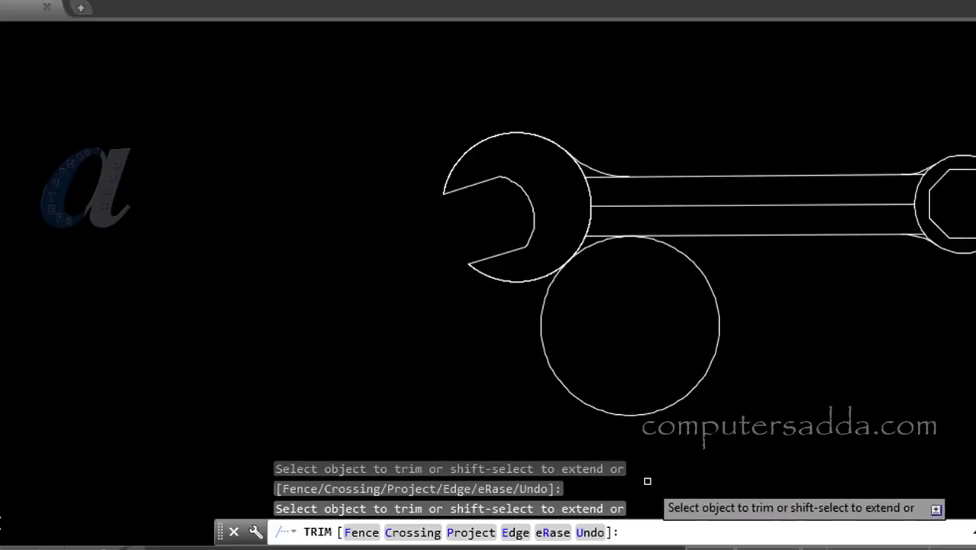
left_click(651, 417)
left_click(654, 411)
left_click(655, 410)
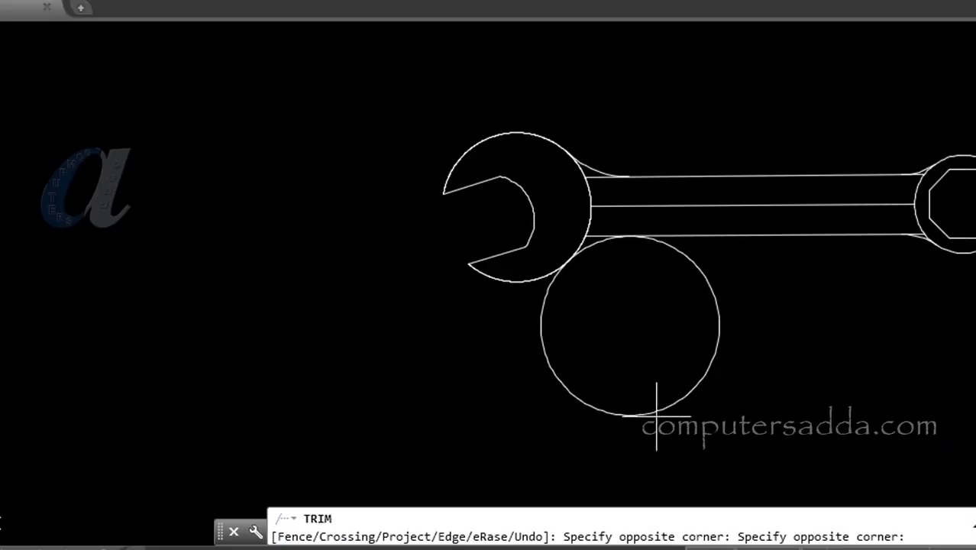
left_click(677, 350)
scroll(586, 169, "up", 2)
scroll(586, 170, "up", 3)
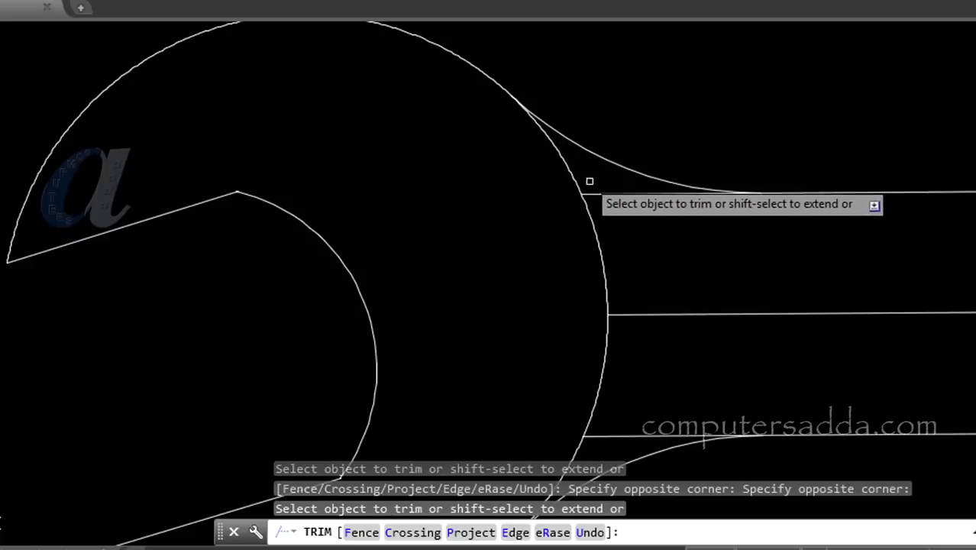
Step: Trim the leftover handle line stubs beside the jaw fillets and near the ring
left_click(630, 195)
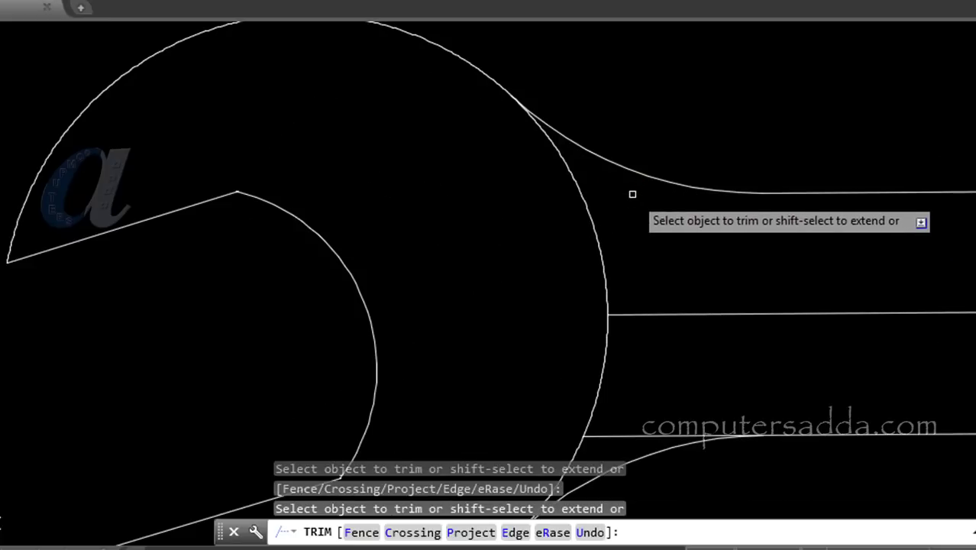
left_click(618, 435)
scroll(620, 432, "down", 5)
scroll(906, 405, "up", 4)
scroll(828, 379, "up", 2)
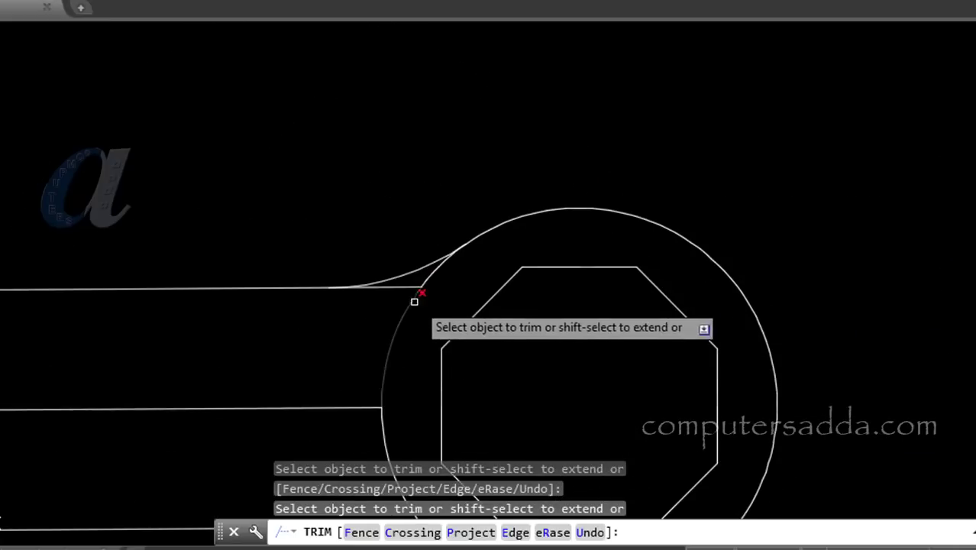
scroll(396, 287, "down", 5)
scroll(391, 330, "up", 4)
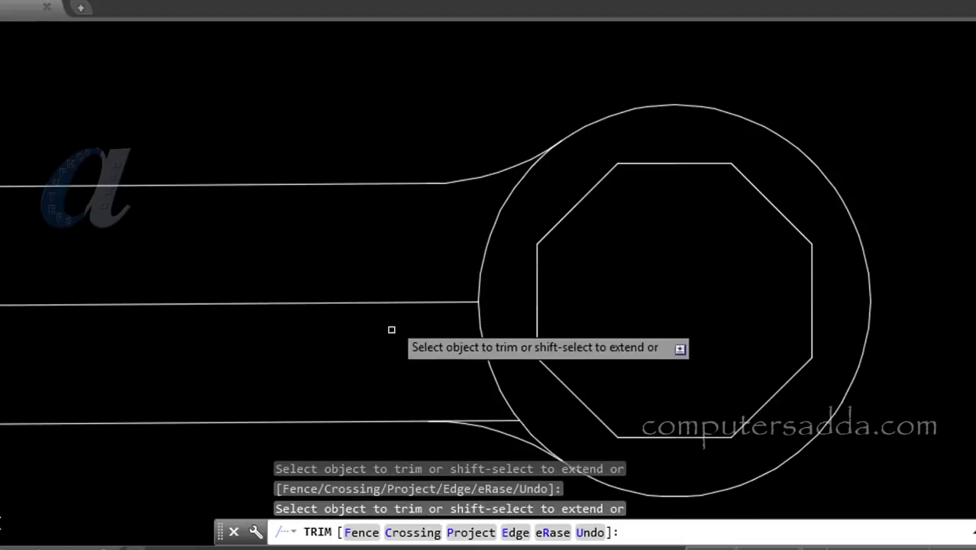
scroll(496, 419, "up", 3)
left_click(499, 427)
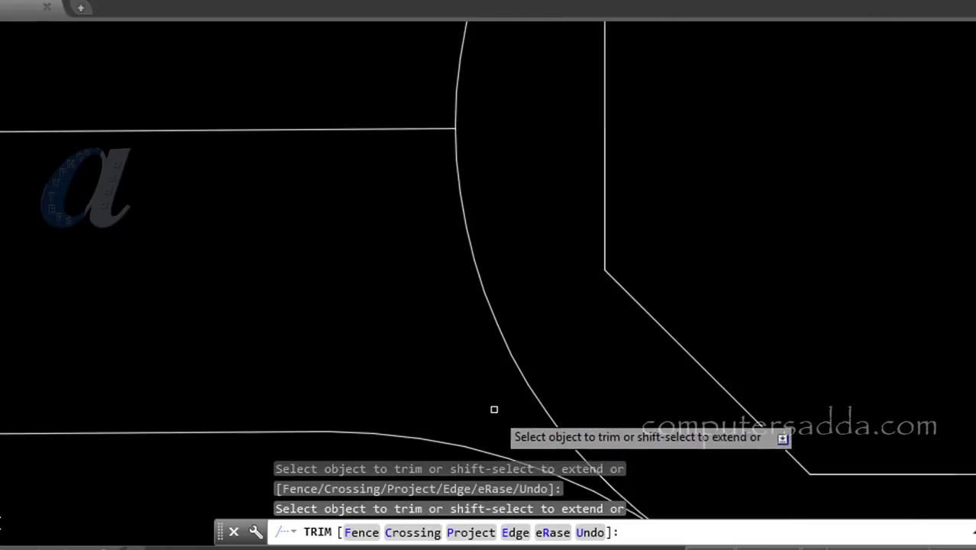
scroll(494, 407, "down", 3)
scroll(272, 456, "down", 3)
scroll(194, 476, "up", 3)
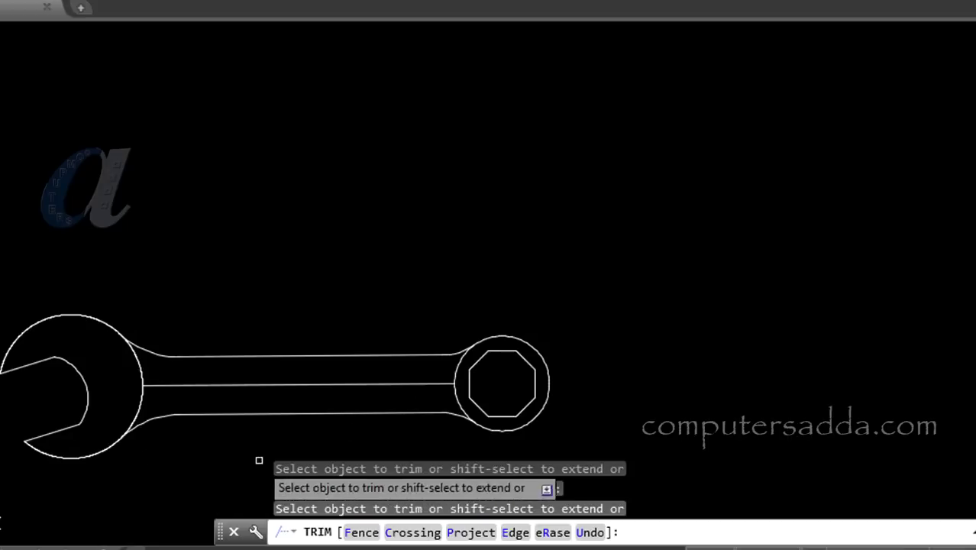
Step: Delete the handle's centre line
key("Escape")
left_click(283, 383)
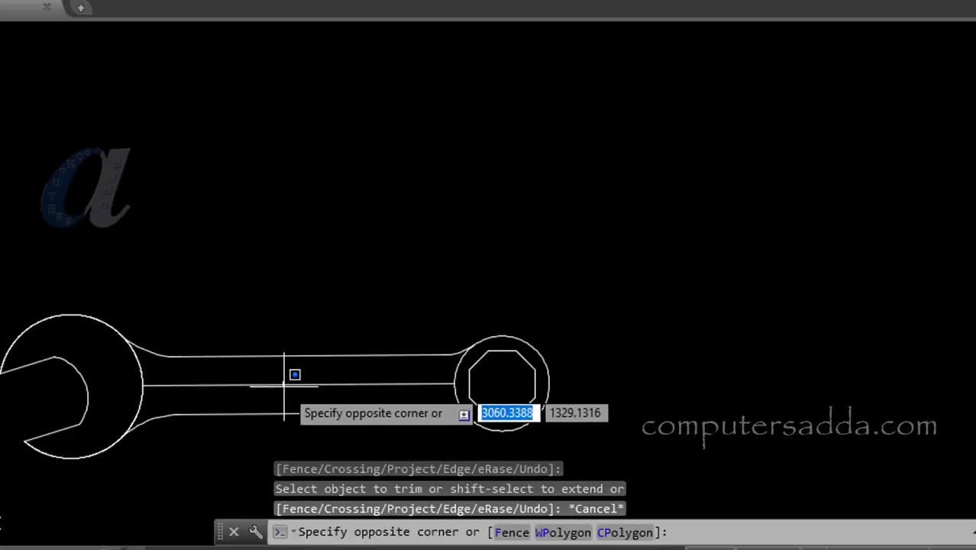
left_click(298, 384)
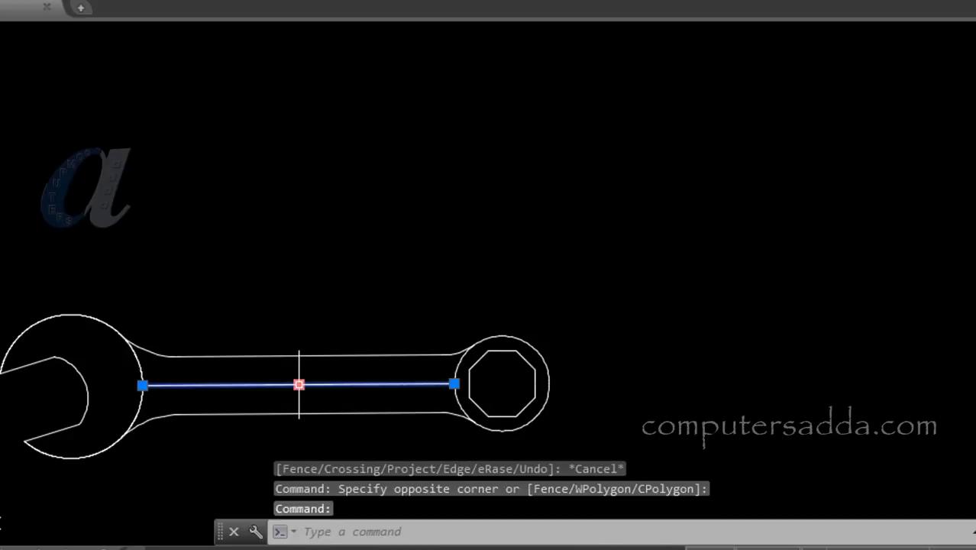
key("Delete")
scroll(313, 400, "down", 2)
middle_click_drag(227, 461, 448, 377)
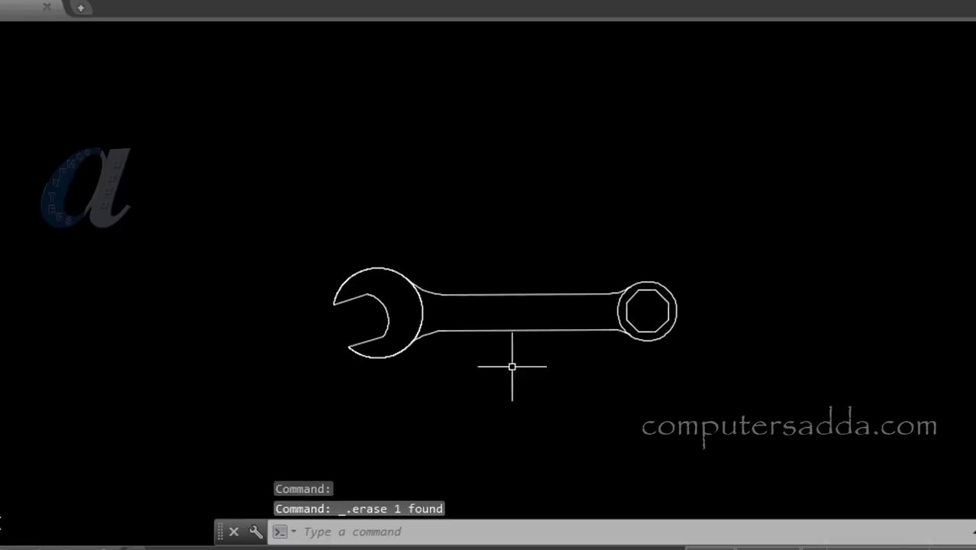
scroll(551, 345, "up", 3)
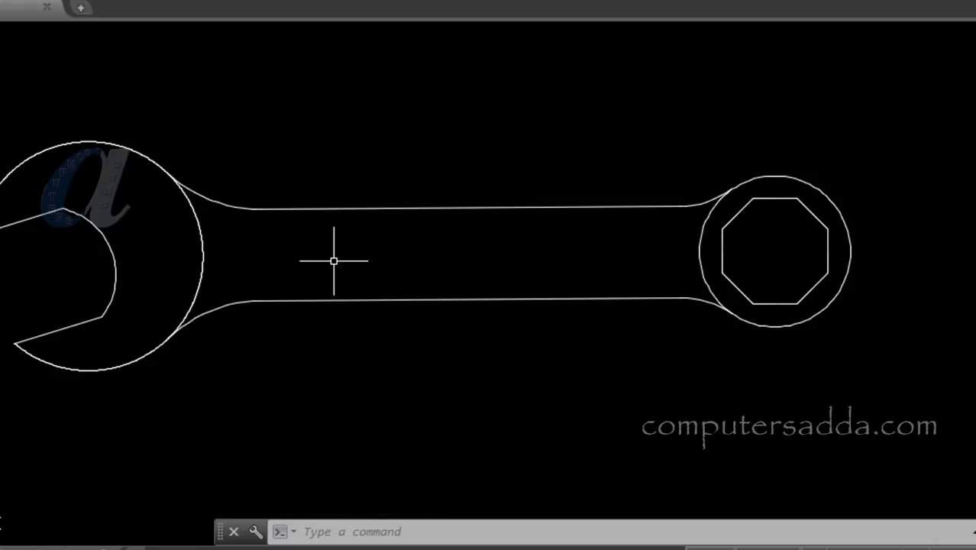
type("o")
Step: Offset the top and bottom handle edges 5 units inward
key("Return")
type("5")
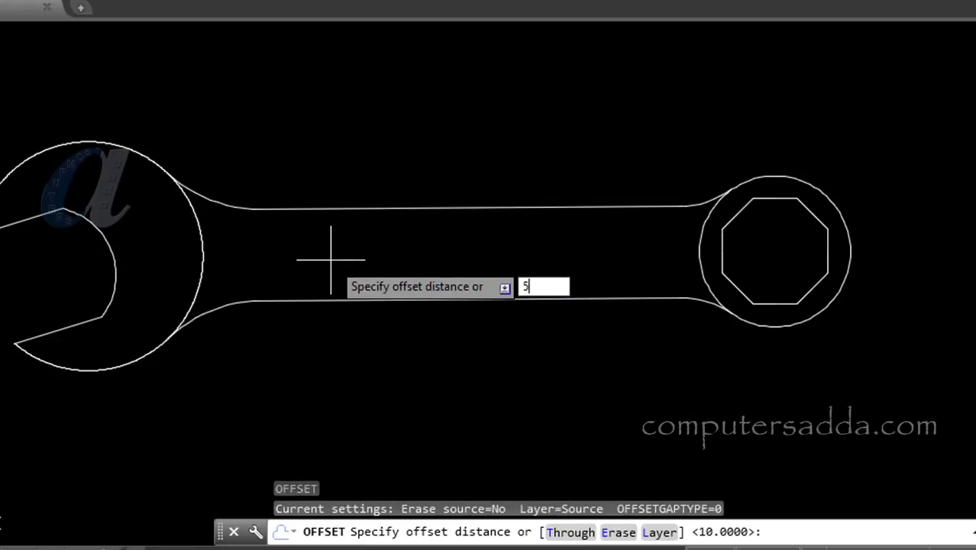
key("Return")
left_click(435, 206)
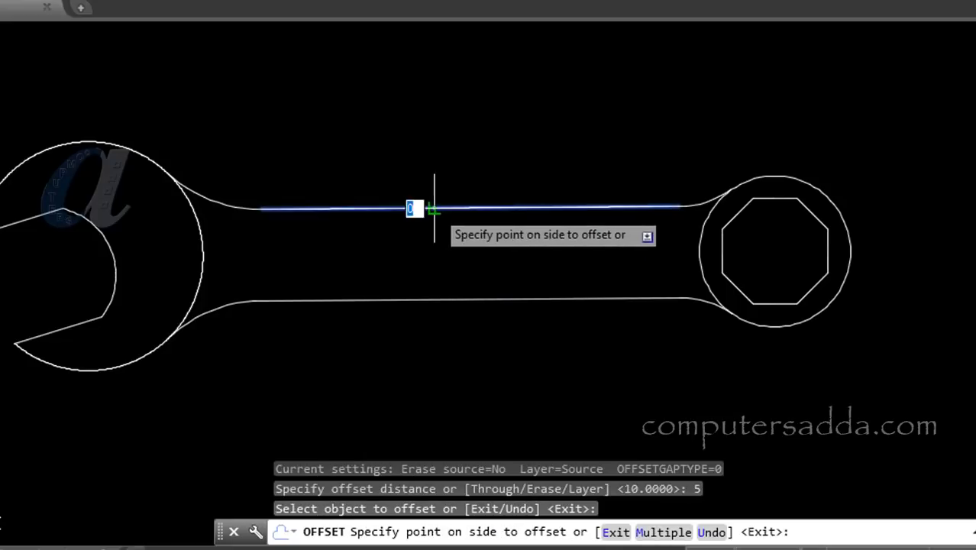
left_click(419, 266)
left_click(421, 301)
left_click(425, 266)
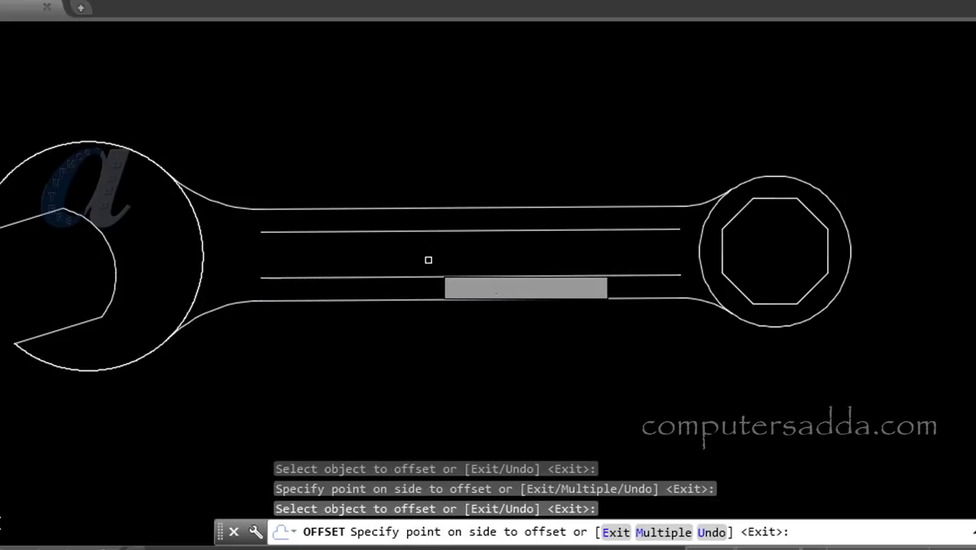
key("Return")
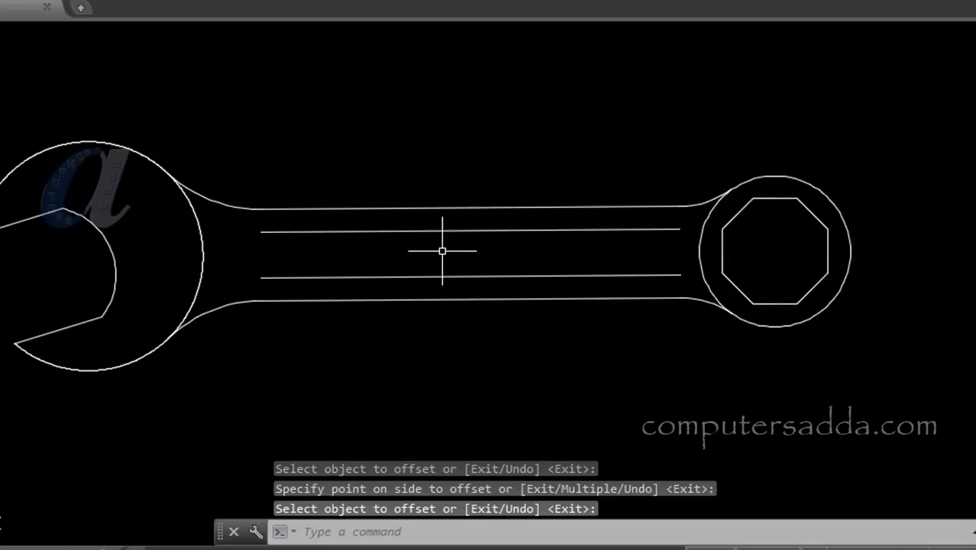
type("m")
Step: Move the two inner offset lines 4 units to the left
key("Return")
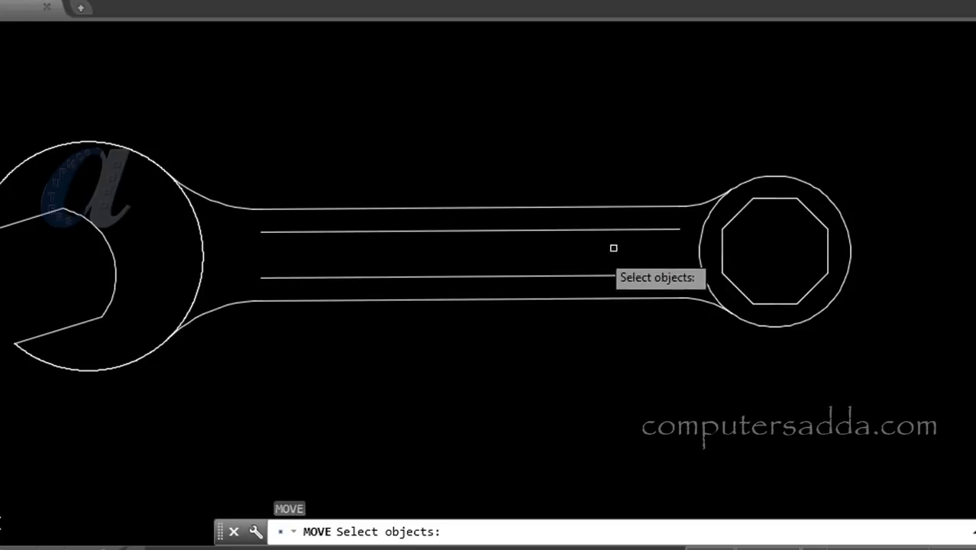
left_click(682, 222)
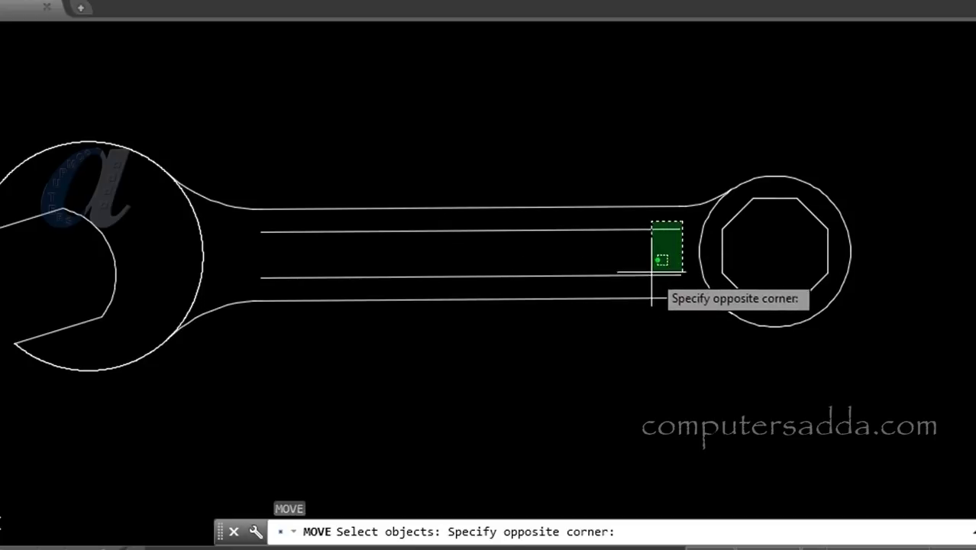
left_click(613, 284)
key("Return")
left_click(675, 356)
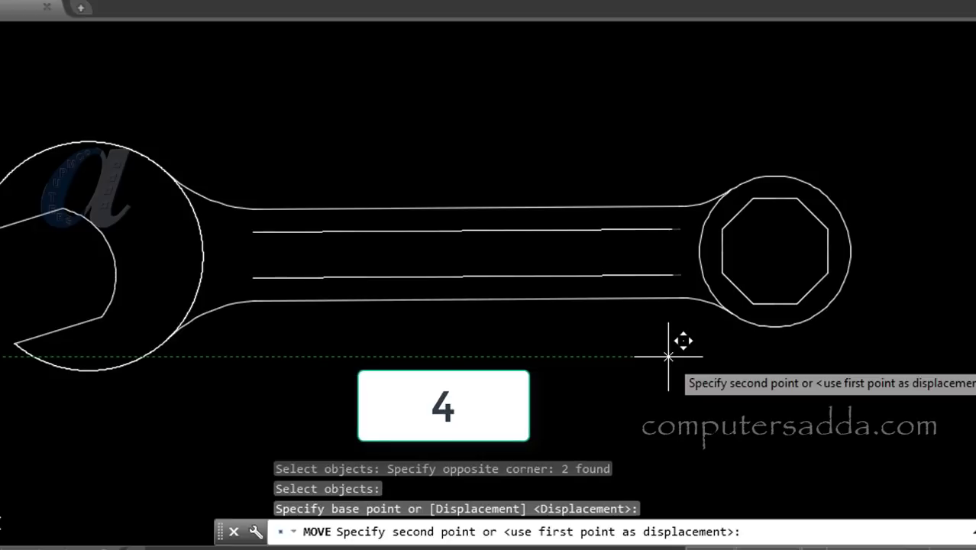
key("Return")
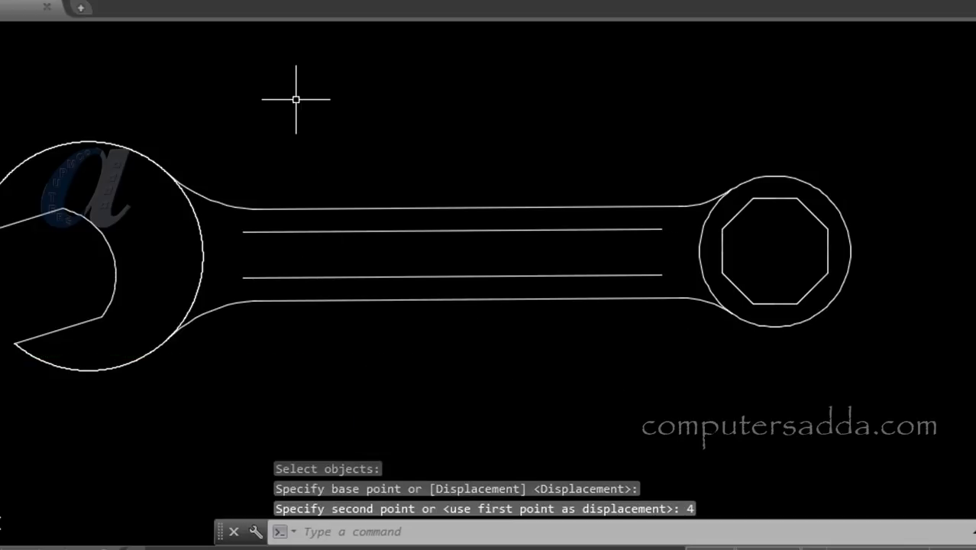
Step: Draw 2-point circles spanning the two inner lines at their left and right ends
left_click(303, 46)
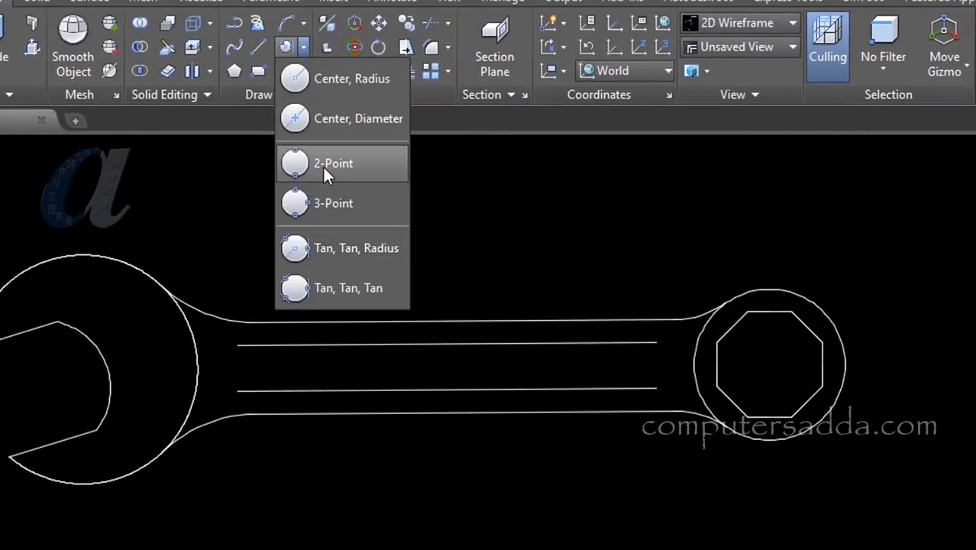
left_click(323, 165)
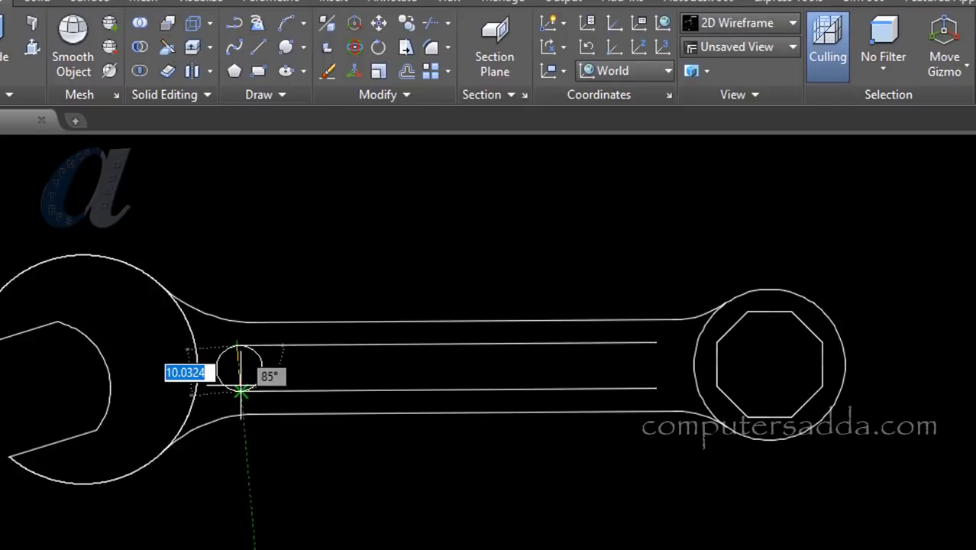
left_click(240, 391)
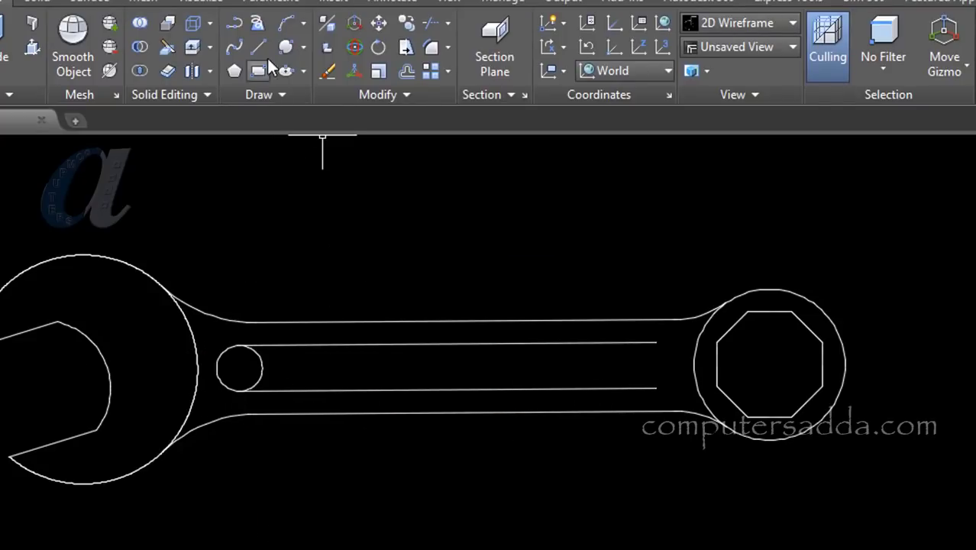
left_click(286, 47)
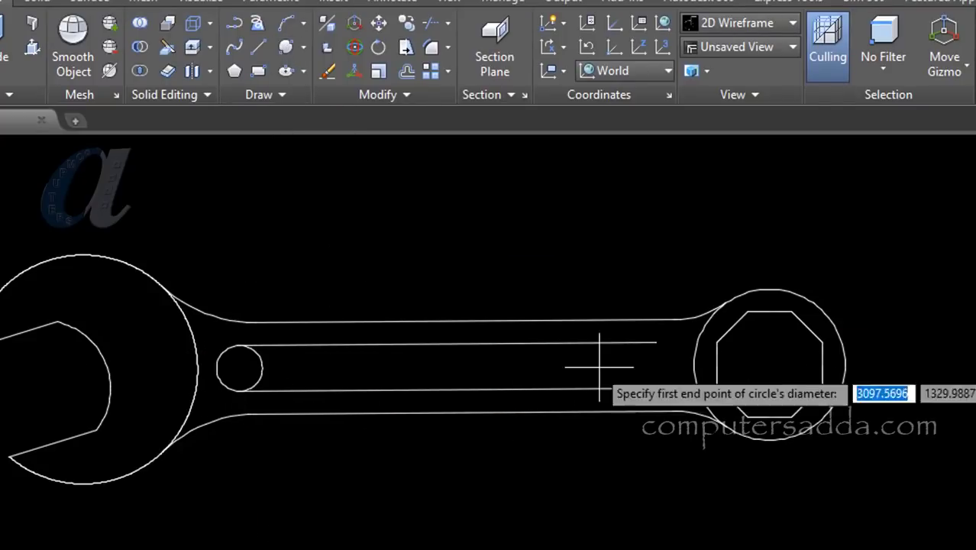
left_click(655, 342)
left_click(657, 388)
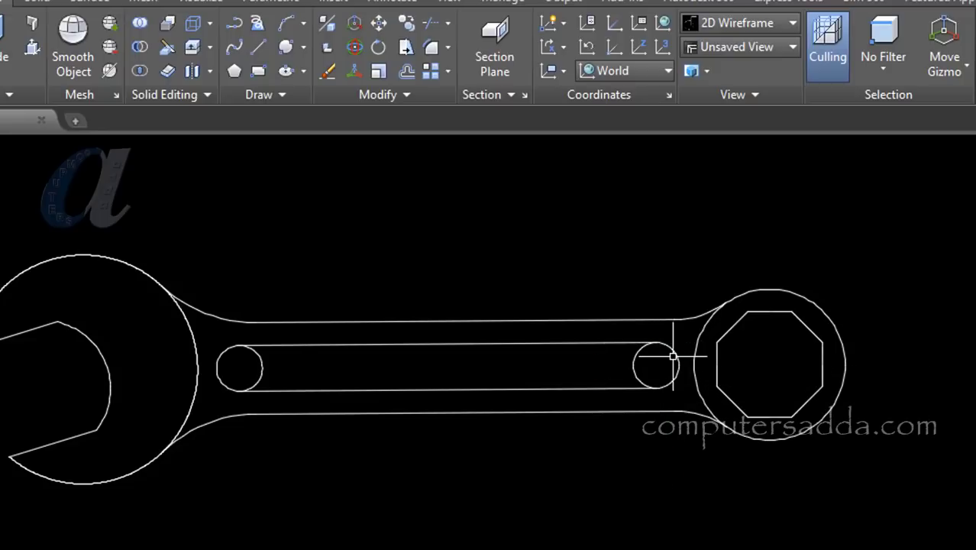
left_click(303, 44)
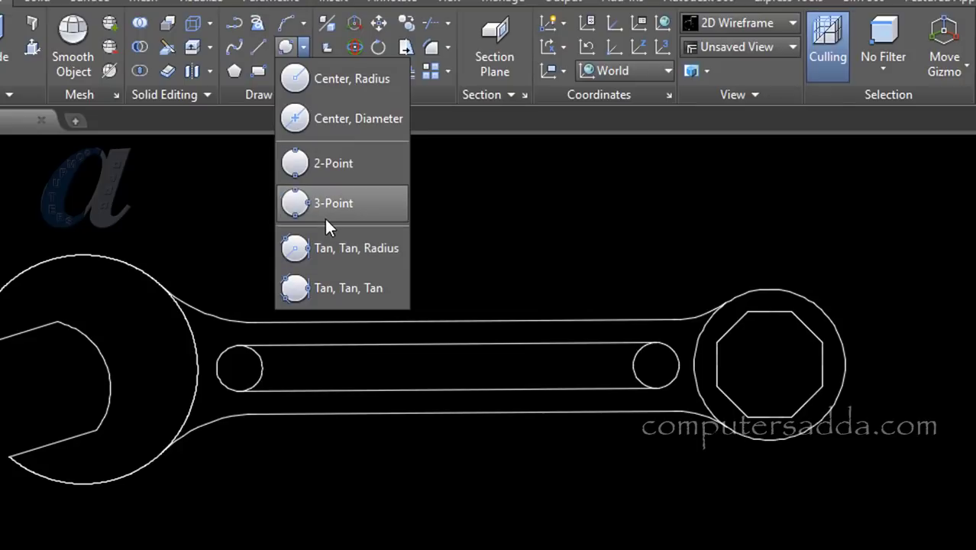
Step: Trim the inner arcs of the left and right end circles to round off the slot
scroll(253, 368, "up", 2)
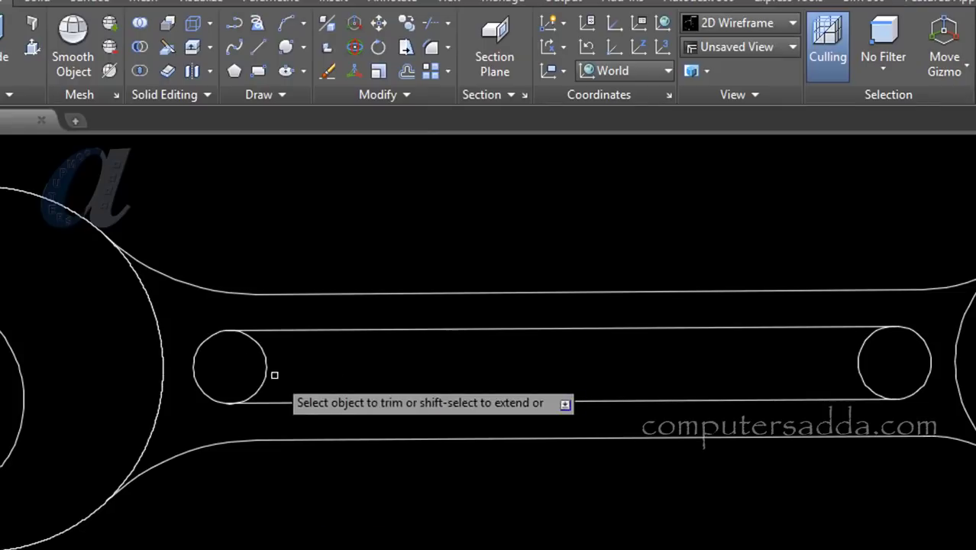
left_click(265, 373)
left_click(857, 360)
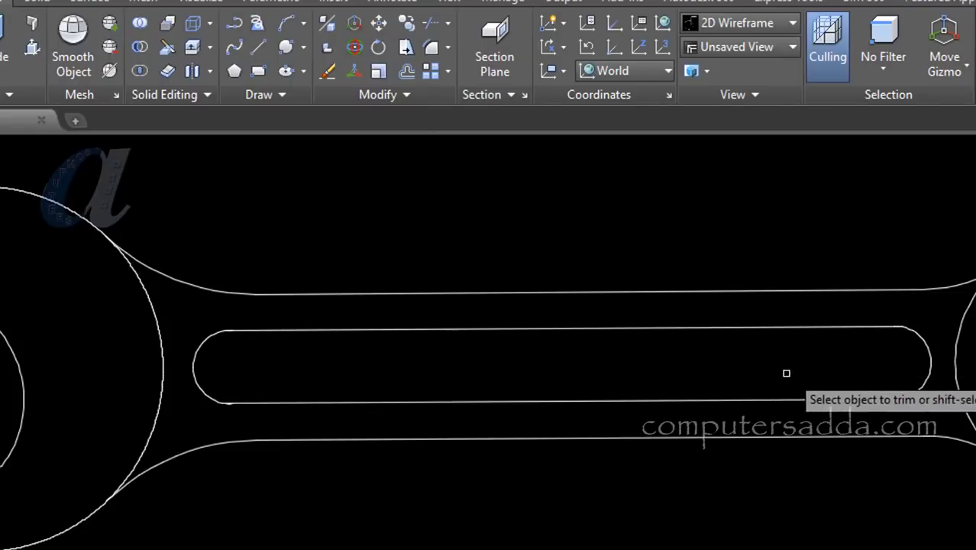
scroll(710, 380, "down", 7)
scroll(738, 384, "up", 5)
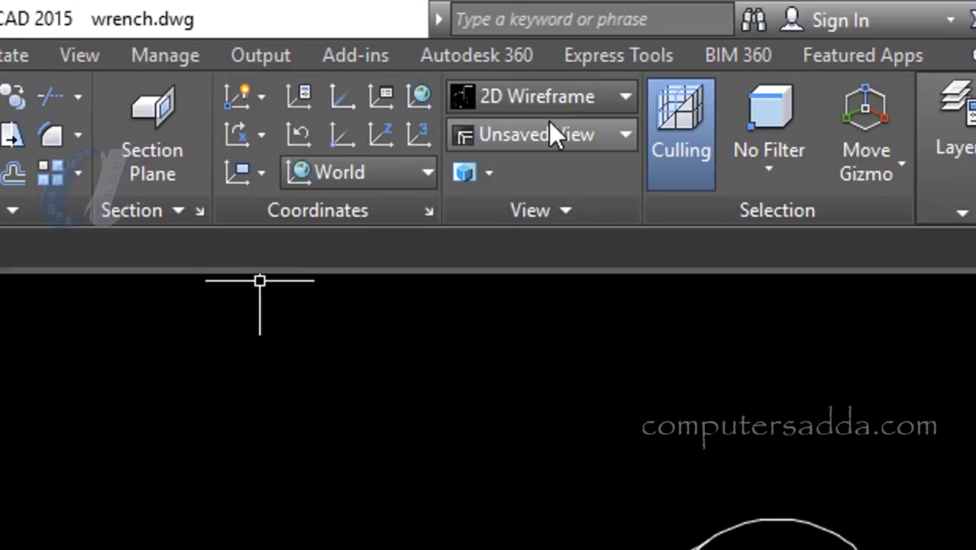
Step: Switch to the SE Isometric view, pan the wrench outline into place, and start PressPull
left_click(550, 133)
left_click(509, 389)
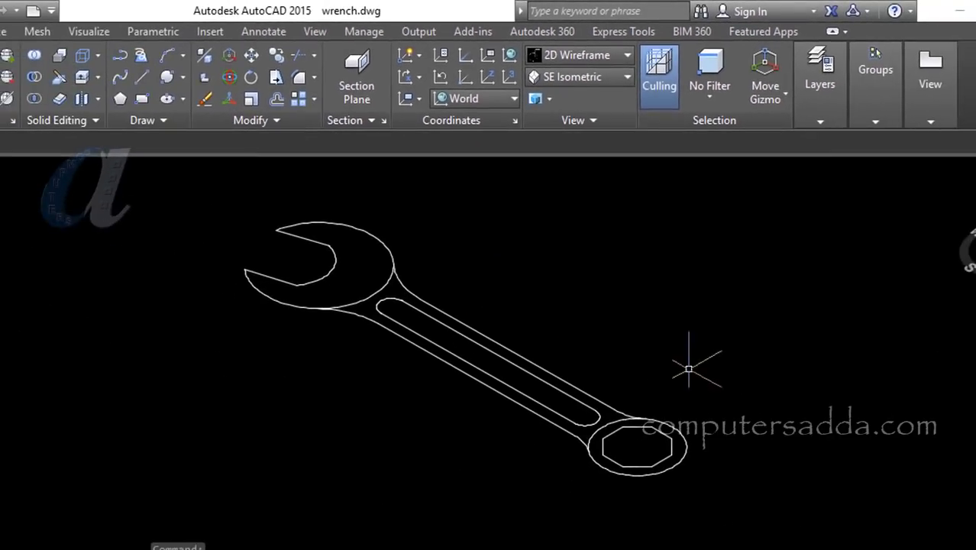
mouse_move(688, 369)
middle_mouse_down()
mouse_move(586, 345)
mouse_move(508, 388)
mouse_move(586, 351)
mouse_move(583, 342)
middle_mouse_up()
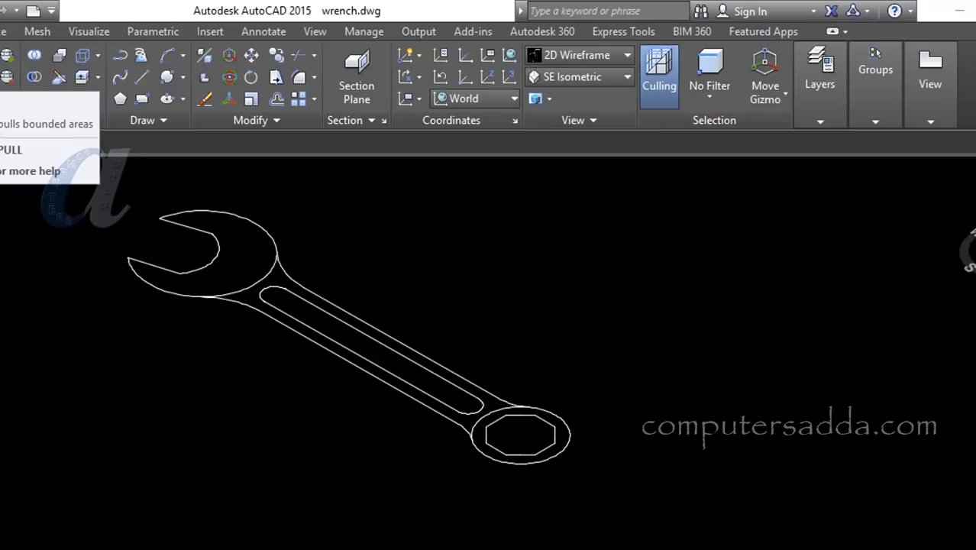
left_click(6, 97)
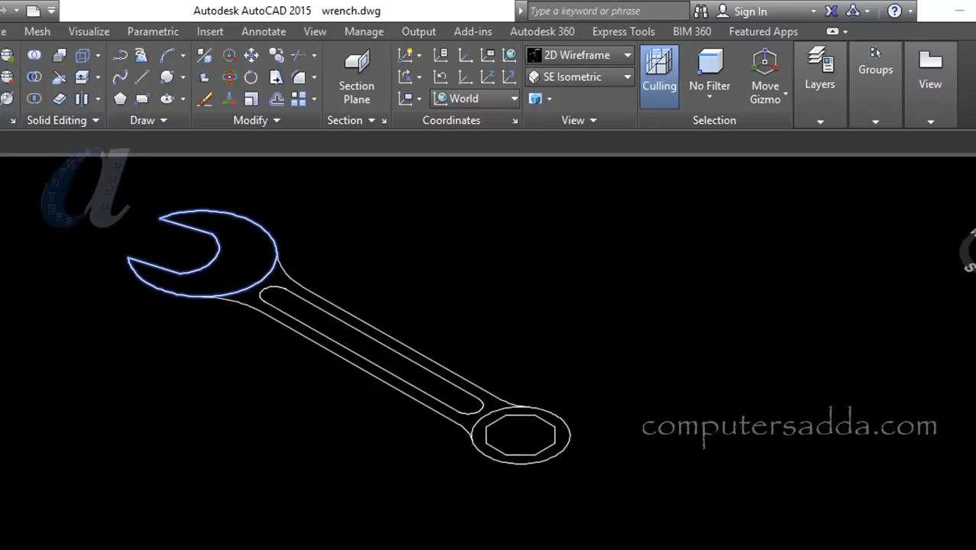
Step: Cancel the jaw press-pull preview and set the visual style to Realistic
left_click(200, 252)
scroll(211, 262, "down", 2)
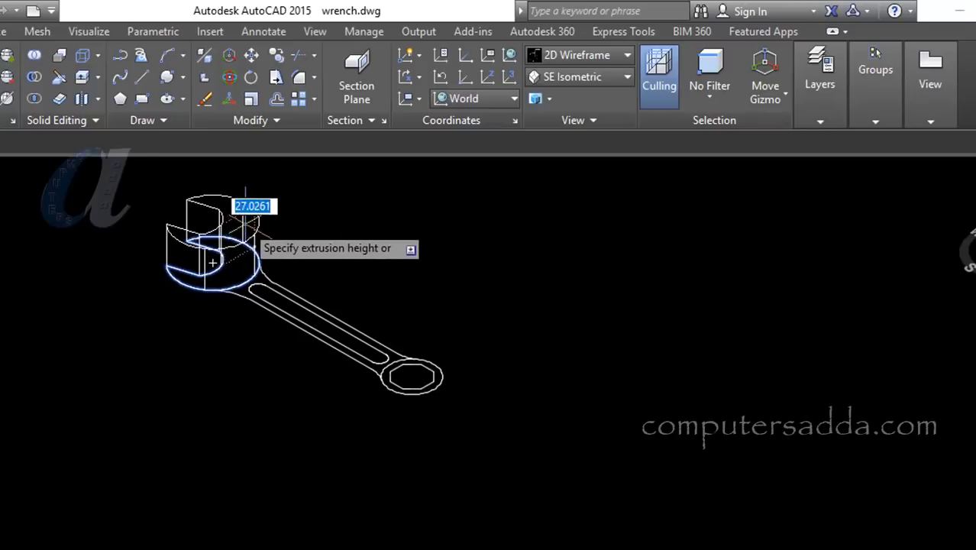
key("Escape")
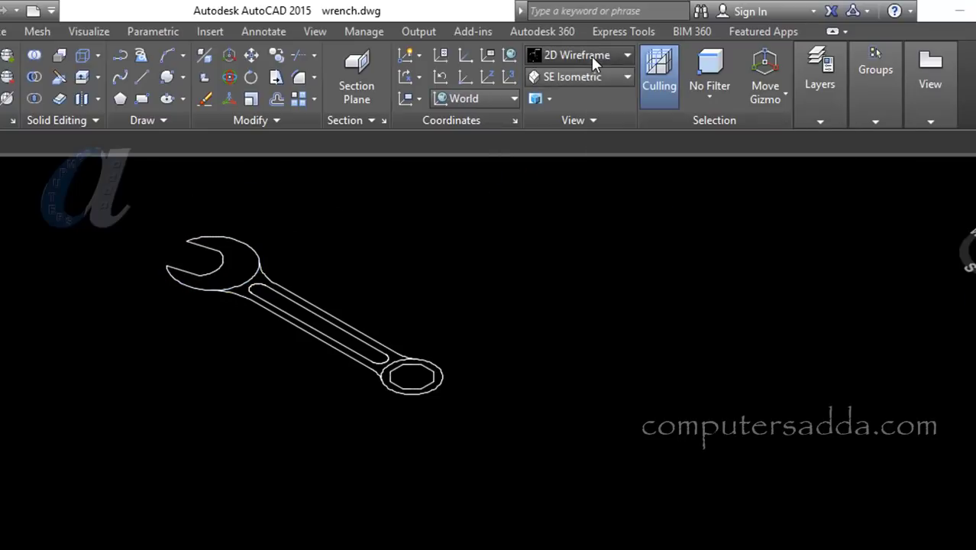
left_click(591, 56)
left_click(687, 137)
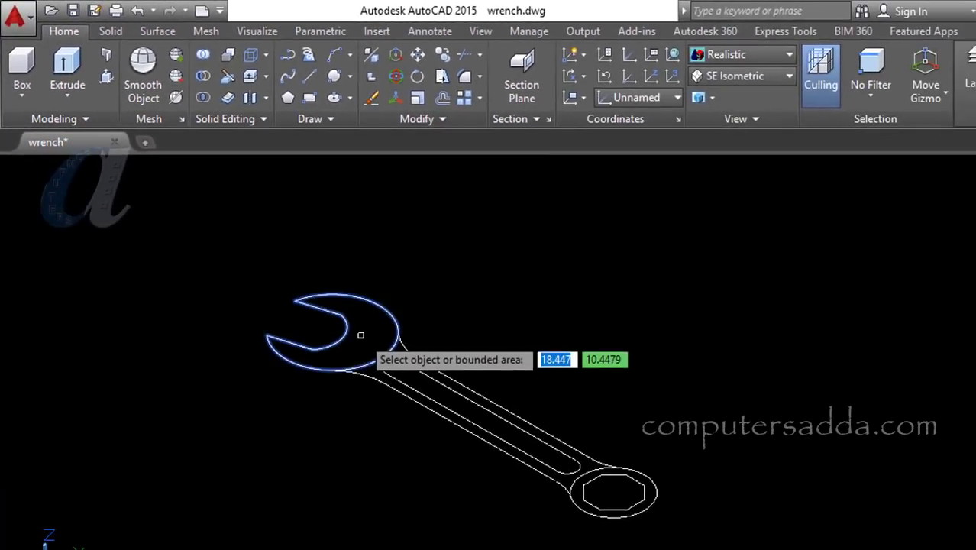
Step: Press-pull the jaw head, octagon ring and inner slot areas to a height of 10
left_click(361, 335)
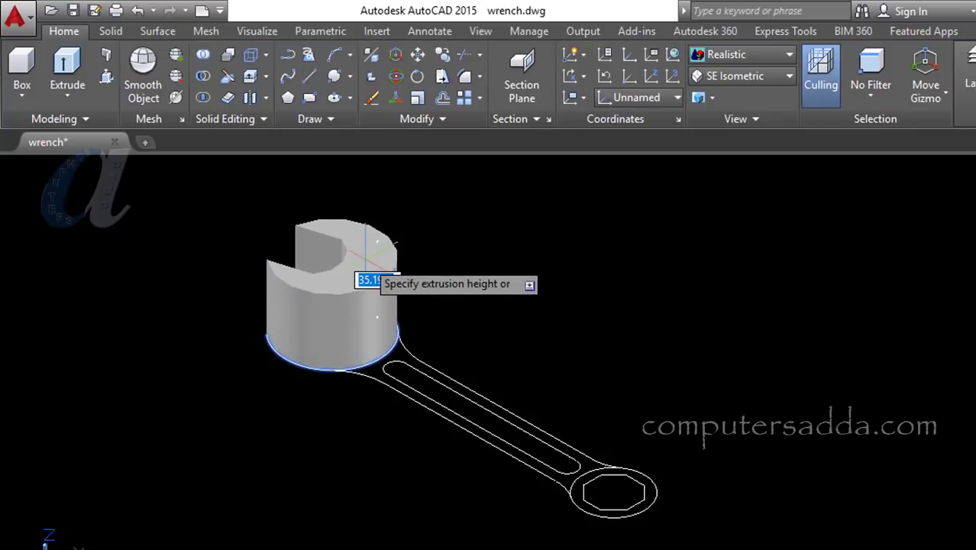
type("10")
key("Return")
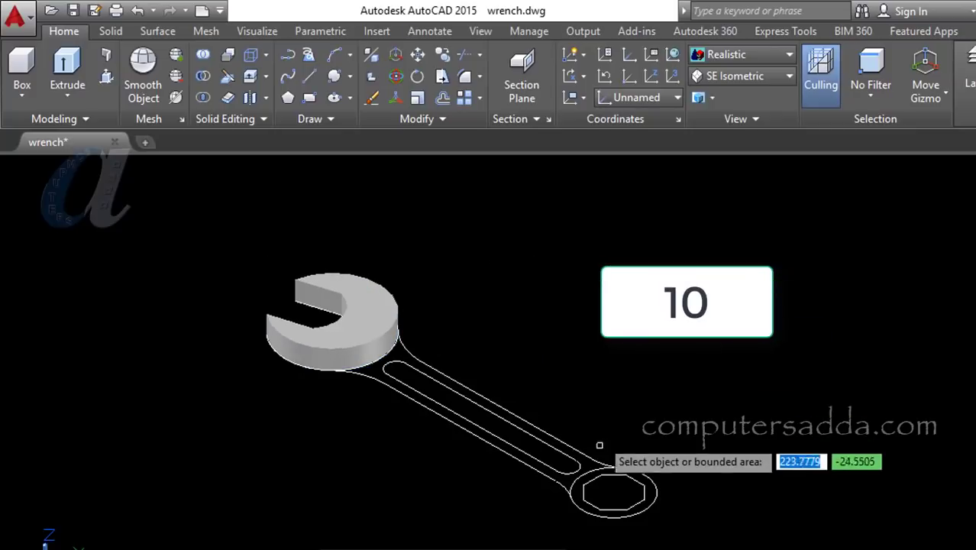
scroll(599, 446, "up", 2)
scroll(570, 488, "up", 3)
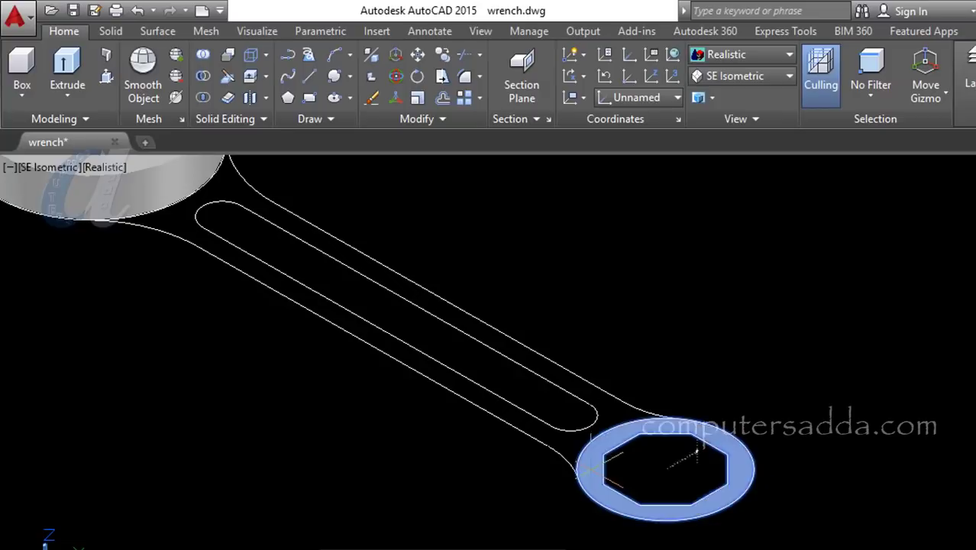
left_click(588, 463)
type("10")
key("Return")
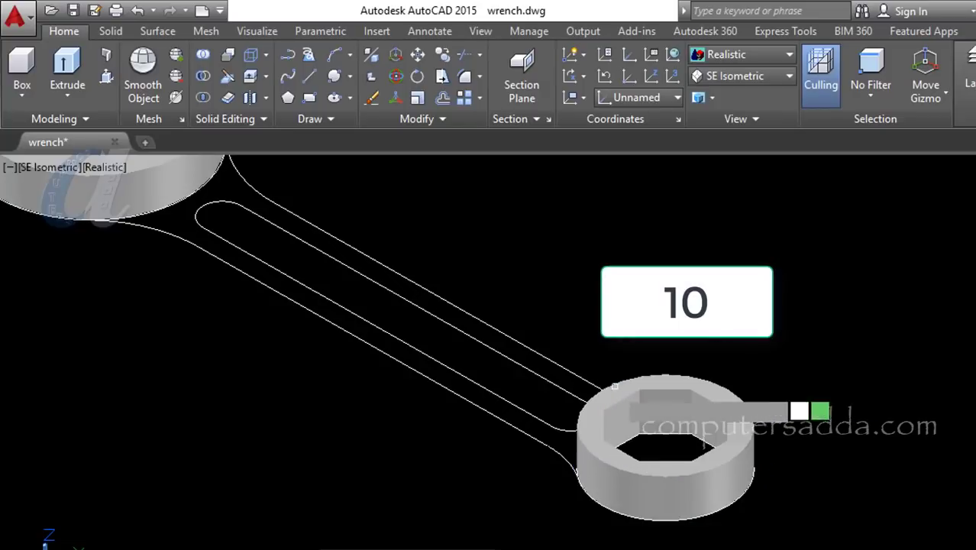
left_click(515, 390)
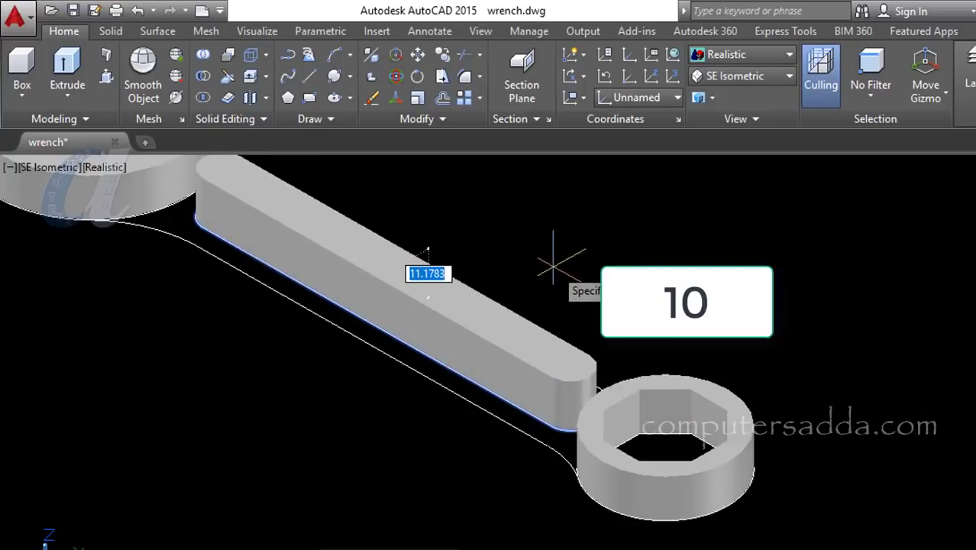
key("Return")
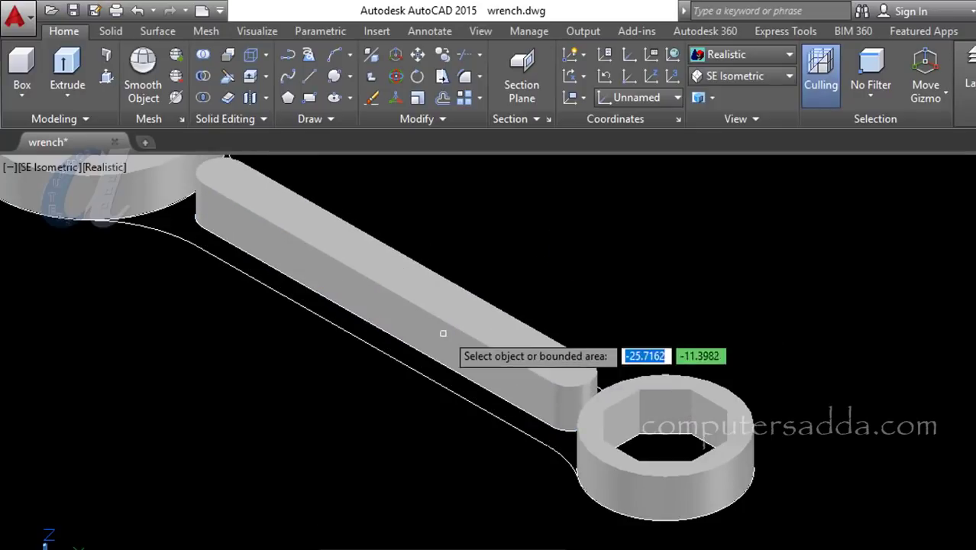
Step: Press-pull the outer wrench boundary to a height of 6
left_click(410, 359)
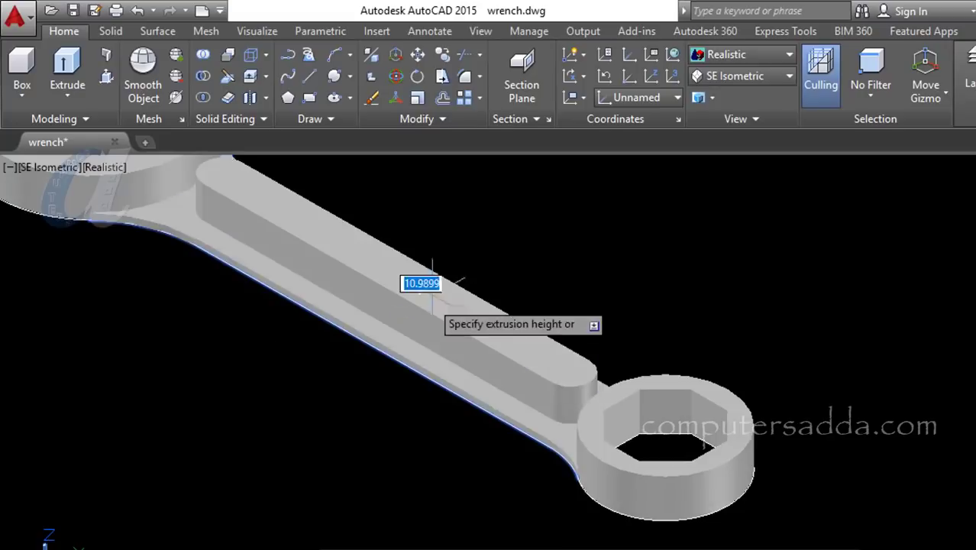
type("6")
key("Return")
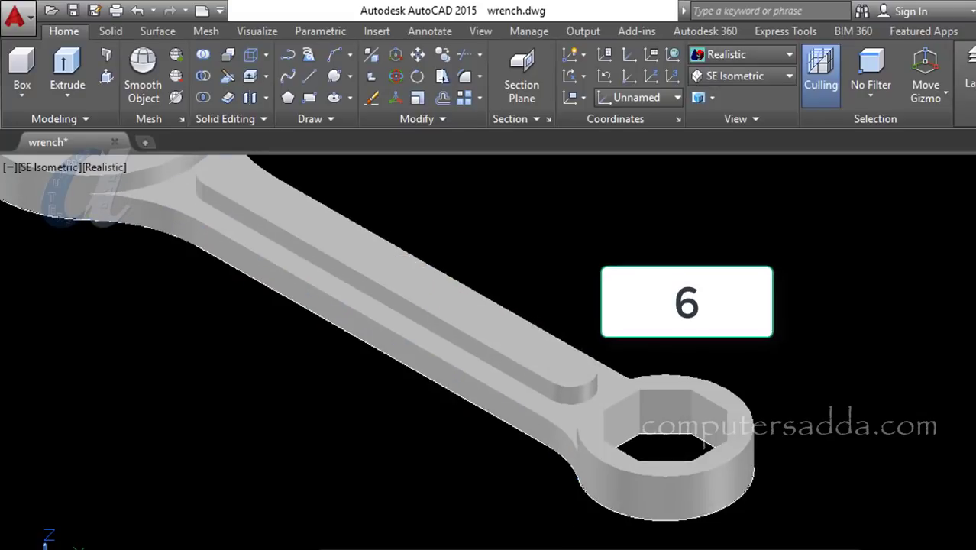
scroll(712, 261, "down", 5)
Step: Zoom and orbit the wrench to a close view of the raised handle slot
scroll(708, 265, "up", 2)
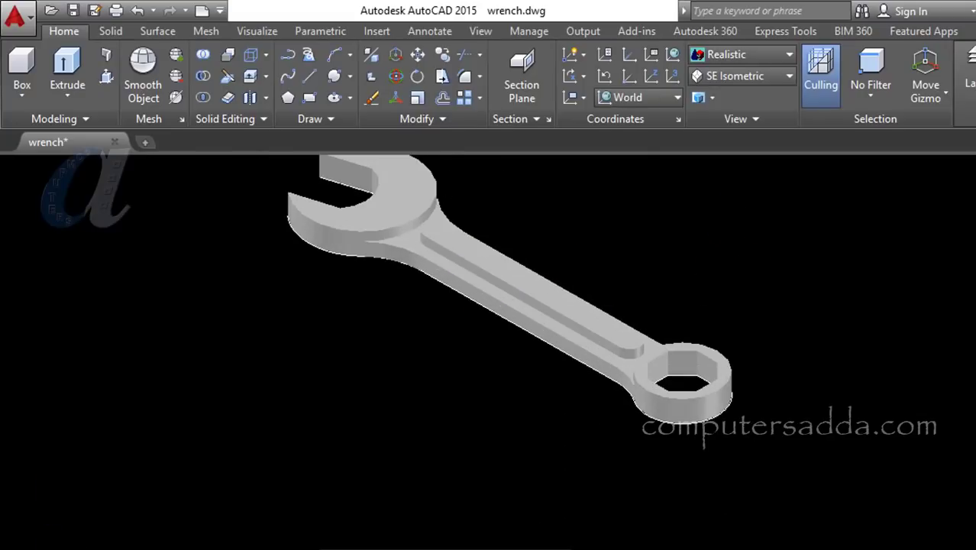
scroll(689, 267, "down", 2)
mouse_move(369, 418)
middle_mouse_down("shift")
mouse_move(534, 483)
mouse_move(519, 460)
mouse_move(522, 490)
middle_mouse_up("shift")
scroll(592, 271, "up", 2)
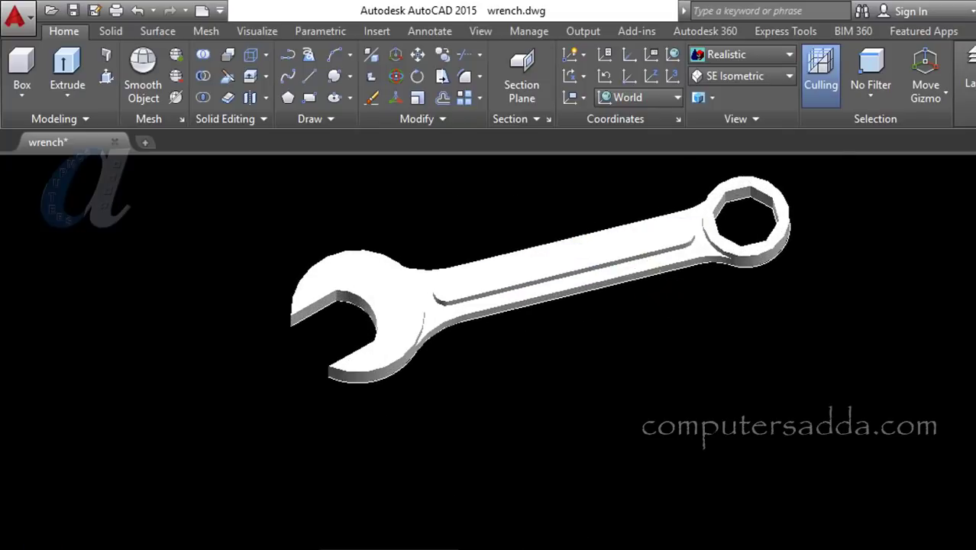
scroll(631, 309, "up", 2)
mouse_move(677, 425)
middle_mouse_down("shift")
mouse_move(714, 388)
mouse_move(710, 450)
mouse_move(746, 459)
middle_mouse_up("shift")
scroll(716, 402, "down", 2)
scroll(478, 343, "up", 3)
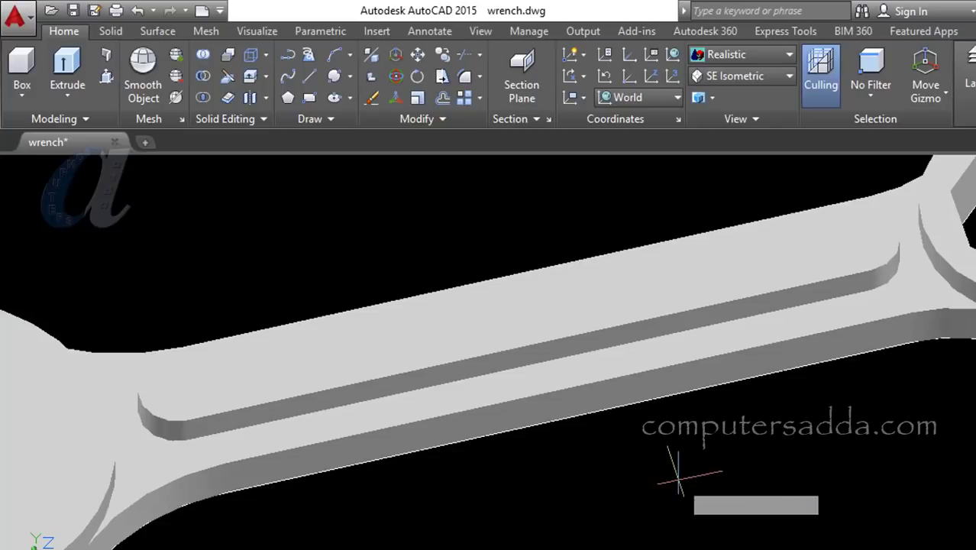
Step: Fillet the slot's two long rim edges and both rounded ends at radius 1
type("1")
key("Return")
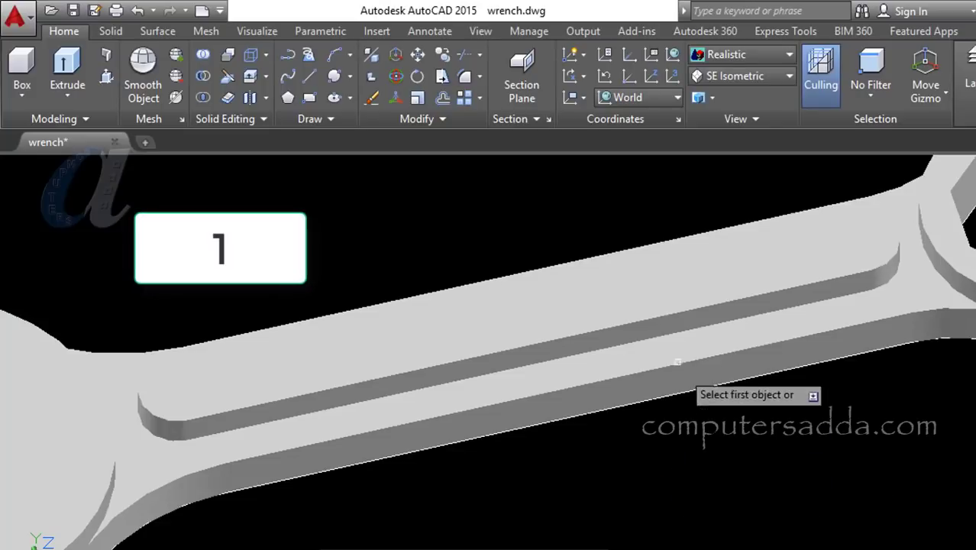
left_click(682, 313)
key("Return")
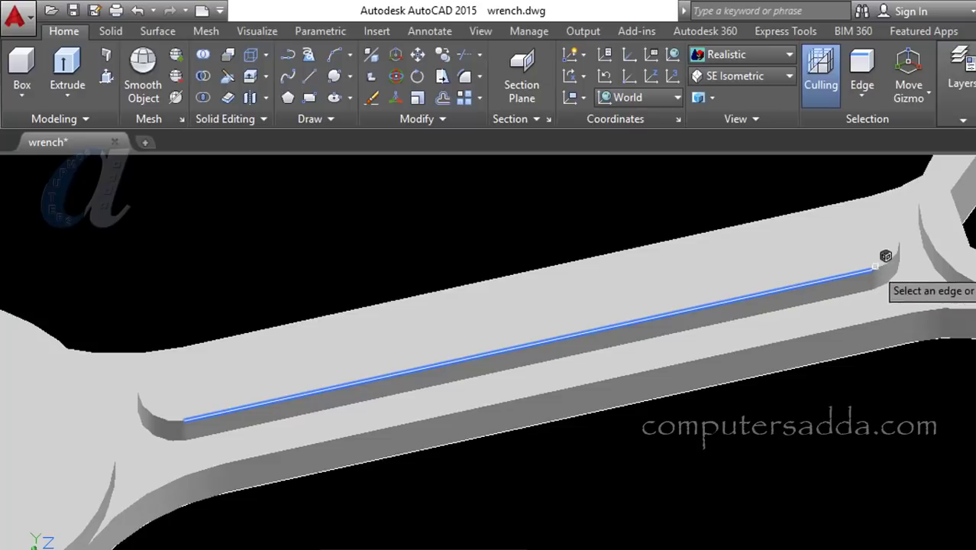
left_click(890, 244)
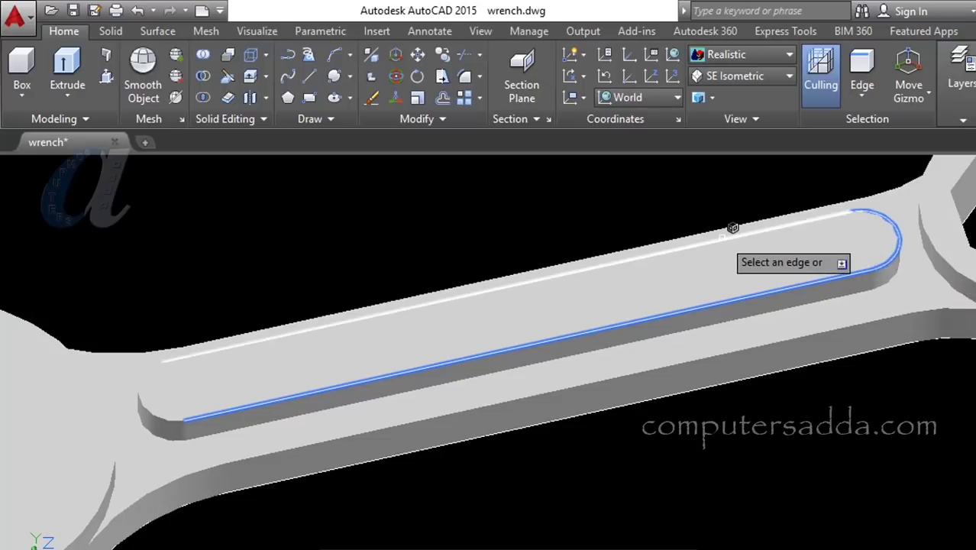
left_click(328, 318)
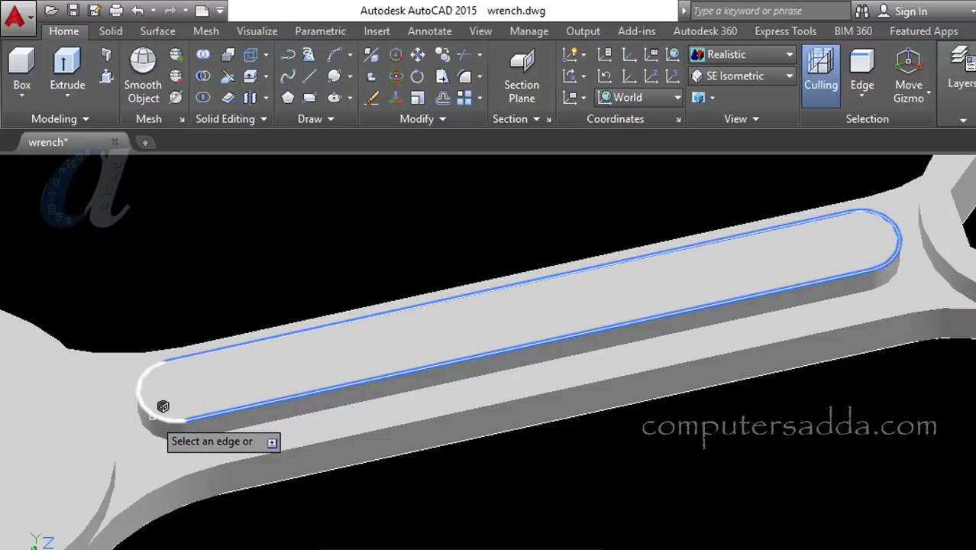
left_click(192, 403)
key("Return")
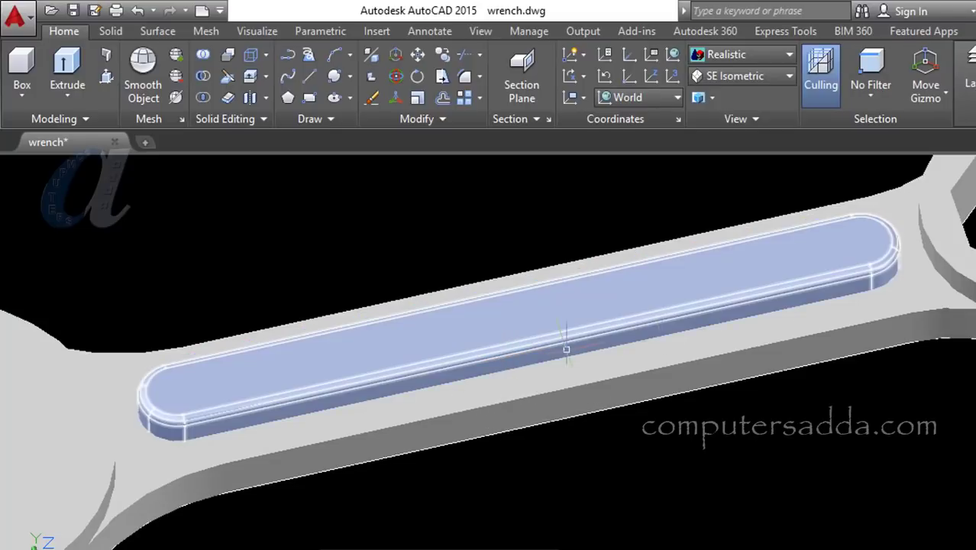
key("Return")
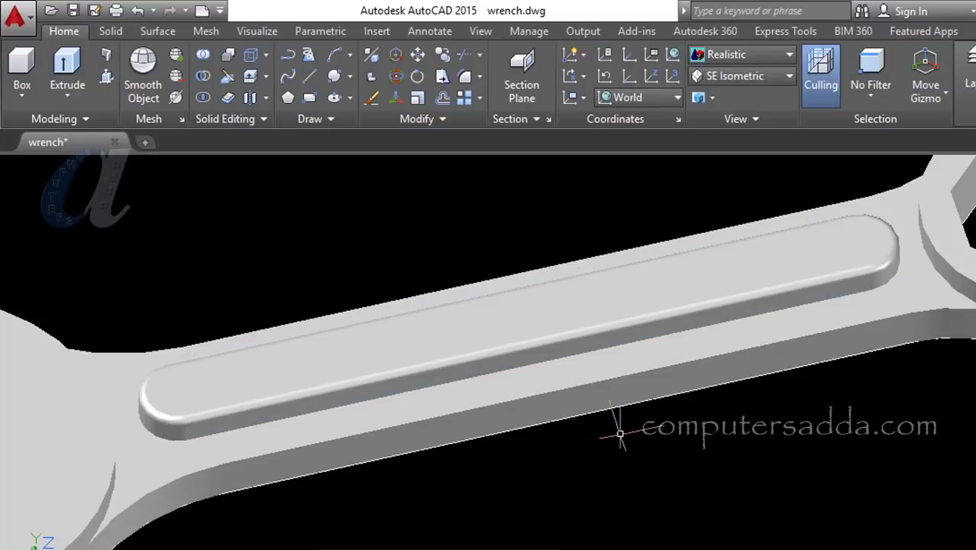
scroll(620, 434, "down", 3)
scroll(456, 436, "up", 3)
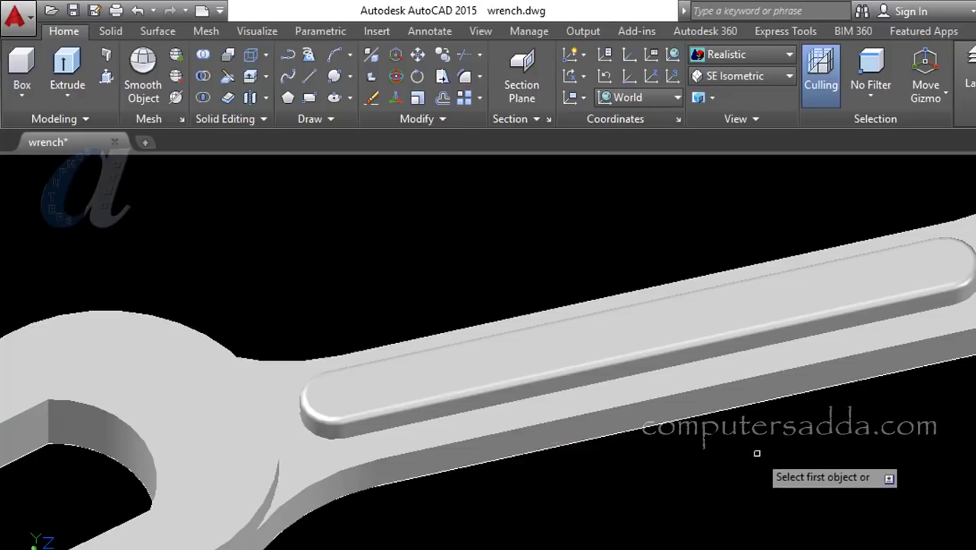
Step: Fillet the handle's top outline edges, including the long upper edge, at radius 1
left_click(681, 393)
key("Return")
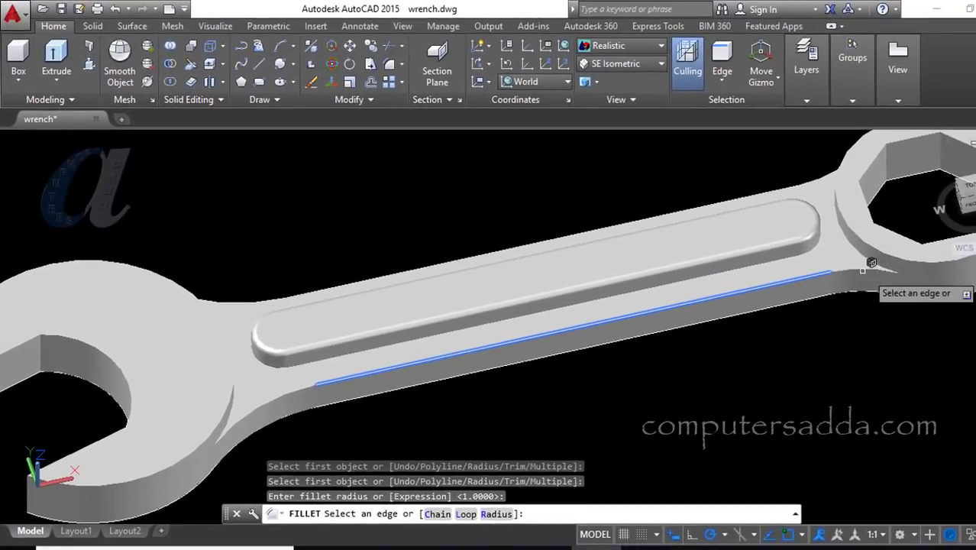
left_click(854, 267)
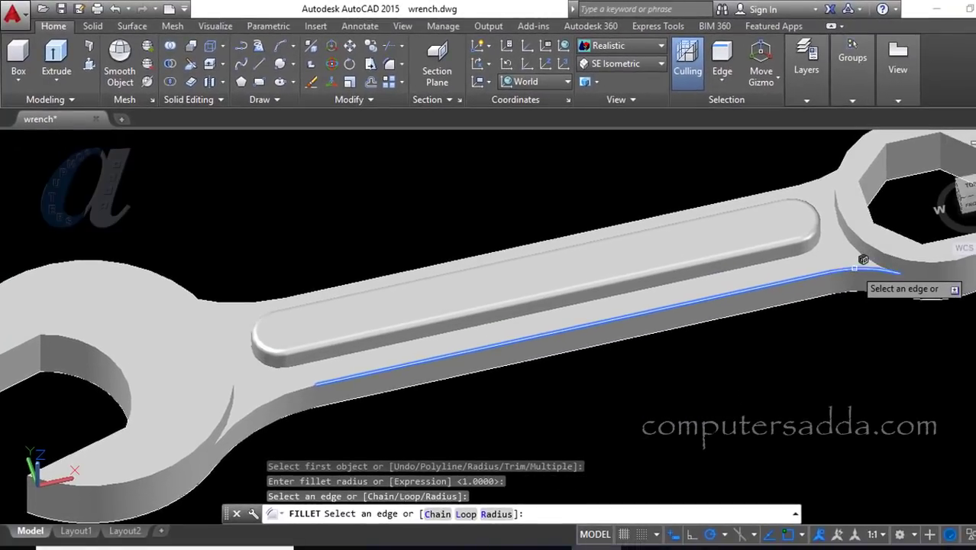
left_click(814, 180)
left_click(740, 194)
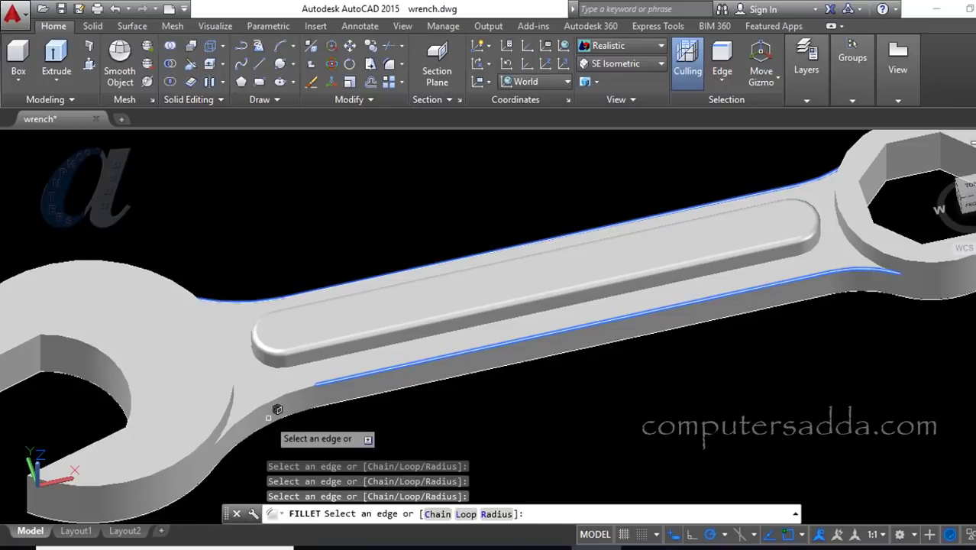
key("Return")
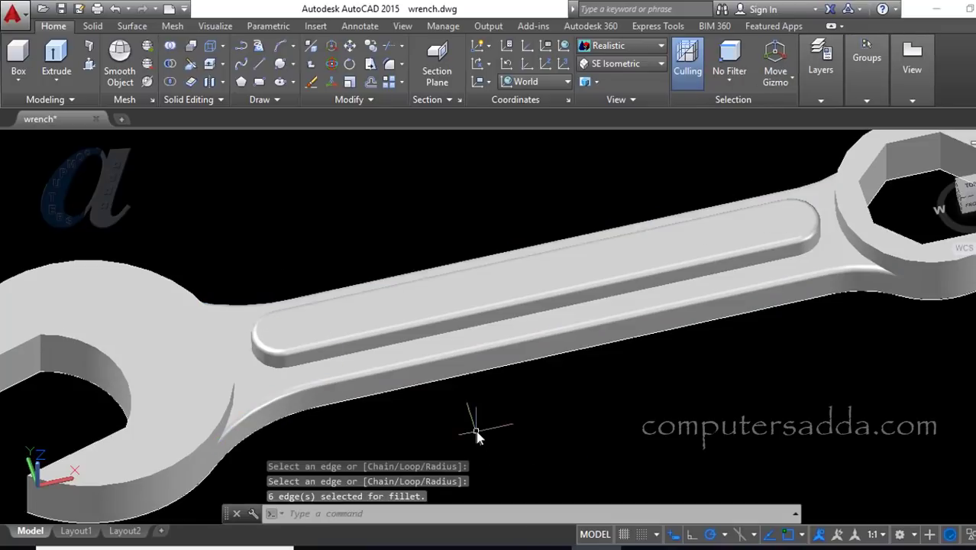
scroll(469, 415, "down", 3)
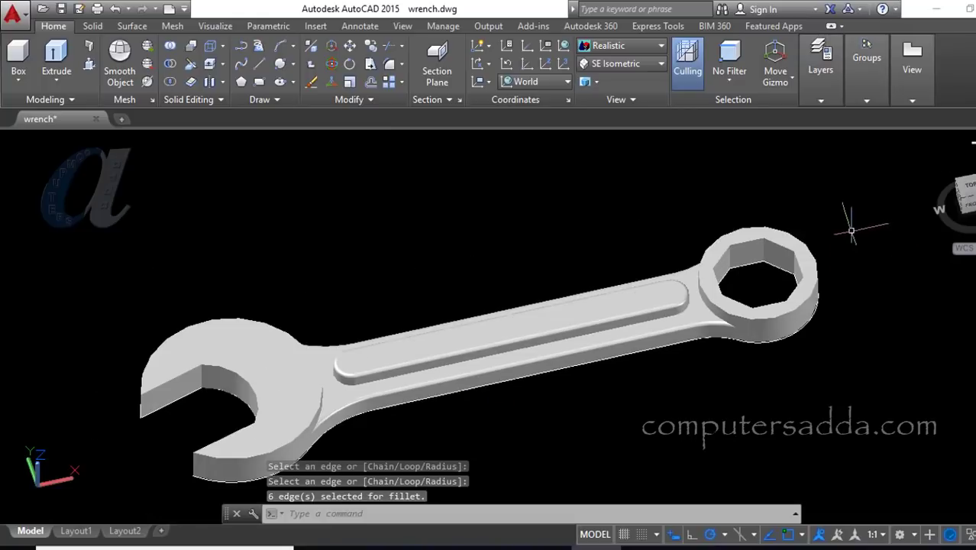
Step: Fillet the ring end's top hexagon edges and outer circular rim at radius 1
type("f")
key("Return")
scroll(820, 246, "up", 3)
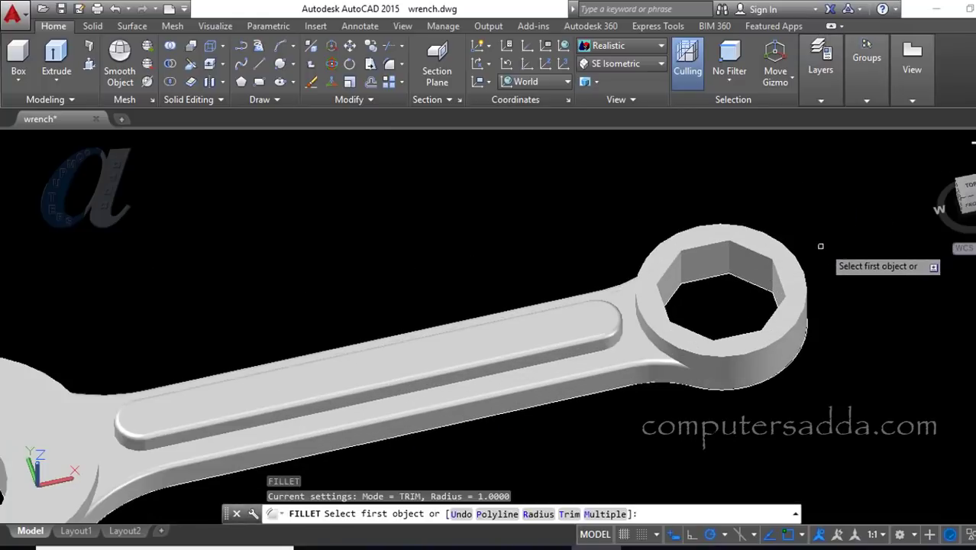
left_click(752, 245)
key("Return")
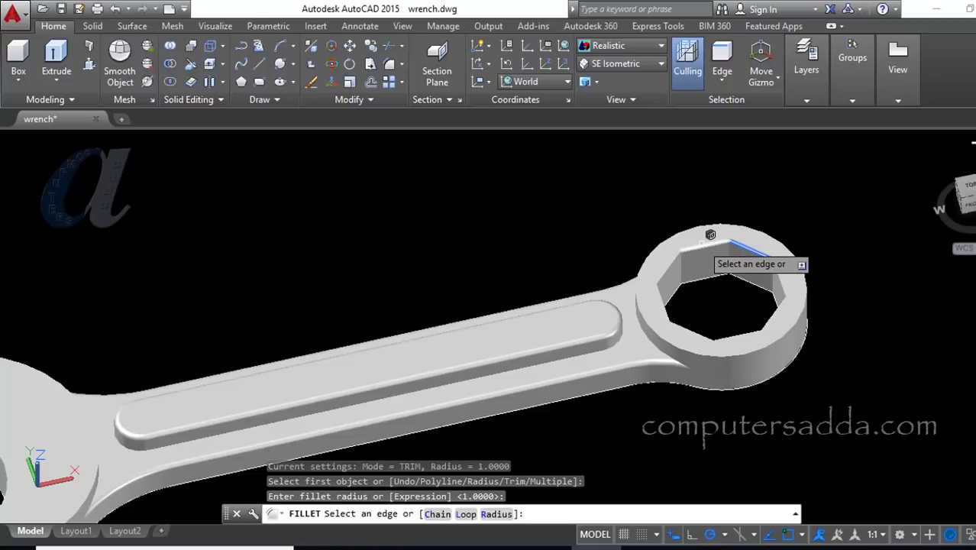
left_click(679, 248)
left_click(672, 260)
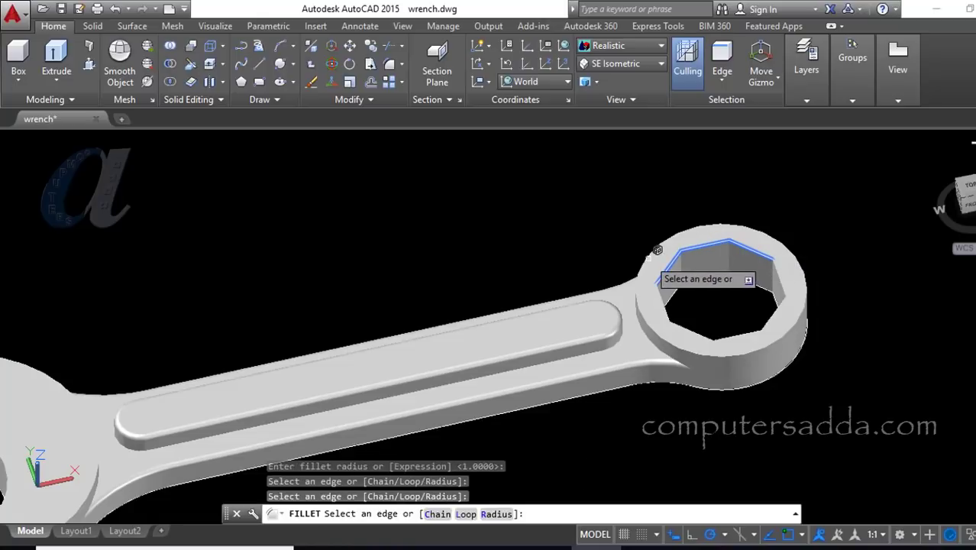
left_click(656, 252)
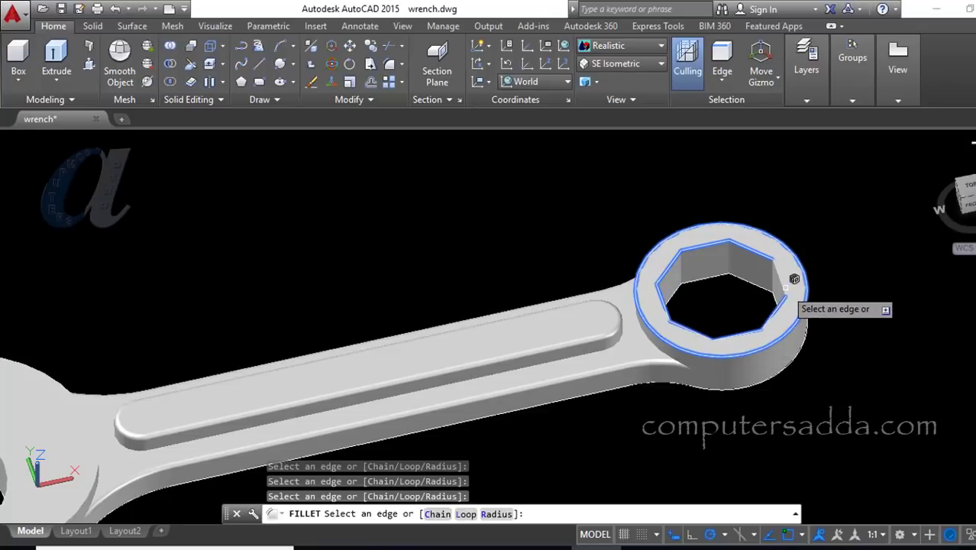
key("Return")
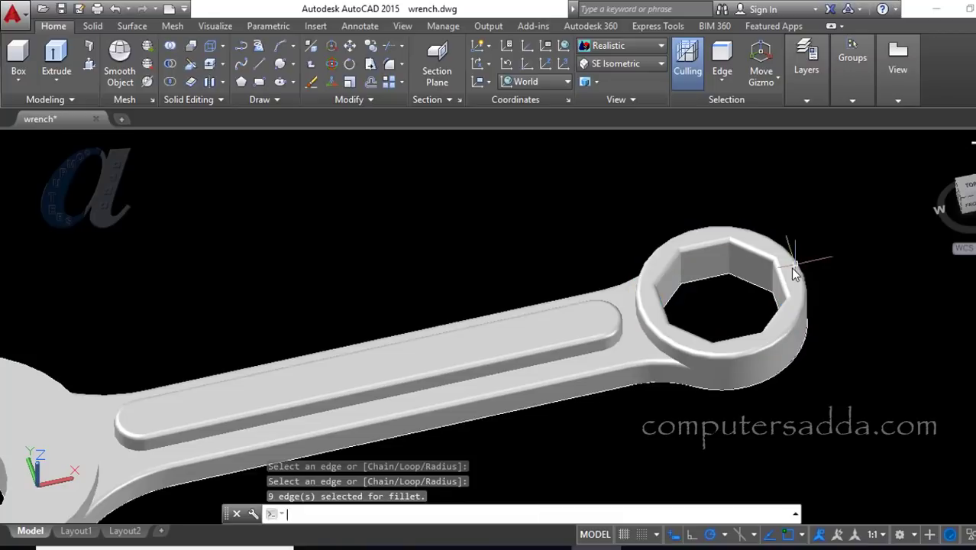
scroll(798, 266, "down", 2)
Step: Fillet the jaw's outer arc and inner arc top edges at radius 1
scroll(260, 409, "up", 2)
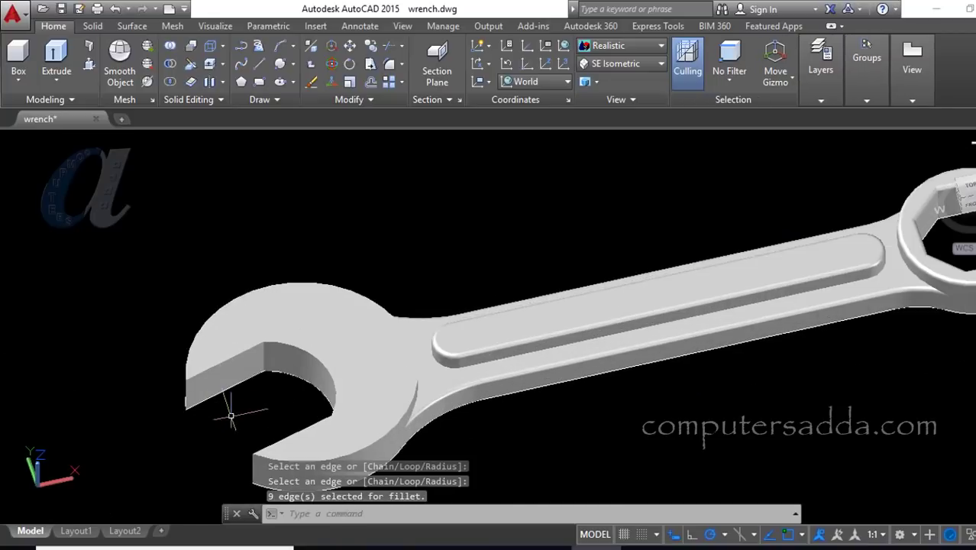
type("f")
key("Return")
left_click(216, 307)
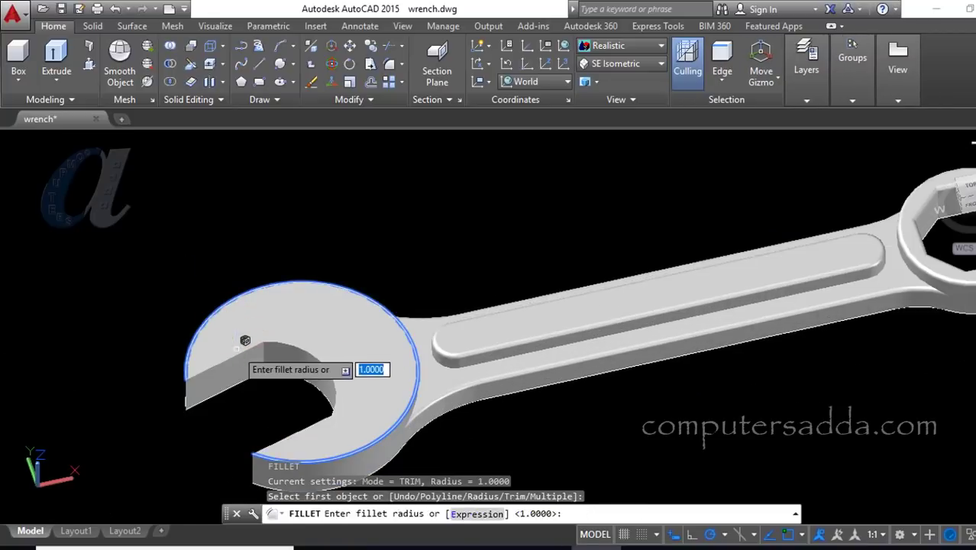
key("Return")
left_click(334, 393)
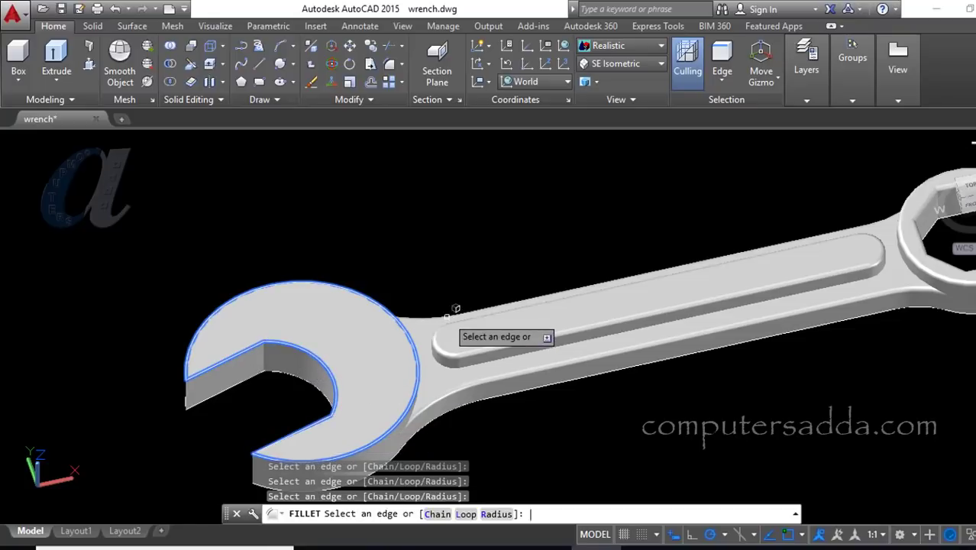
key("Return")
scroll(437, 296, "down", 2)
scroll(438, 296, "down", 2)
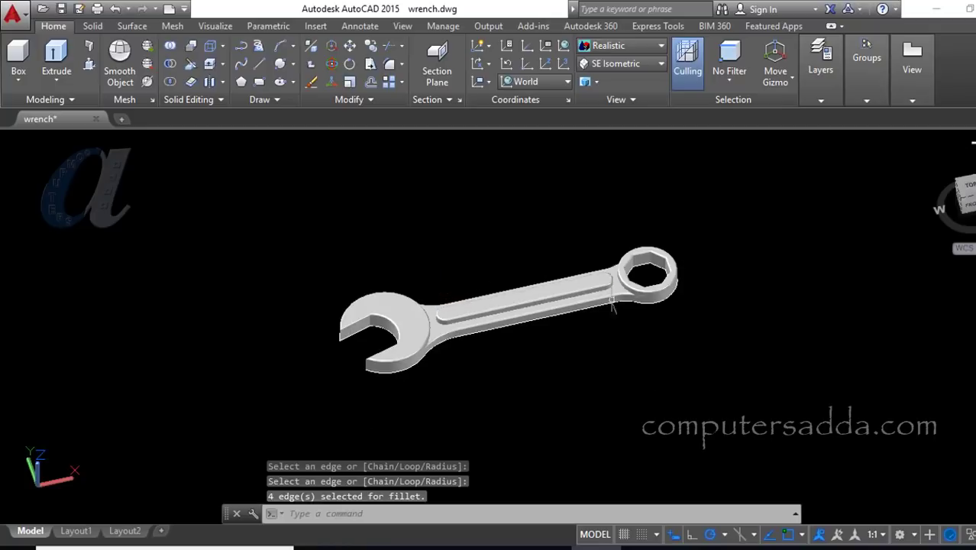
scroll(588, 300, "up", 2)
scroll(565, 302, "down", 2)
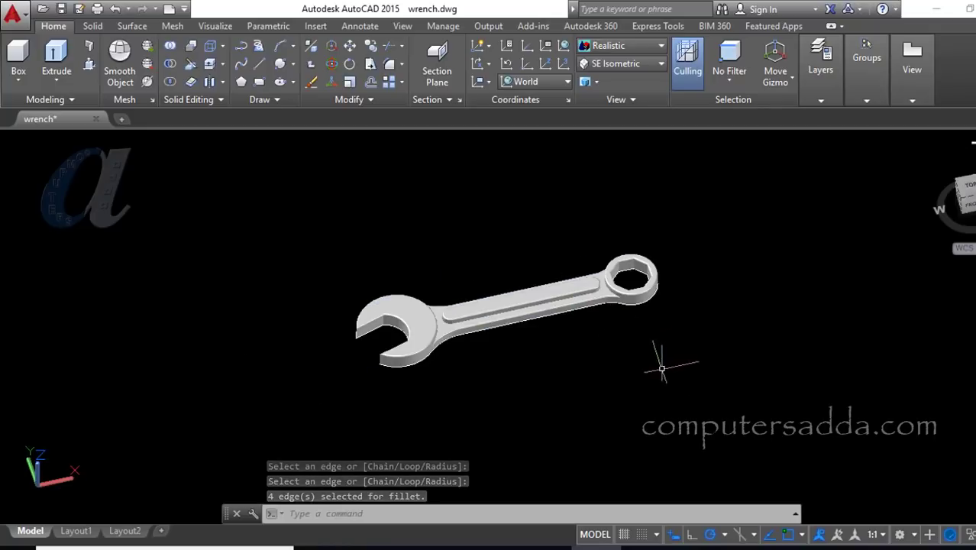
Step: Orbit the finished filleted wrench to view it from a new angle
mouse_move(627, 370)
middle_mouse_down("shift")
mouse_move(528, 366)
mouse_move(633, 364)
mouse_move(575, 353)
mouse_move(620, 359)
middle_mouse_up("shift")
key("Return")
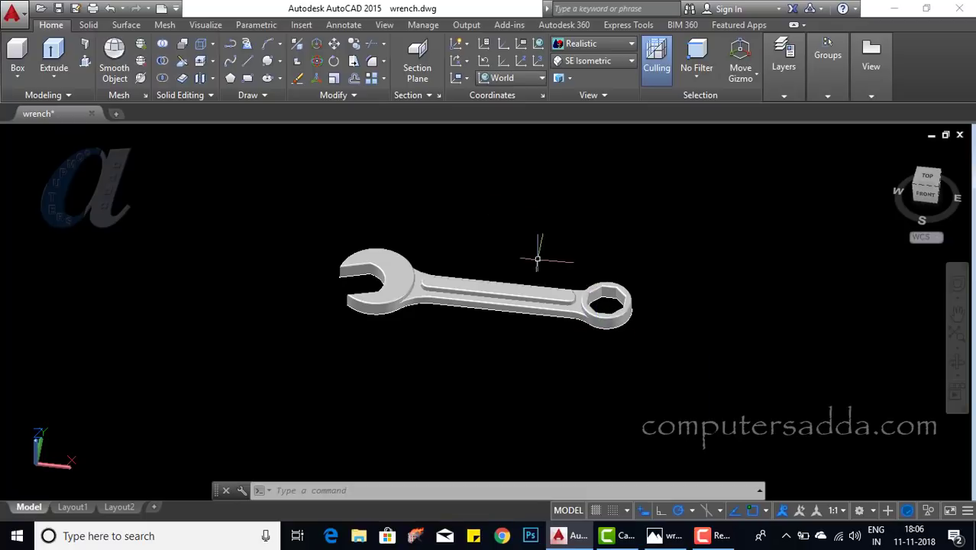
scroll(537, 260, "up", 3)
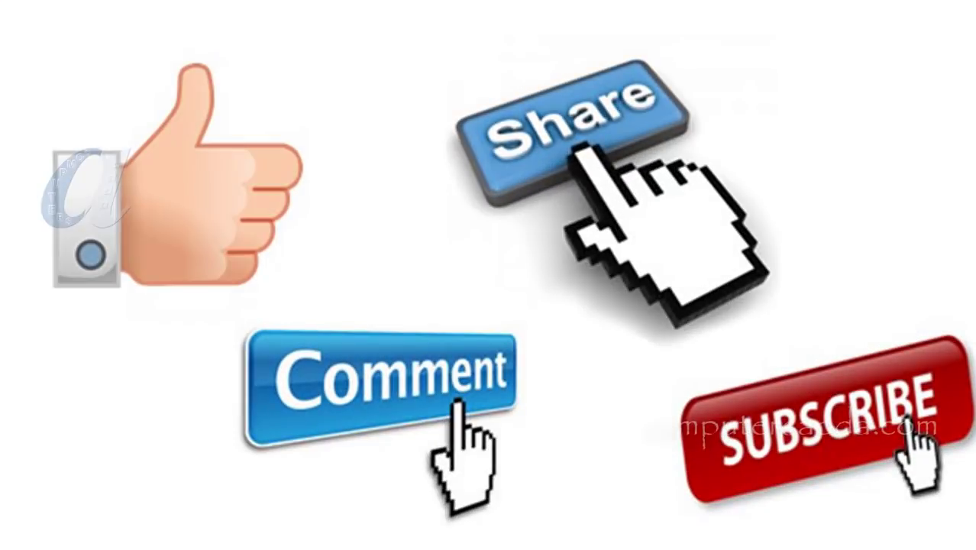